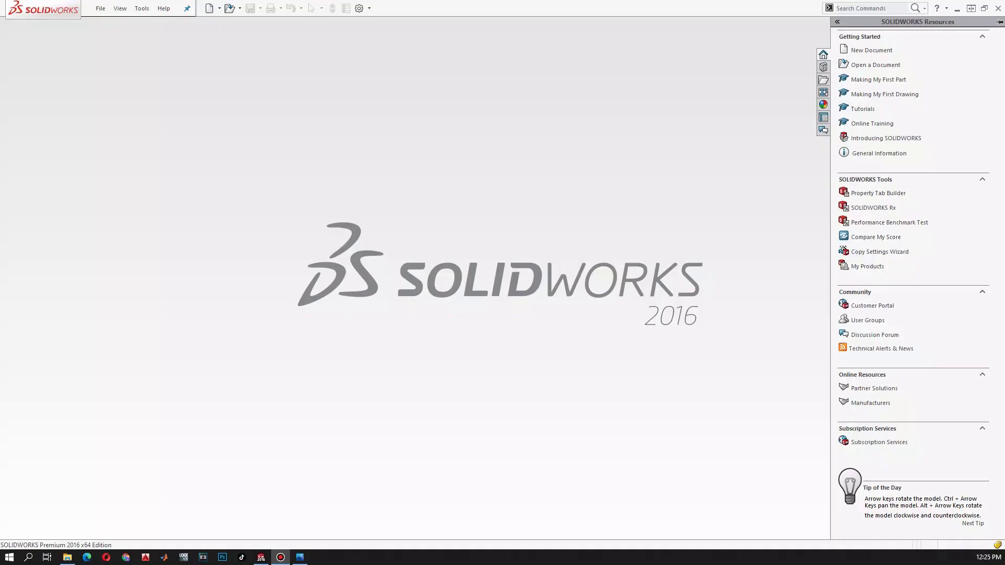
# Create a new blank part document, Part1, and select the Front Plane.
pyautogui.click(105, 8)
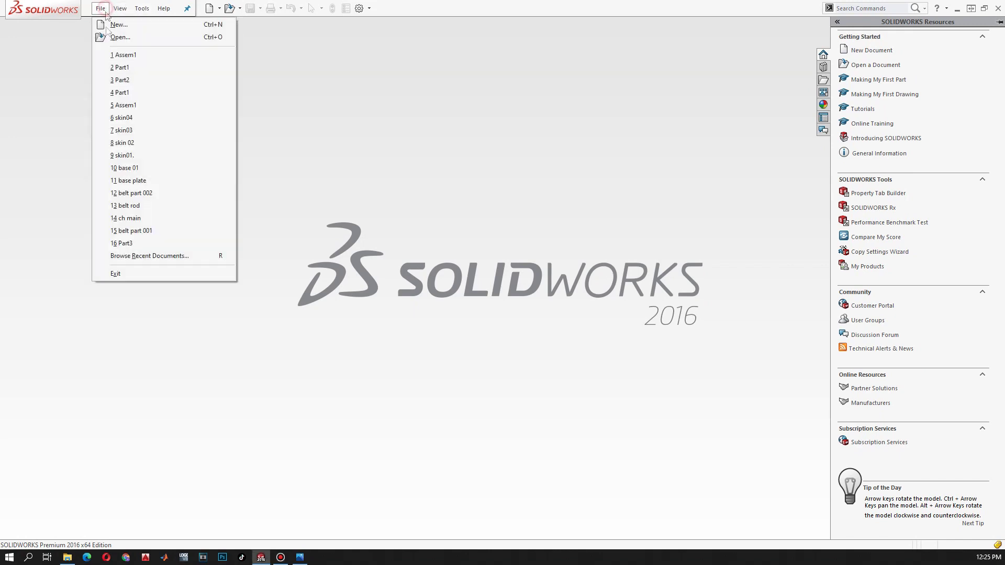
pyautogui.click(120, 26)
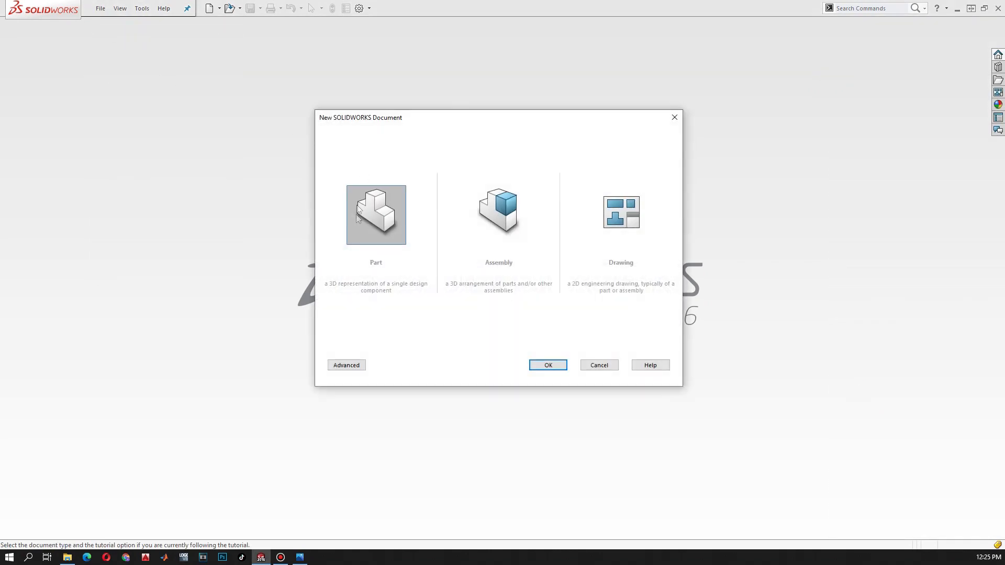
pyautogui.click(377, 225)
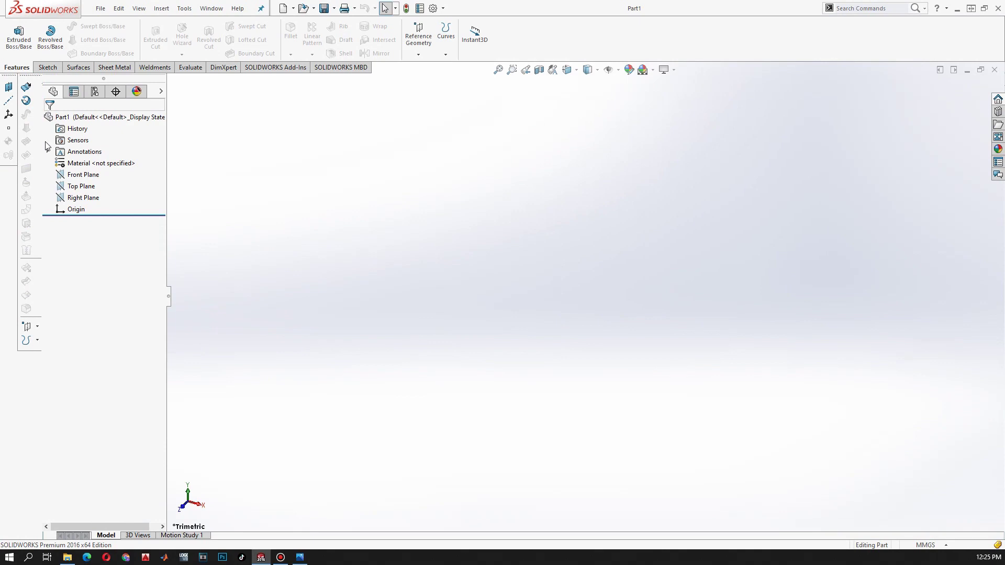
pyautogui.click(83, 174)
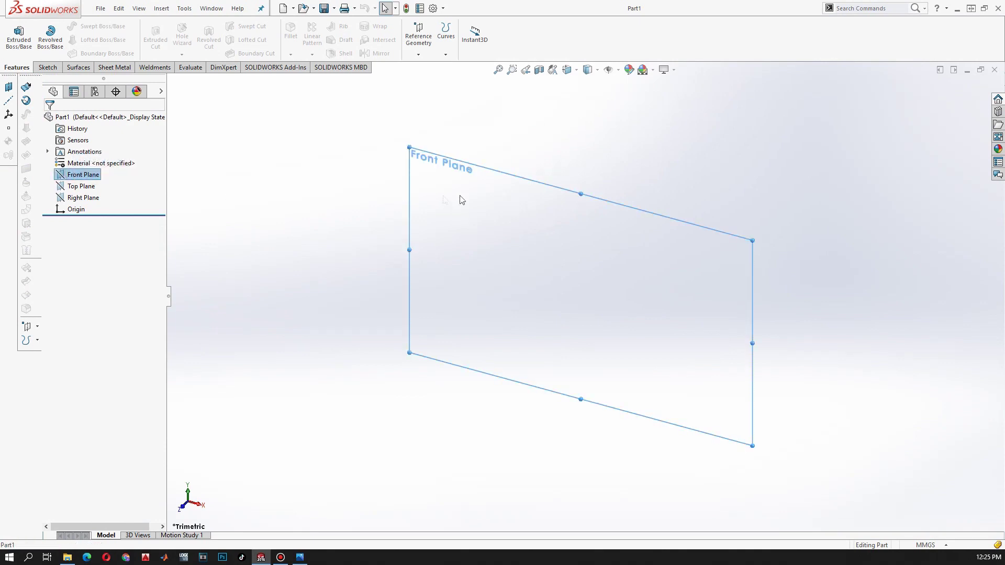
# Draw a center rectangle on the Front Plane centred on the origin.
pyautogui.click(95, 164)
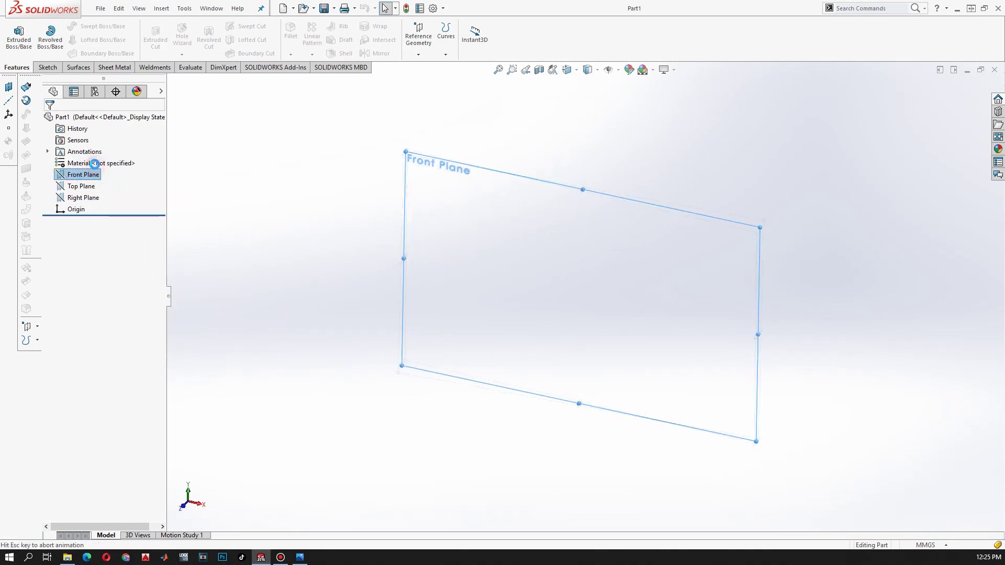
pyautogui.click(79, 40)
pyautogui.click(100, 62)
pyautogui.click(585, 297)
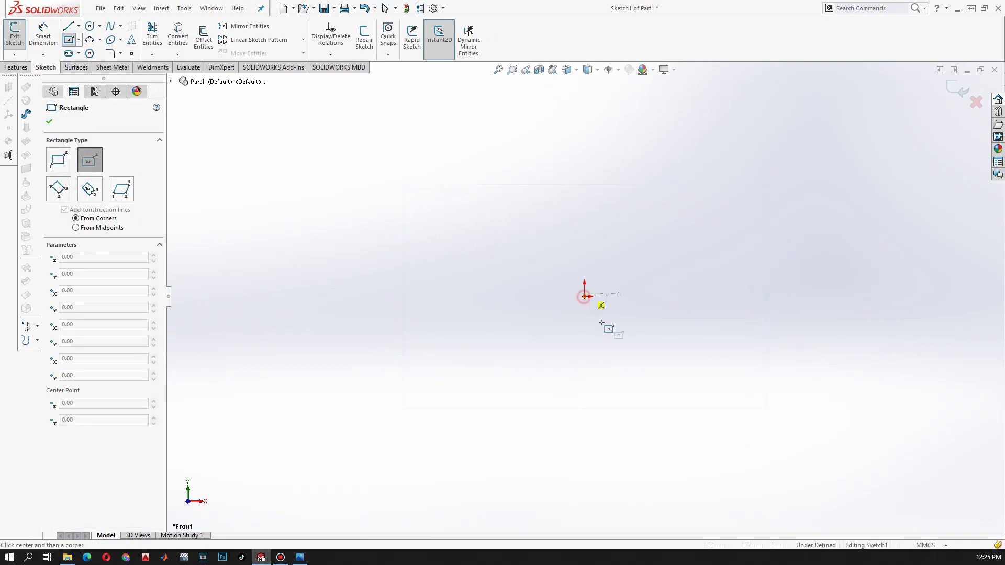
pyautogui.click(757, 386)
pyautogui.press('Escape')
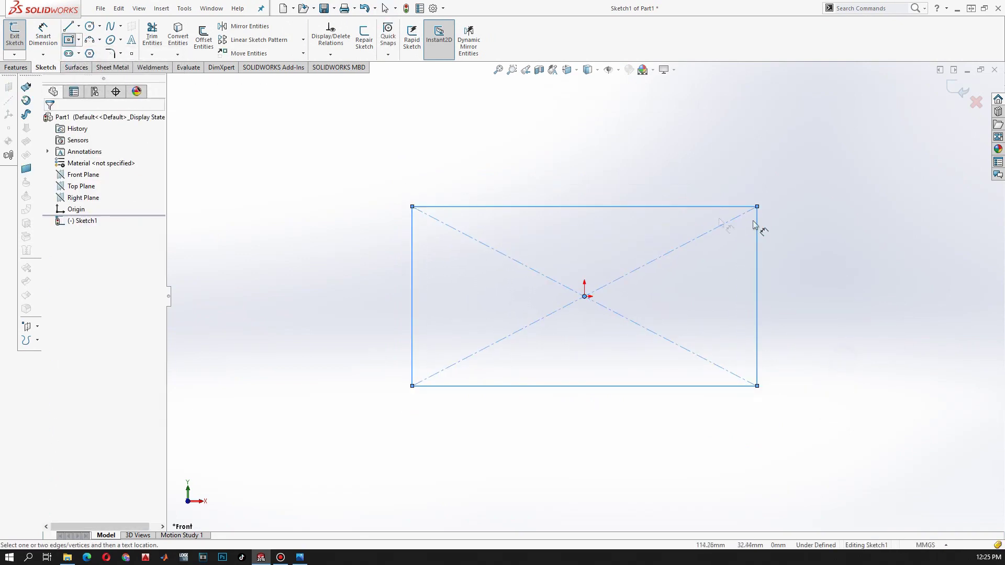
# Dimension the rectangle to 150 mm wide and 80 mm tall.
pyautogui.press('d')
pyautogui.click(700, 207)
pyautogui.click(694, 135)
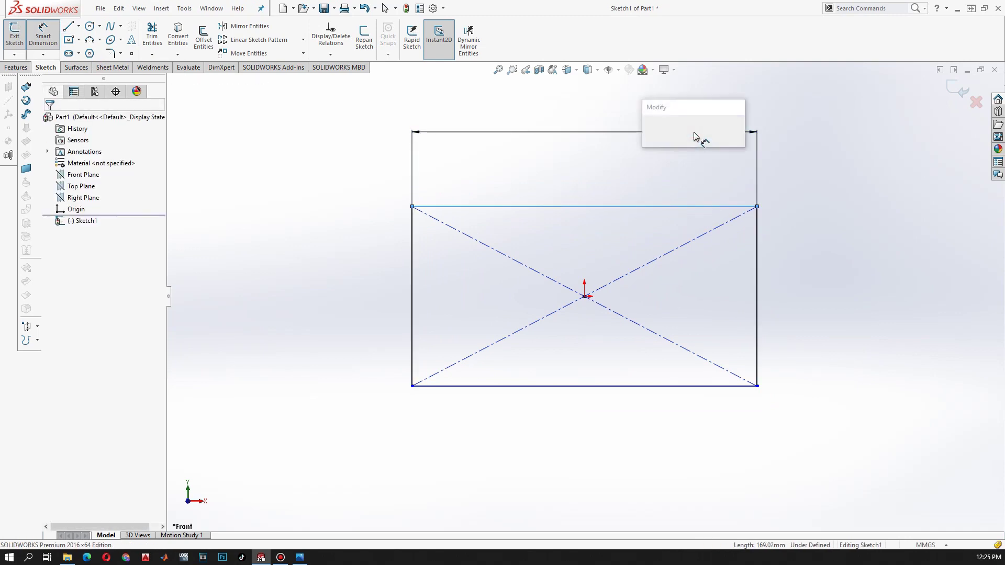
pyautogui.write('150')
pyautogui.press('Return')
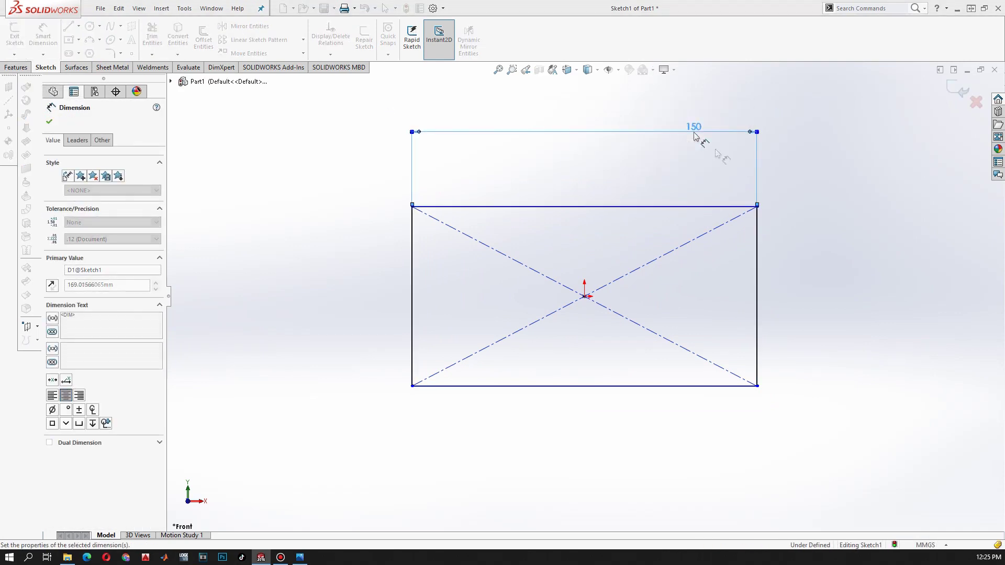
pyautogui.click(757, 244)
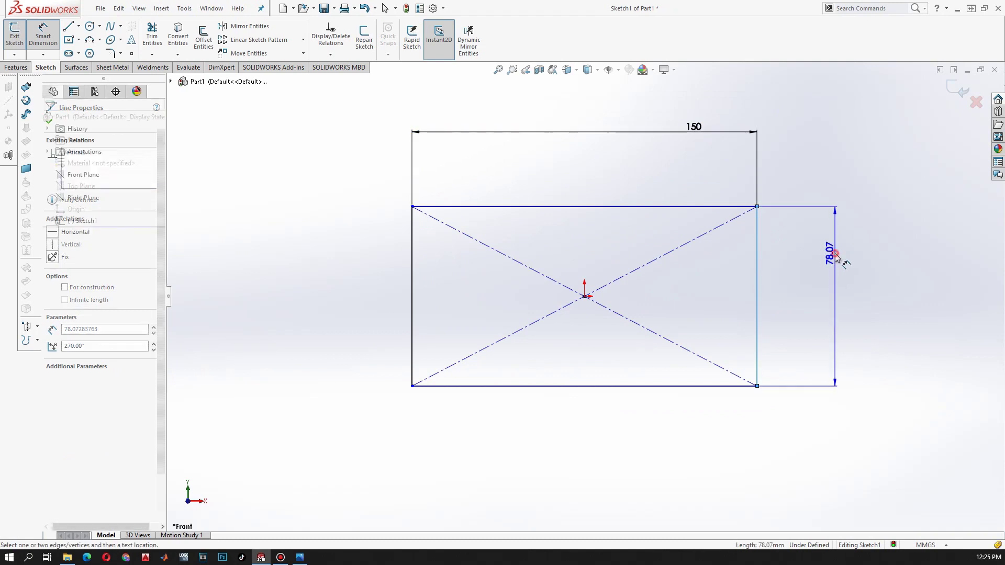
pyautogui.click(834, 253)
pyautogui.write('80')
pyautogui.press('Return')
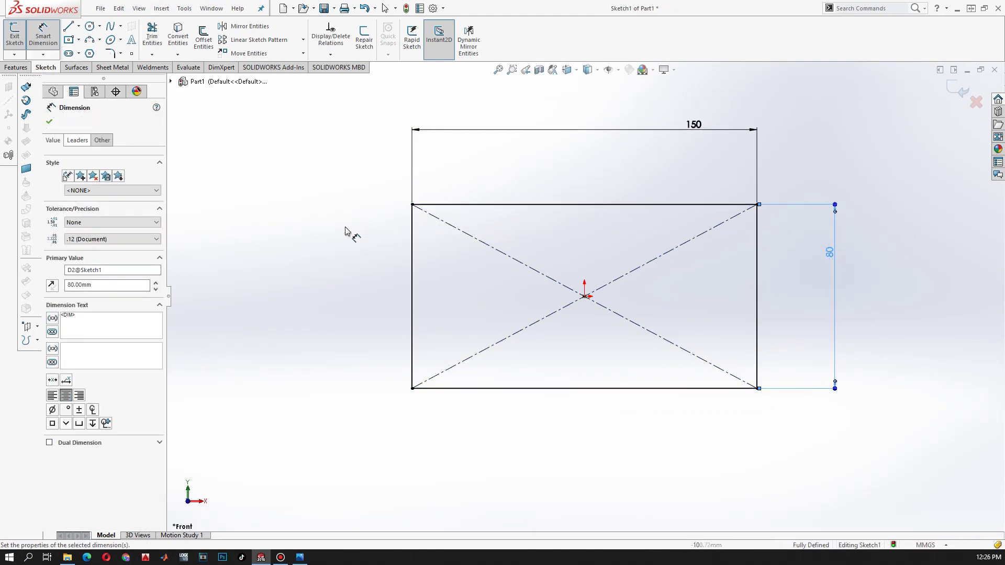
pyautogui.moveTo(339, 246); pyautogui.dragTo(333, 291, button='right')
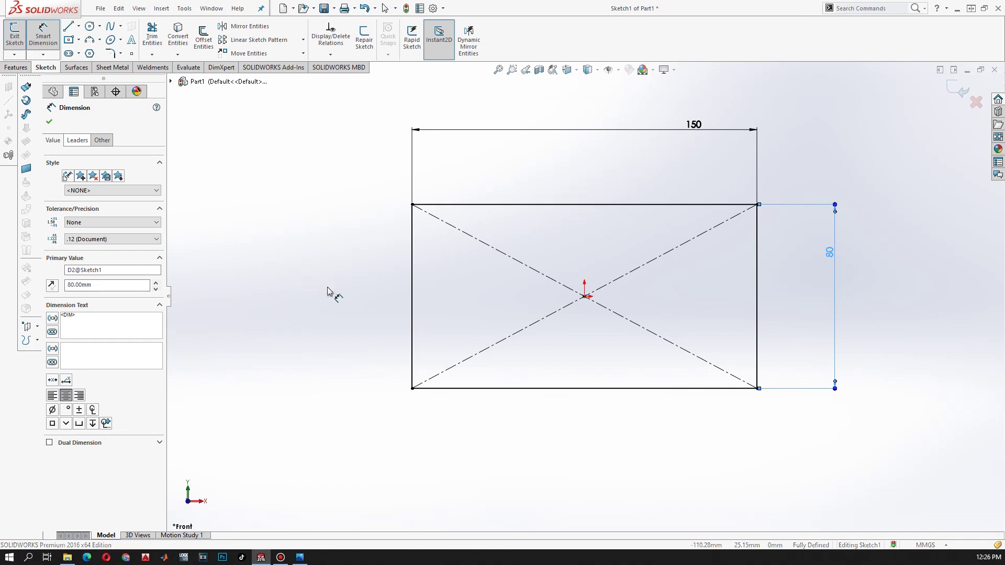
# Draw an inner center rectangle on the origin, discarding an accidental corner rectangle.
pyautogui.click(585, 297)
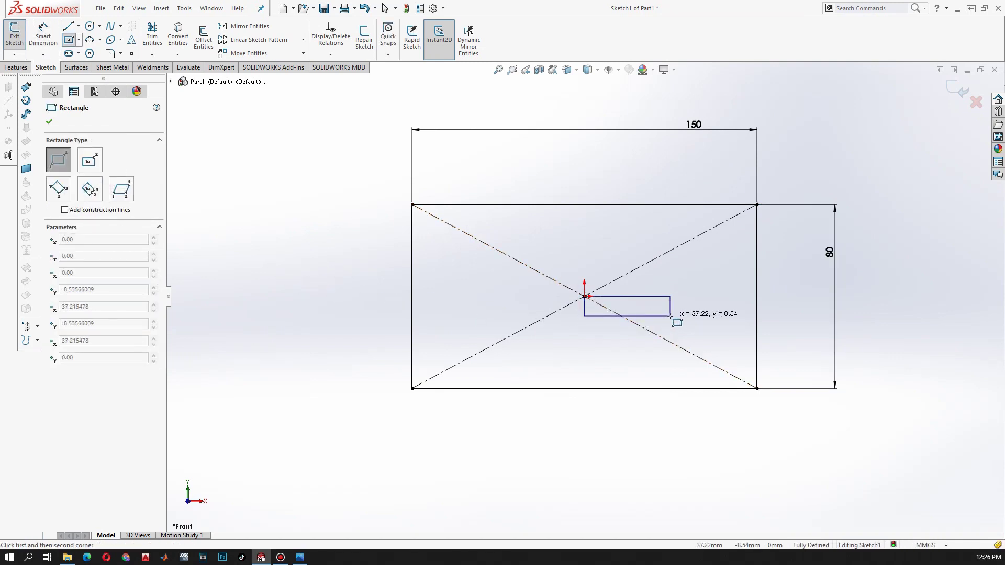
pyautogui.press('Escape')
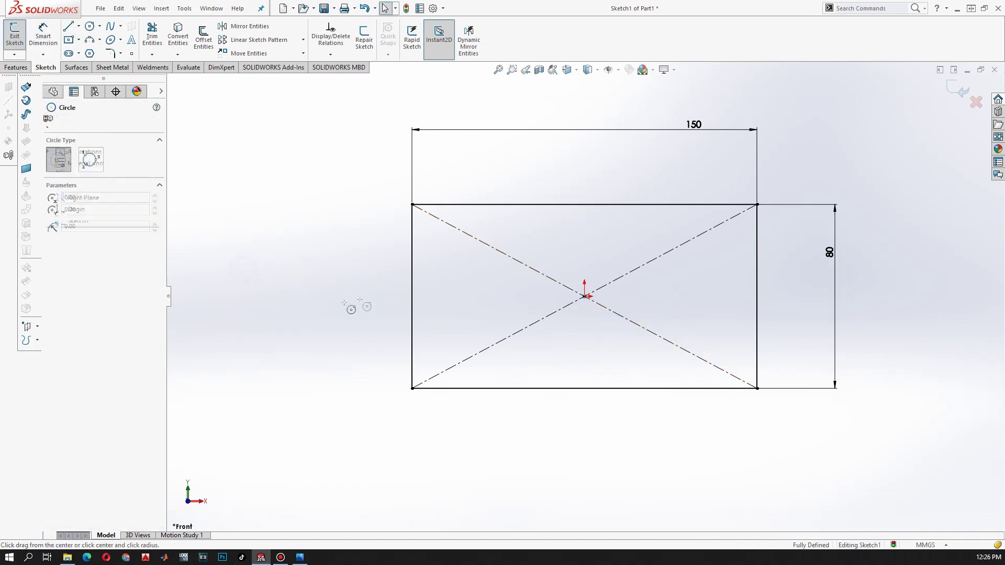
pyautogui.moveTo(235, 281); pyautogui.dragTo(247, 350, button='right')
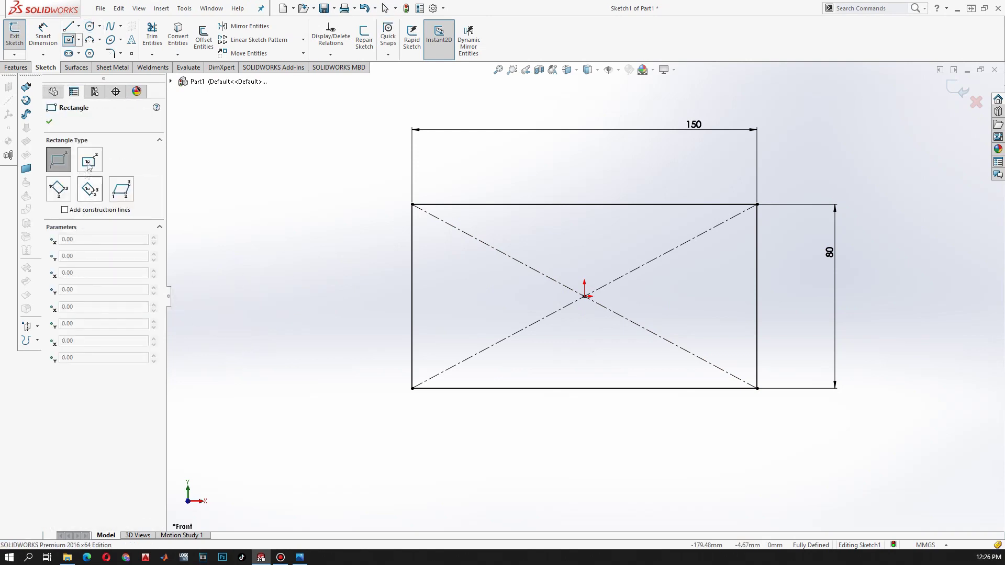
pyautogui.click(94, 166)
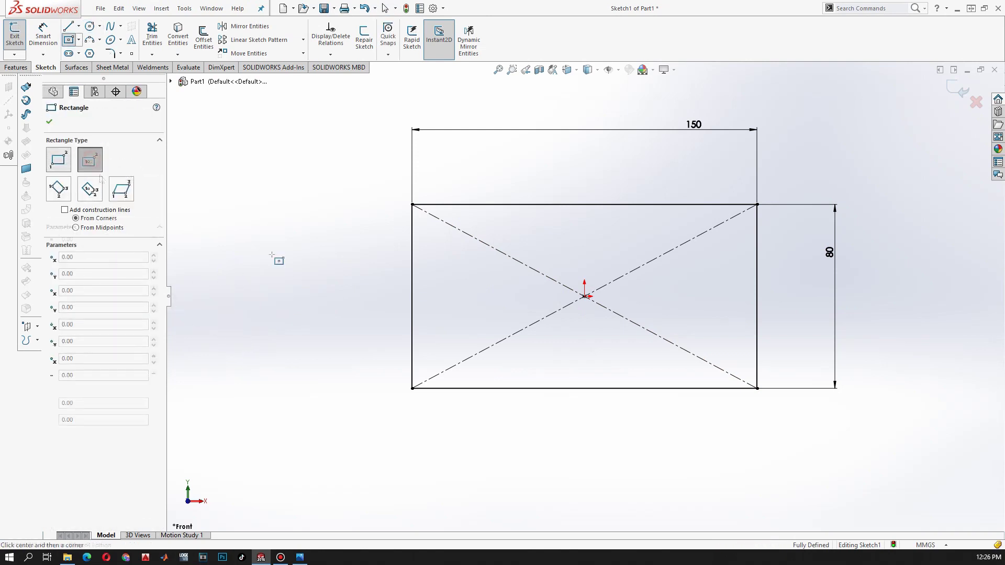
pyautogui.click(584, 297)
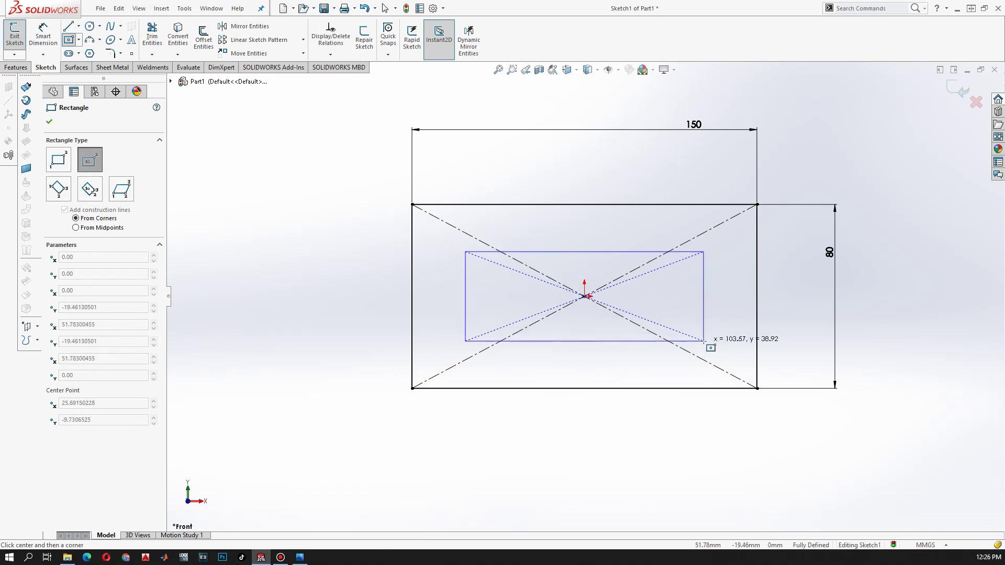
pyautogui.click(704, 341)
# Dimension the inner rectangle to 100 mm wide and 30 mm tall and finish dimensioning.
pyautogui.press('d')
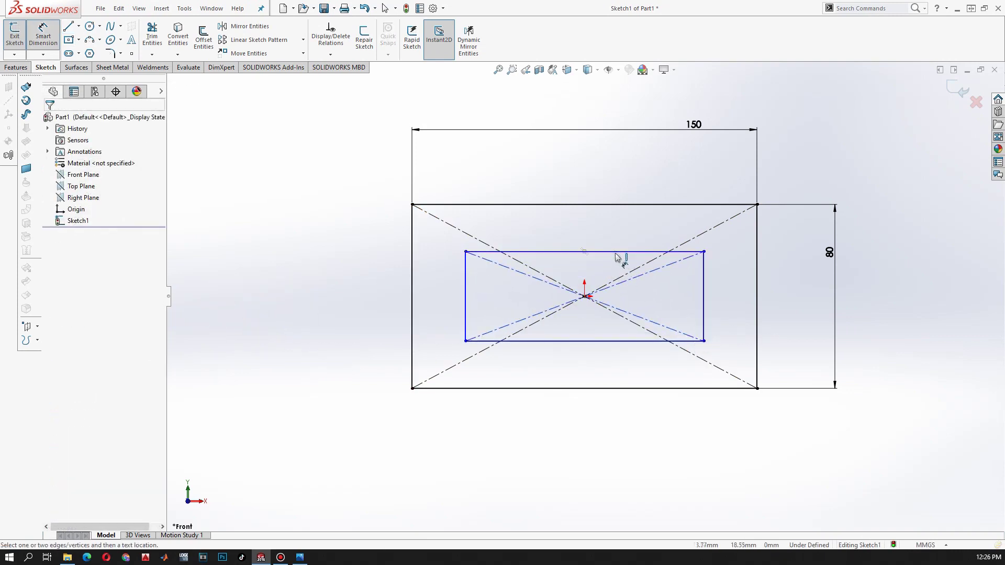
pyautogui.click(616, 253)
pyautogui.click(603, 178)
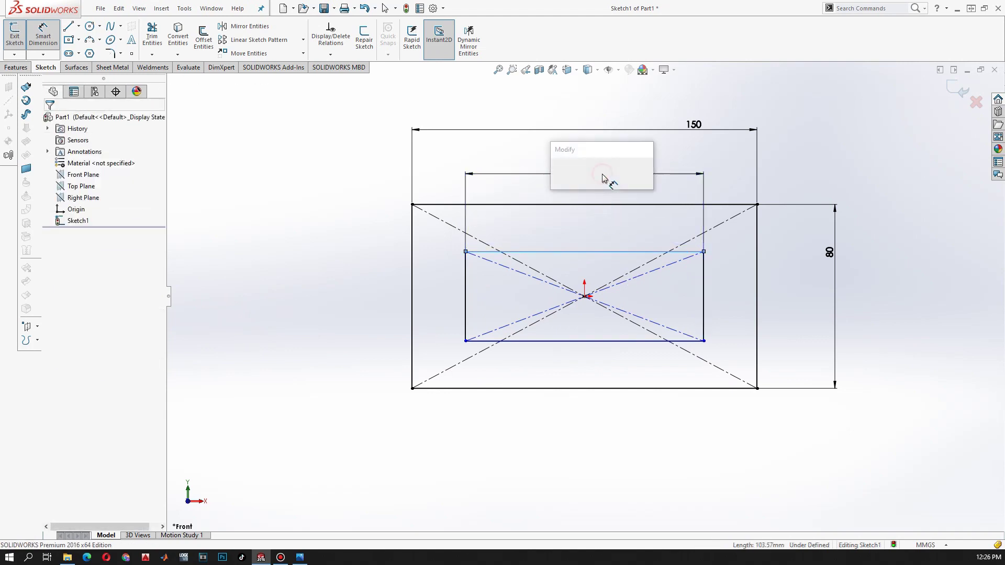
pyautogui.write('100')
pyautogui.press('Return')
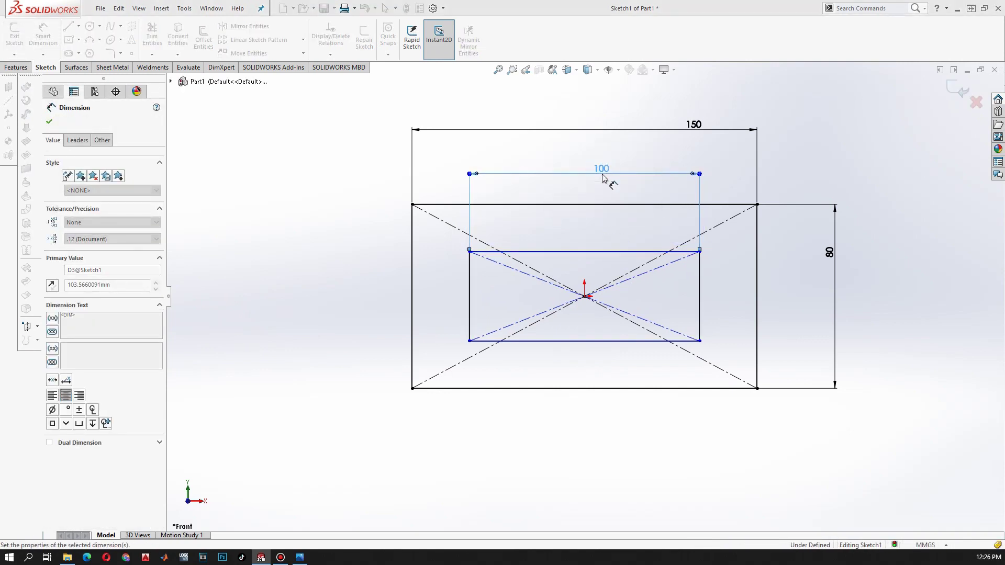
pyautogui.click(700, 288)
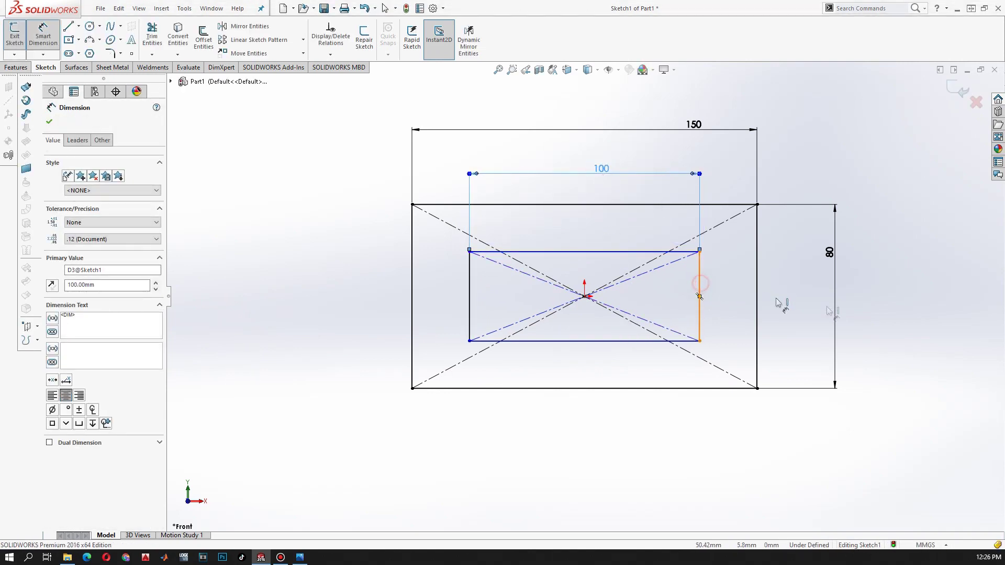
pyautogui.click(882, 308)
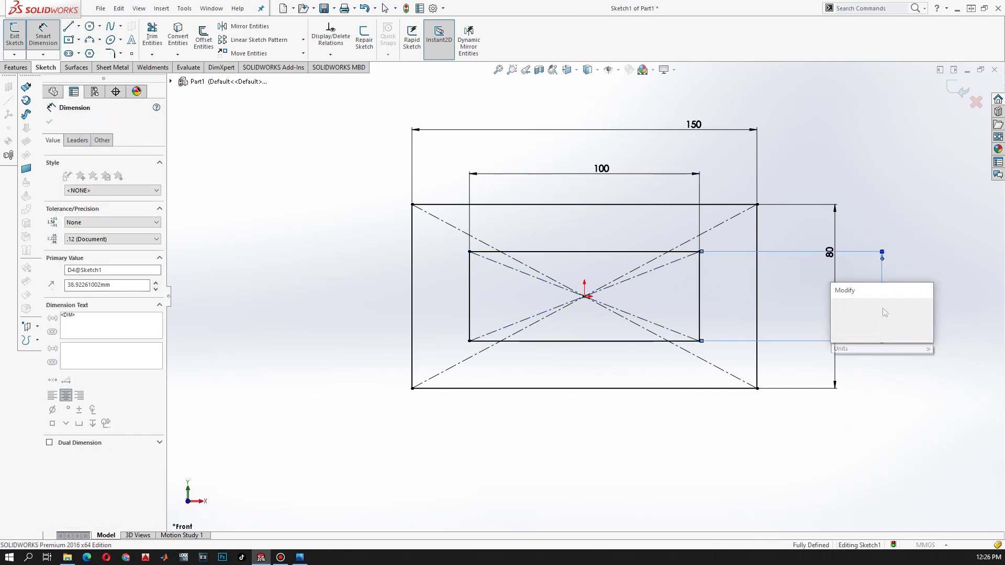
pyautogui.write('30')
pyautogui.press('Return')
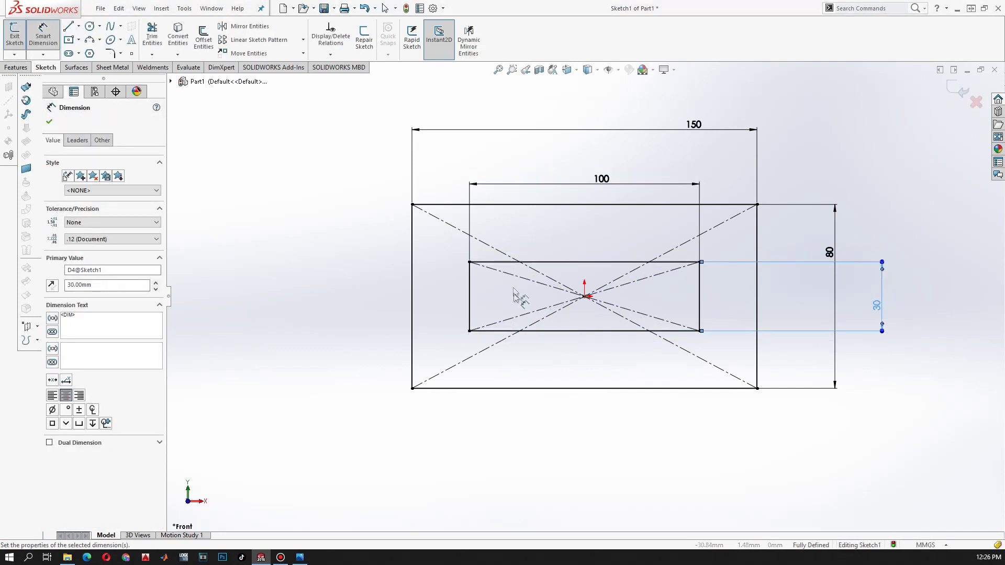
pyautogui.click(54, 122)
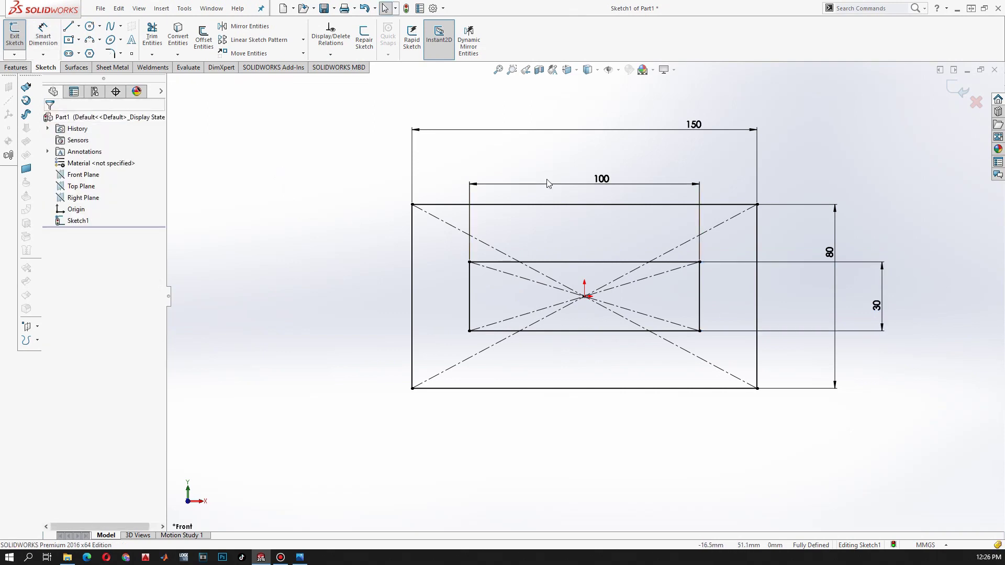
pyautogui.click(15, 68)
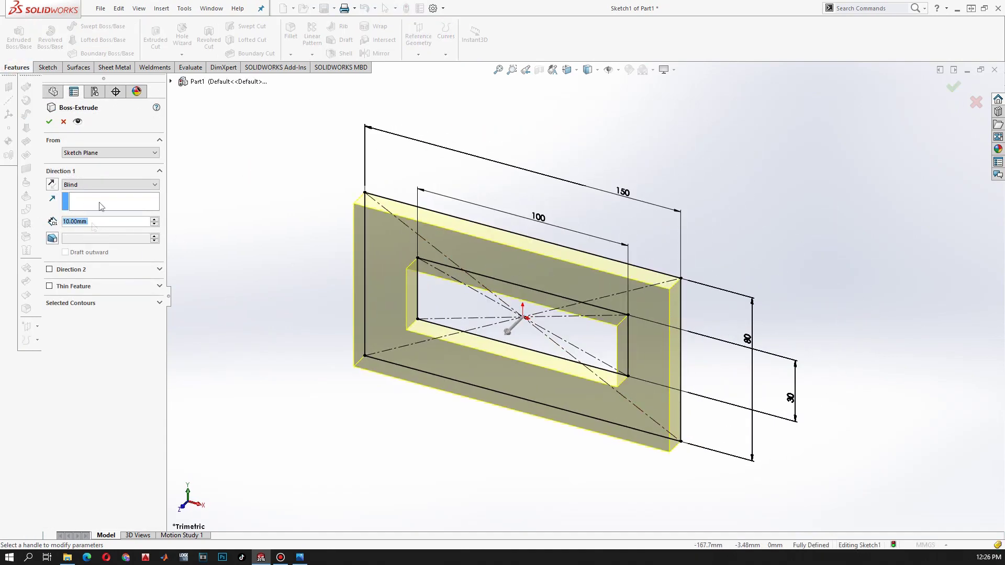
# Extrude the sketch into an 8 mm thick frame as Boss-Extrude1.
pyautogui.write('8')
pyautogui.press('Return')
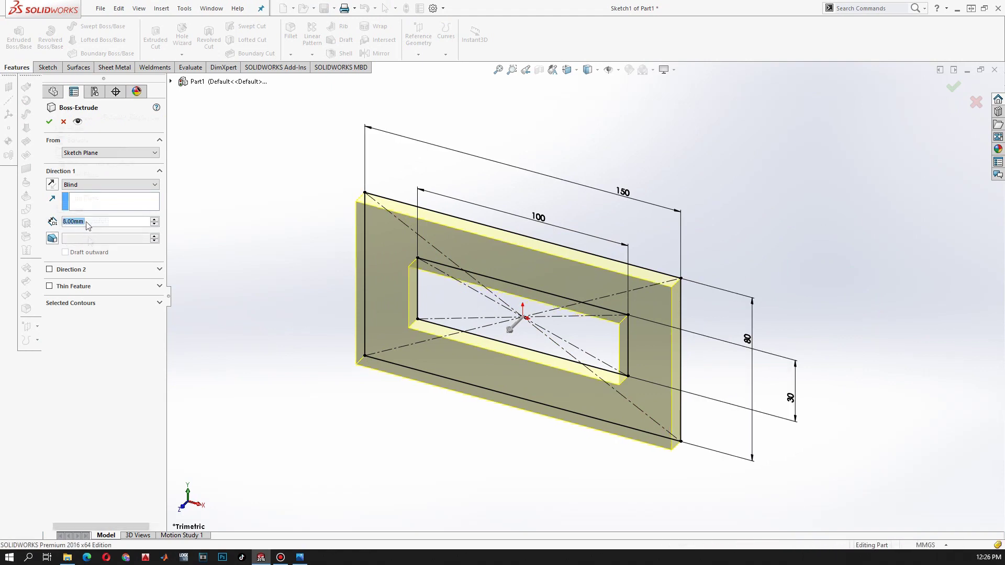
pyautogui.press('Return')
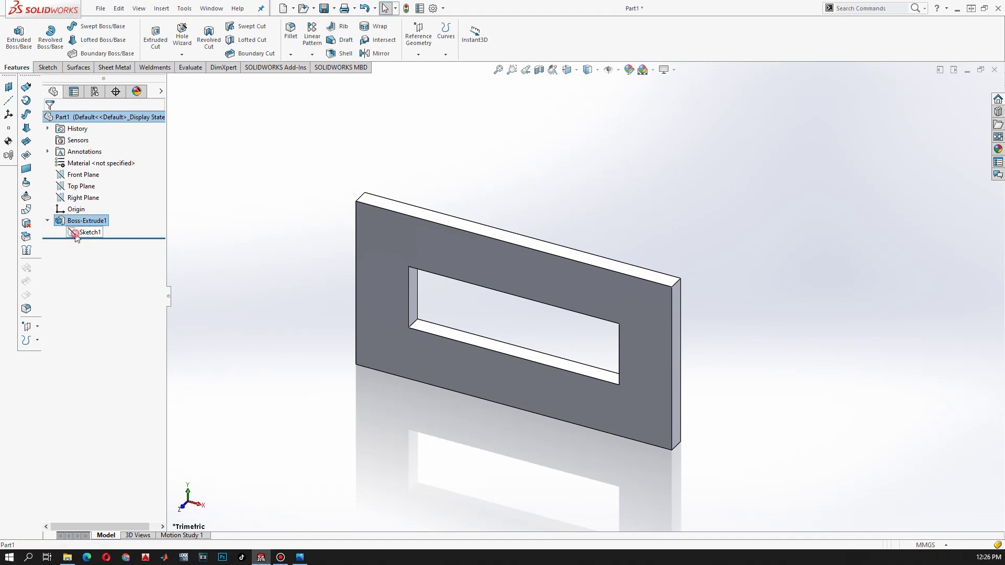
# Reuse Sketch1 to extrude the inner rectangle region 30 mm as Boss-Extrude2.
pyautogui.click(76, 235)
pyautogui.click(84, 221)
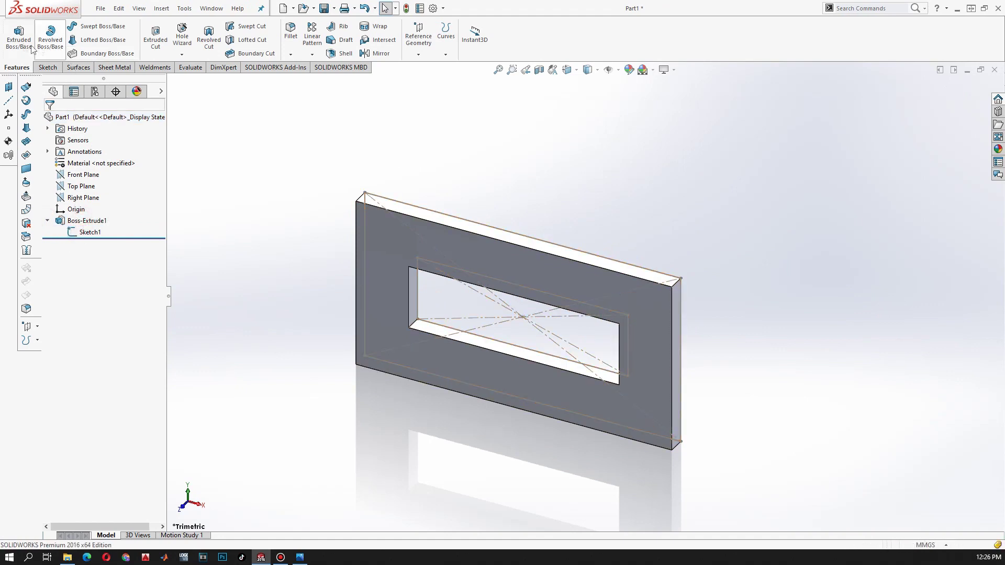
pyautogui.click(18, 36)
pyautogui.click(444, 330)
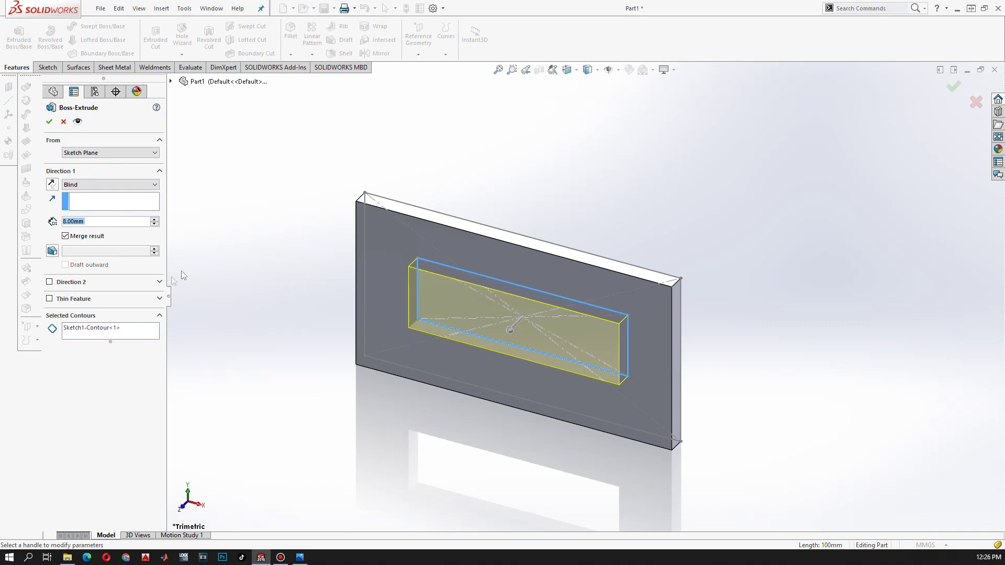
pyautogui.write('30')
pyautogui.press('Return')
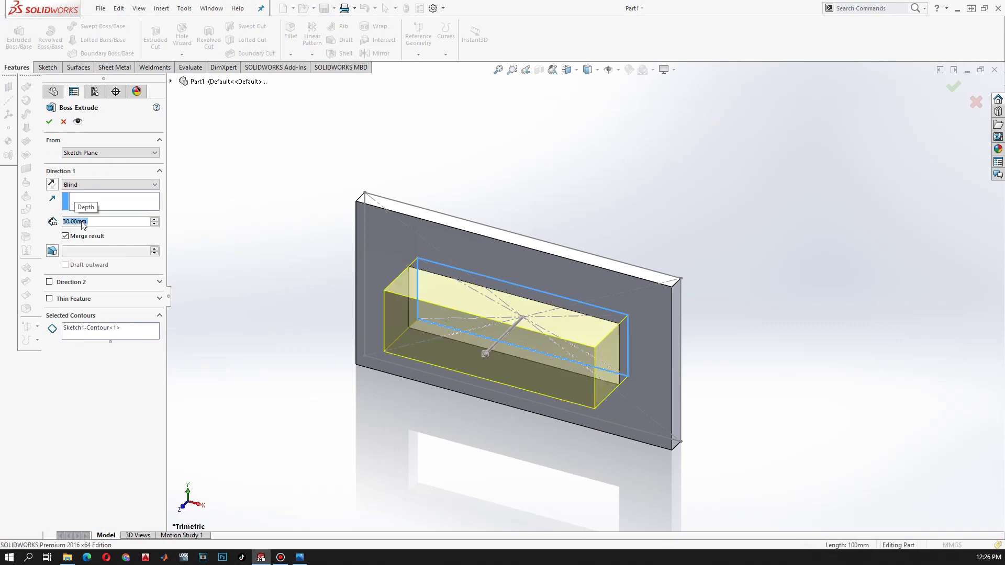
pyautogui.press('Return')
pyautogui.click(86, 233)
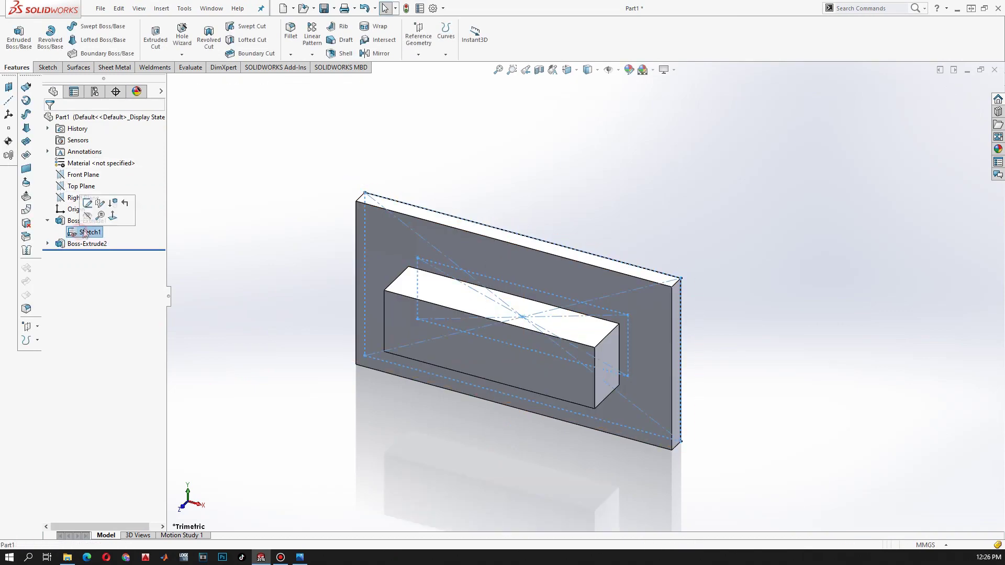
# Hide Sketch1 and start Sketch2 on the block's face, viewed normal to it.
pyautogui.click(88, 216)
pyautogui.click(47, 220)
pyautogui.moveTo(466, 131)
pyautogui.mouseDown(button='middle')
pyautogui.moveTo(514, 223)
pyautogui.moveTo(557, 242)
pyautogui.mouseUp(button='middle')
pyautogui.rightClick(480, 321)
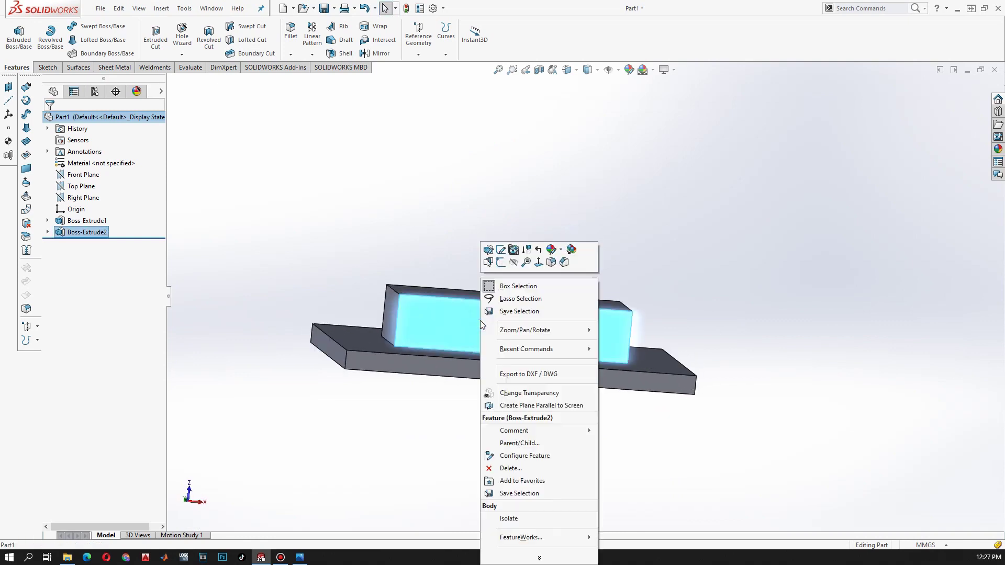
pyautogui.click(500, 262)
pyautogui.rightClick(70, 243)
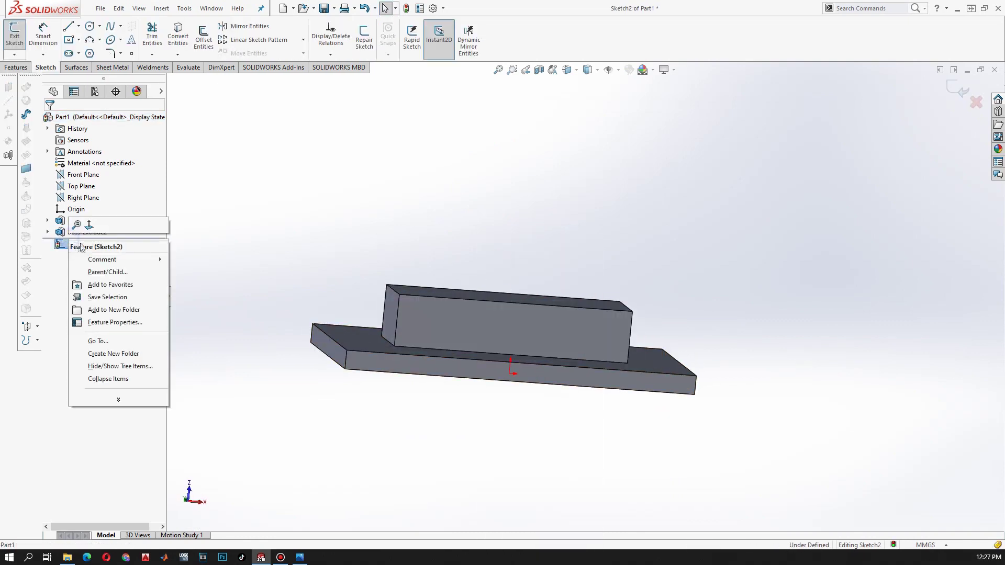
pyautogui.click(77, 222)
pyautogui.scroll(1, 576, 319)
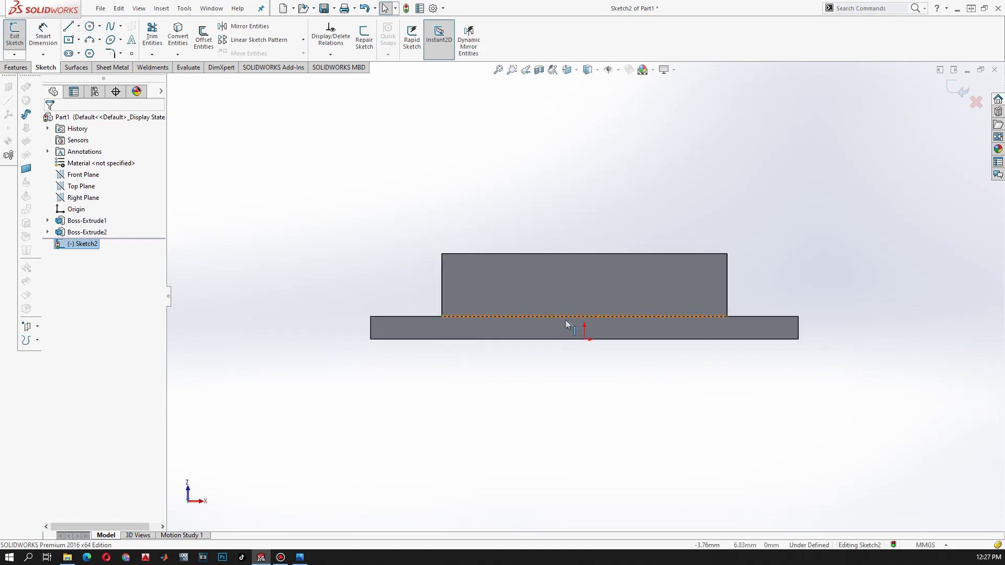
pyautogui.scroll(-1, 548, 321)
# Draw a five-point arch spline between the block's bottom corners.
pyautogui.click(110, 26)
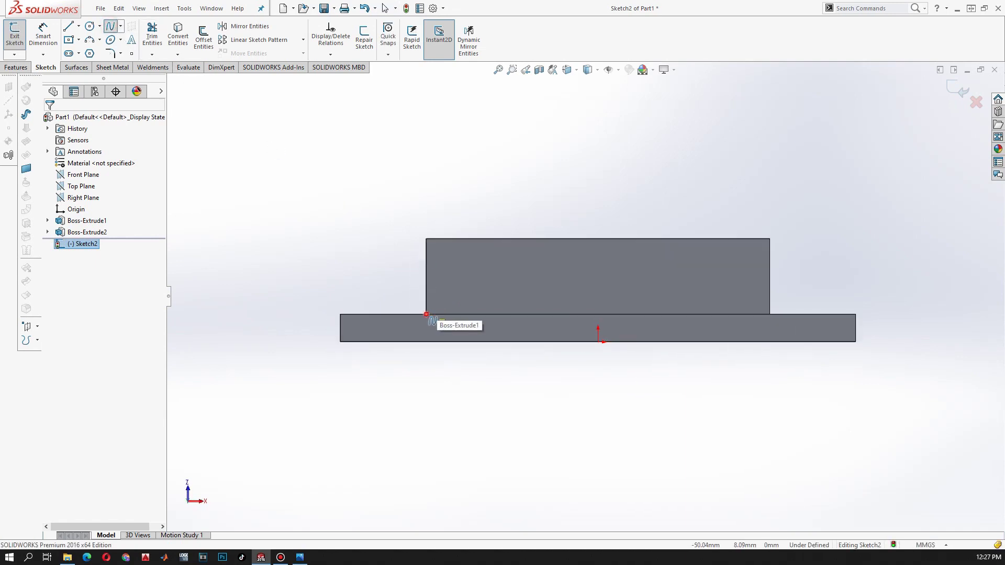
pyautogui.click(426, 314)
pyautogui.click(460, 271)
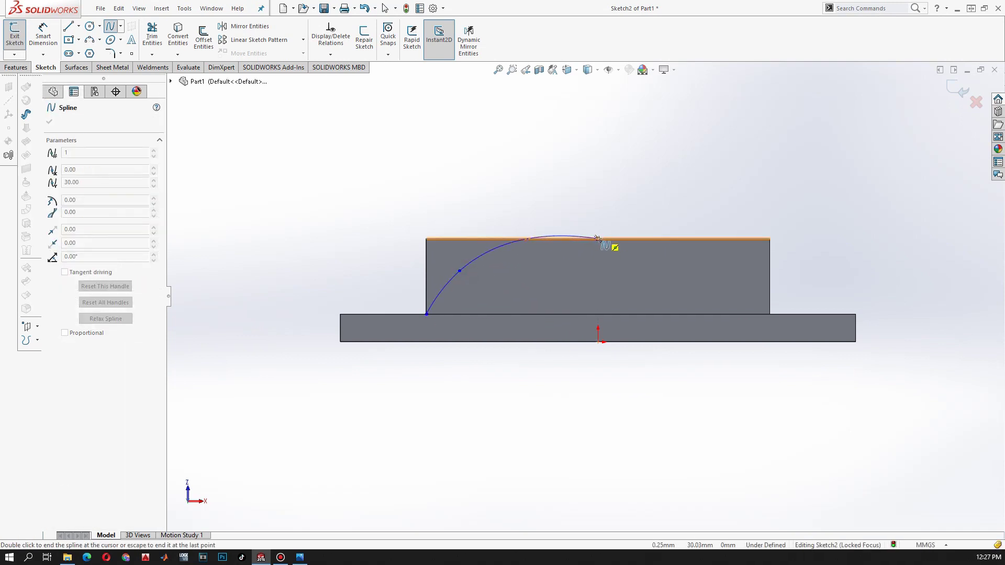
pyautogui.click(598, 239)
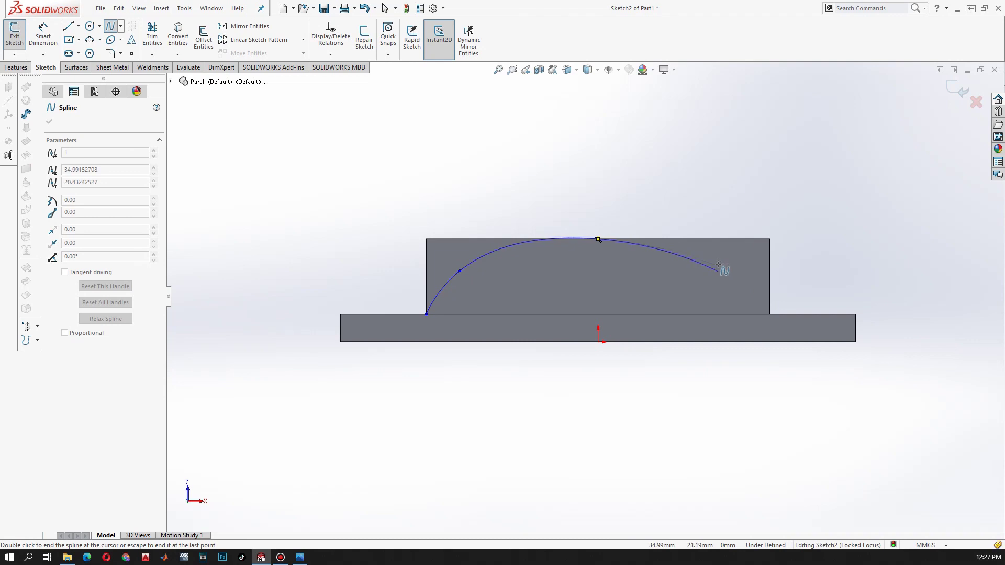
pyautogui.click(714, 270)
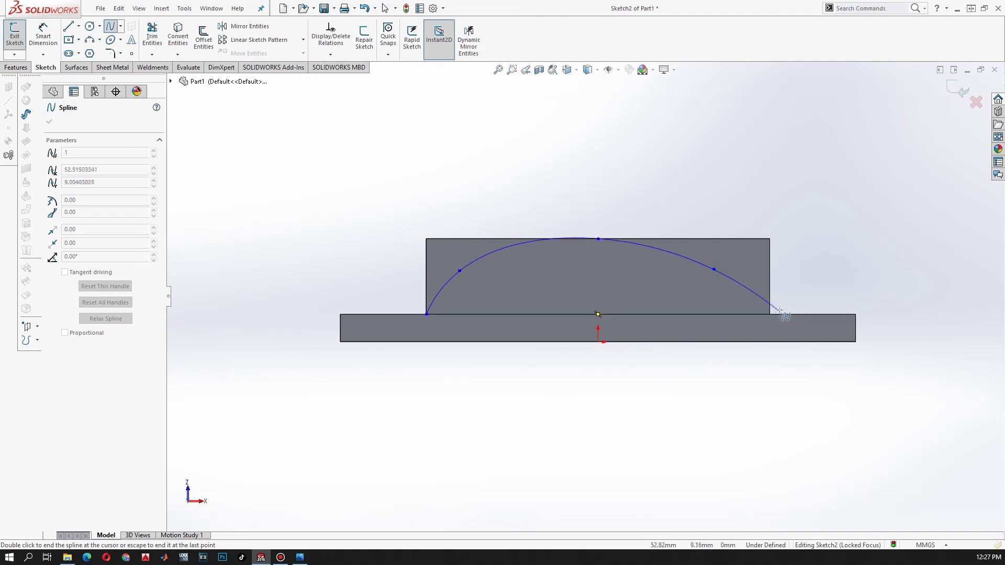
pyautogui.click(770, 314)
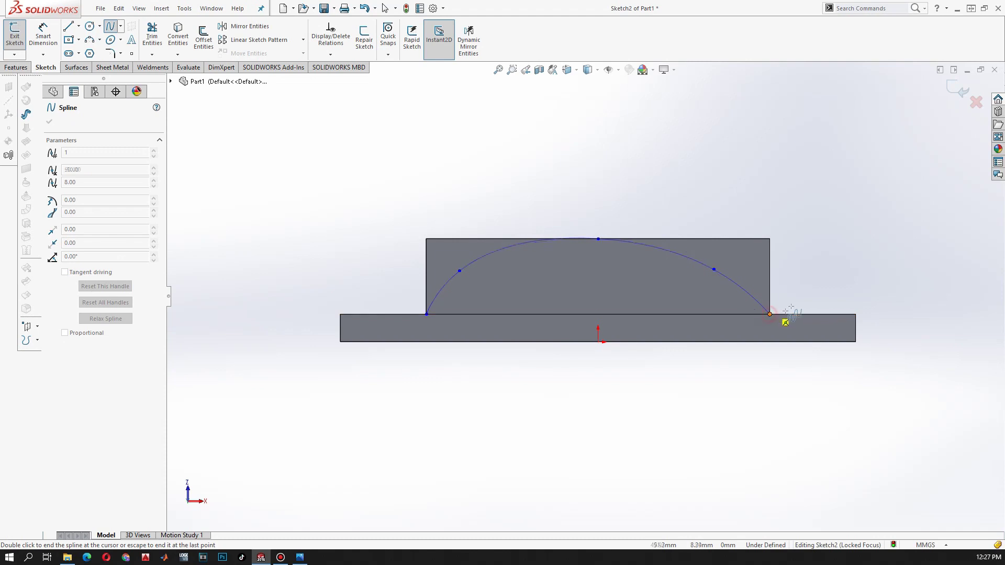
pyautogui.press('Escape')
# Dimension the left and right spline points 20 mm inward from the corners.
pyautogui.press('d')
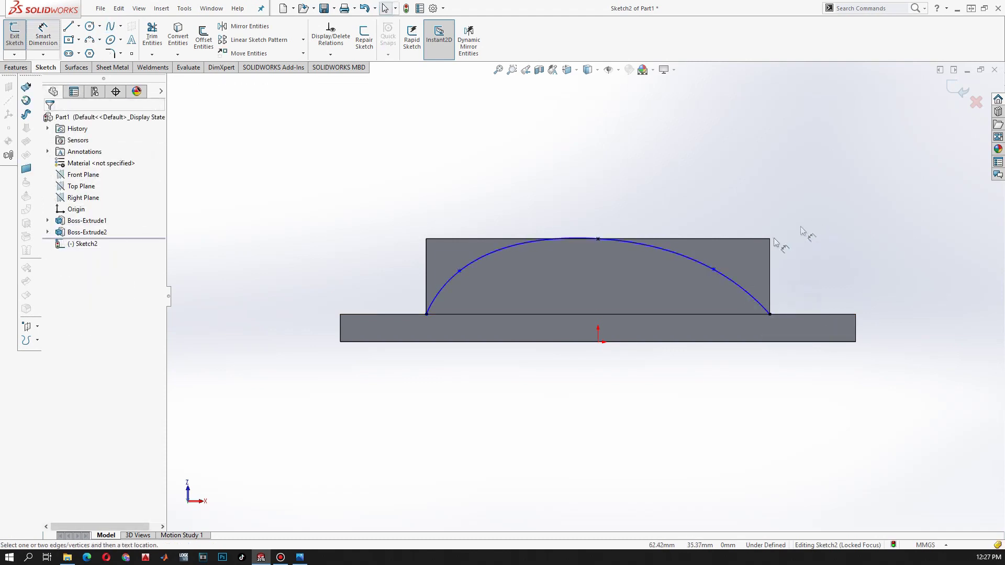
pyautogui.click(713, 270)
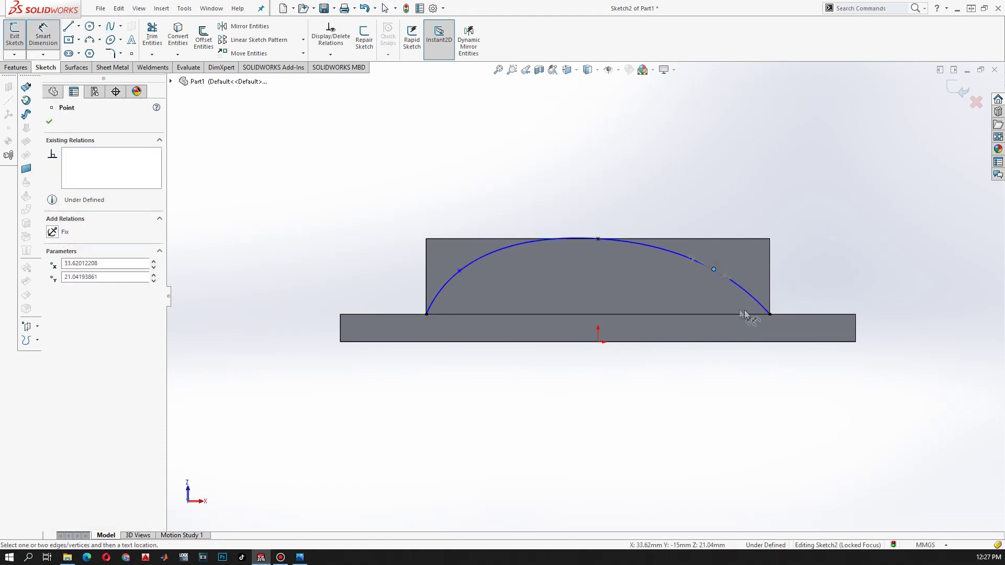
pyautogui.click(770, 314)
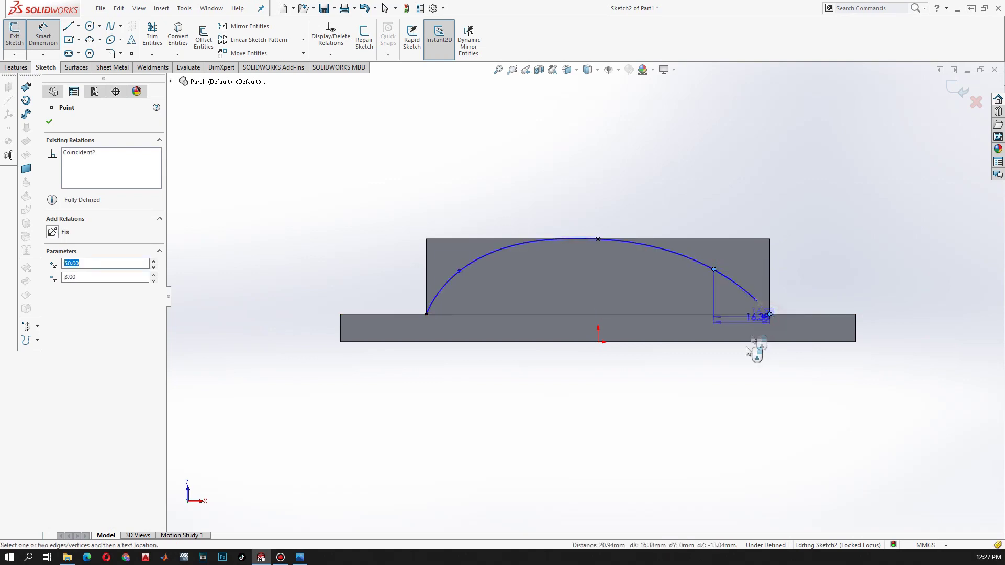
pyautogui.click(739, 415)
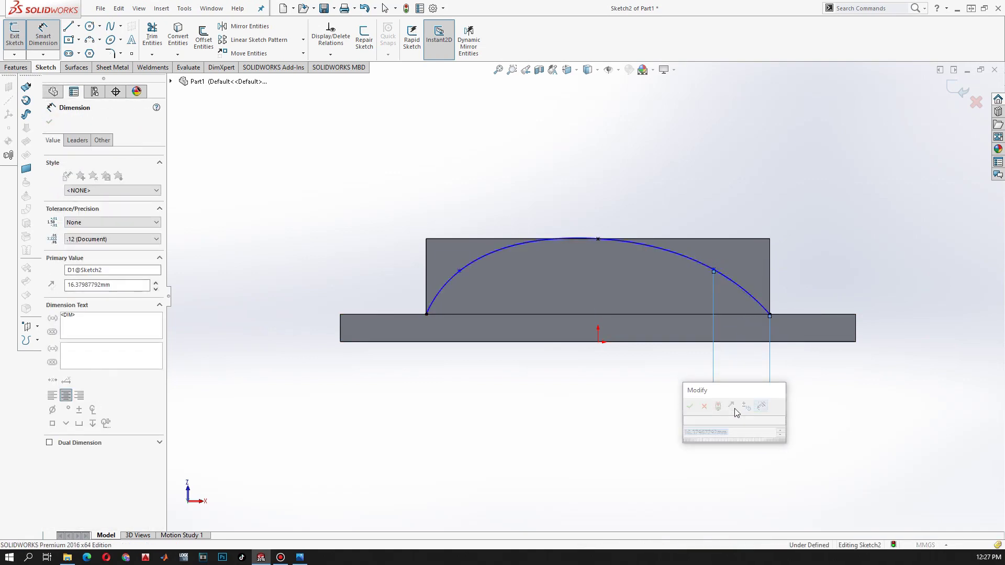
pyautogui.write('3')
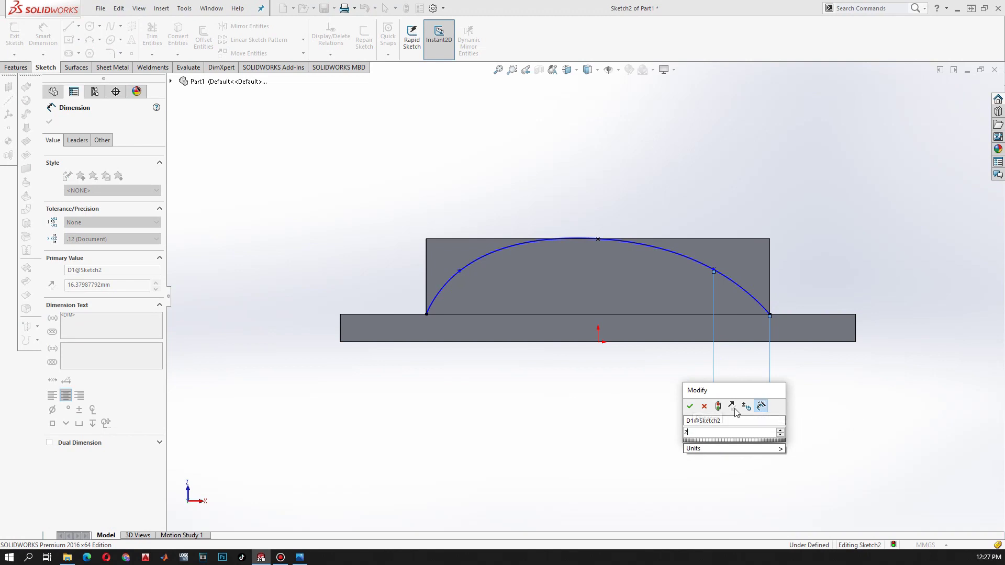
pyautogui.press('Escape')
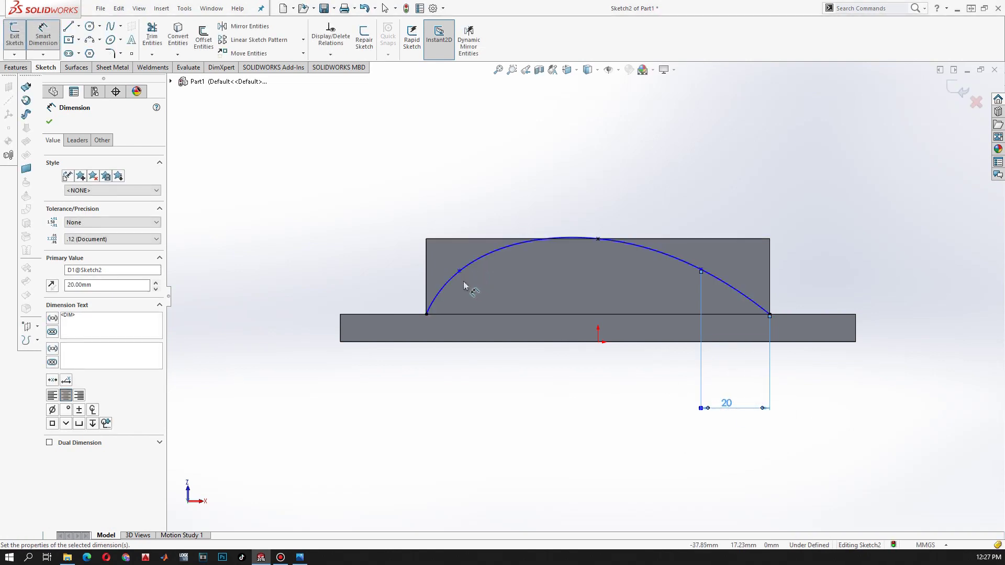
pyautogui.click(427, 314)
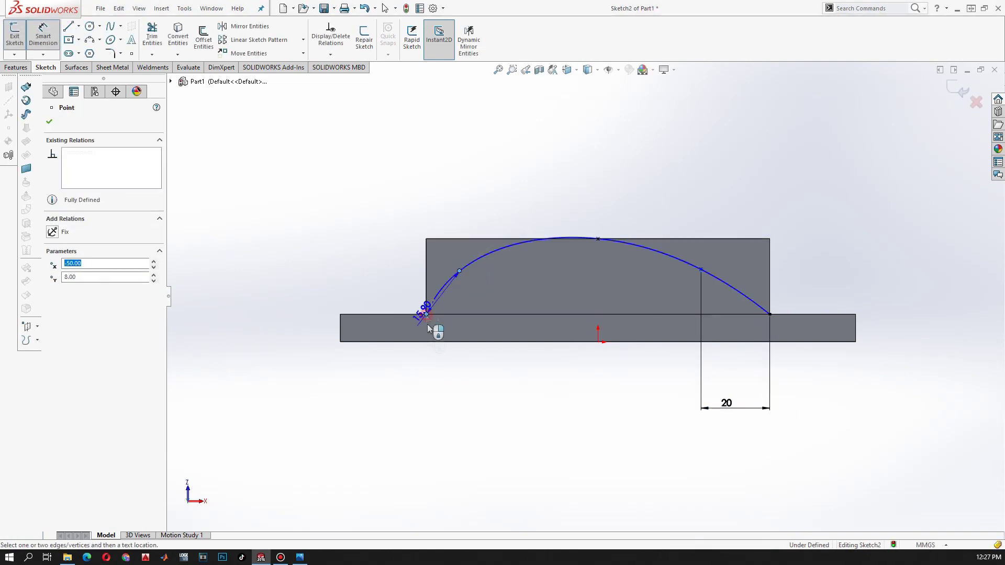
pyautogui.click(435, 398)
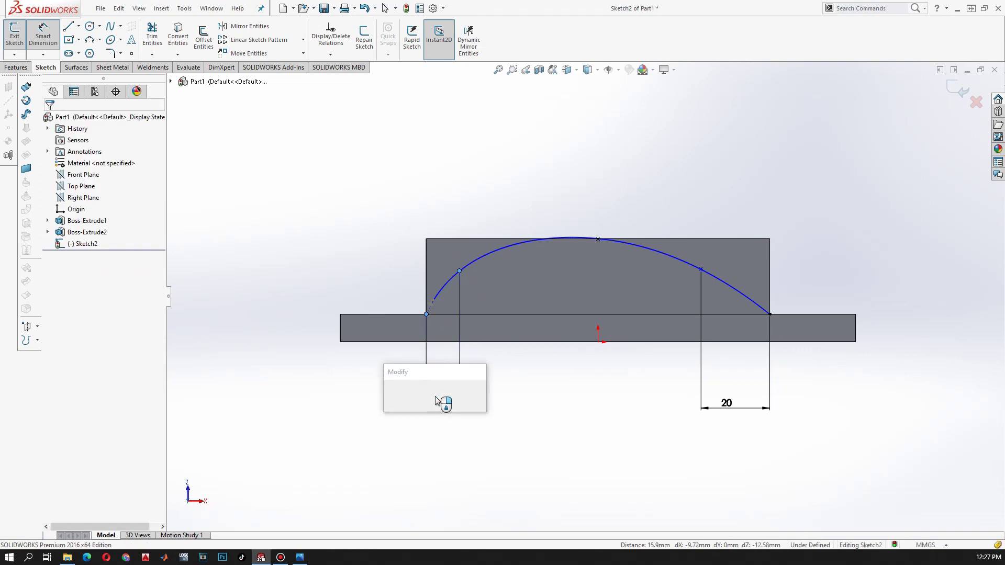
pyautogui.write('20')
pyautogui.press('Return')
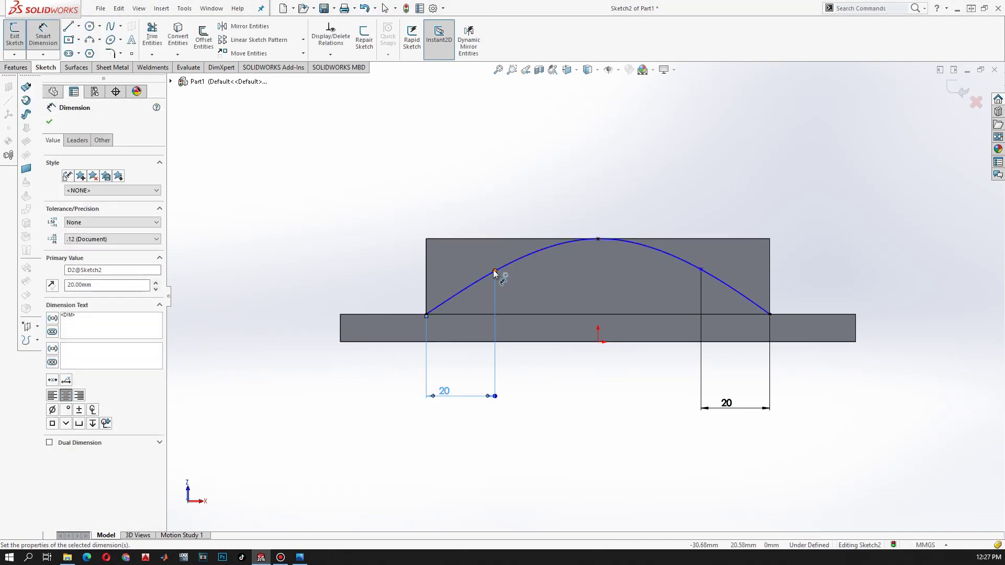
# Dimension both side spline points 5 mm below the block's top edge.
pyautogui.click(495, 271)
pyautogui.click(495, 239)
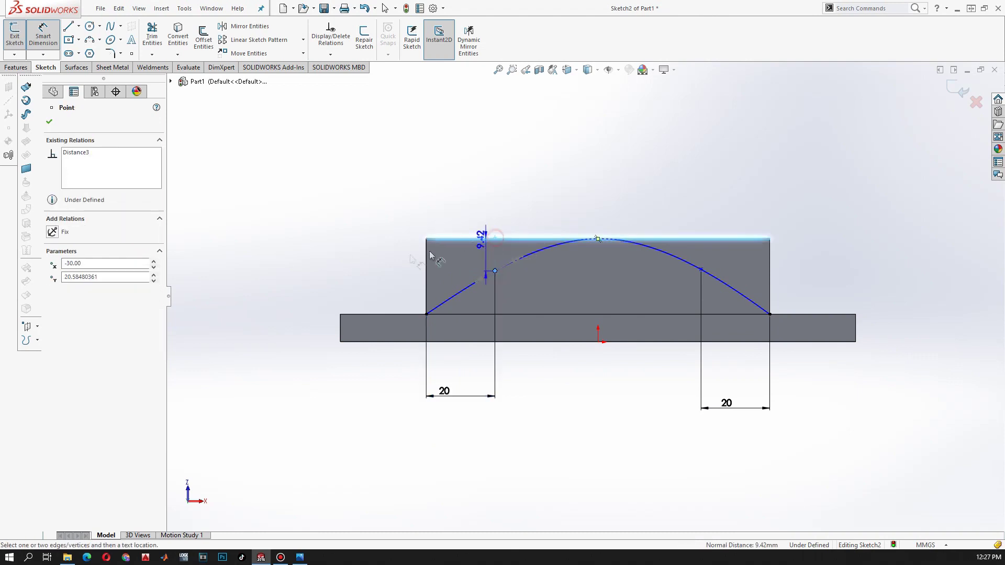
pyautogui.click(351, 261)
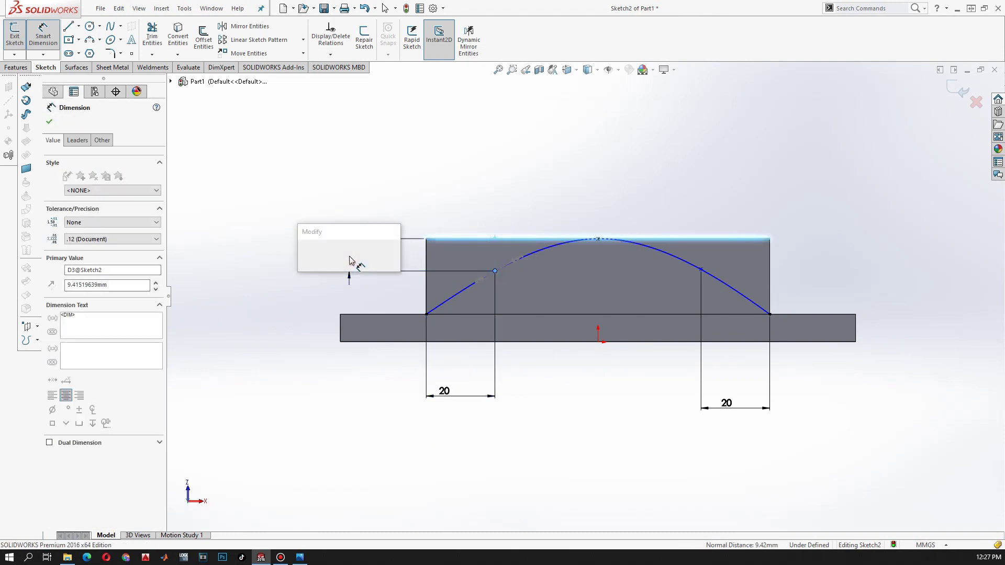
pyautogui.write('5')
pyautogui.press('Return')
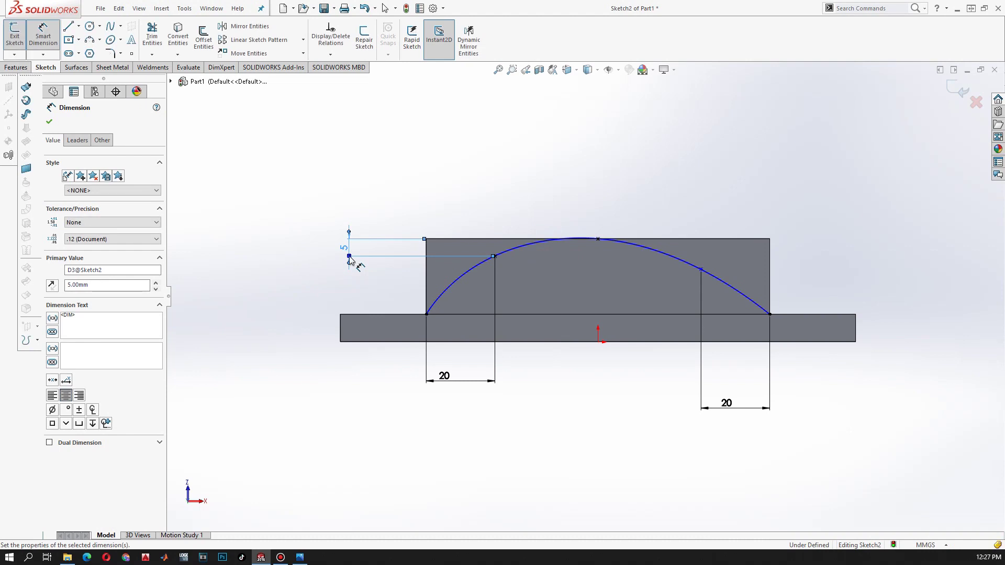
pyautogui.click(702, 269)
pyautogui.click(709, 241)
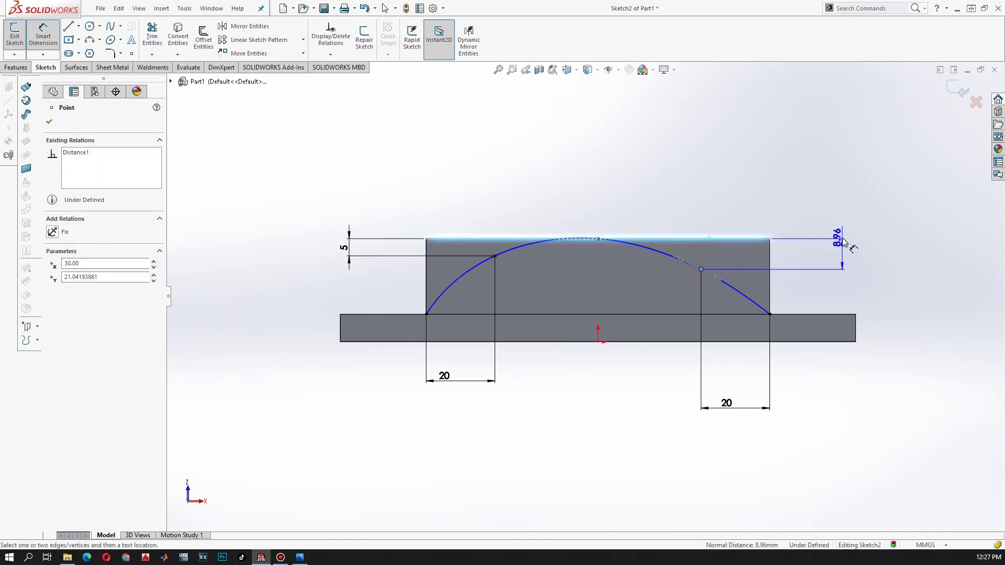
pyautogui.click(843, 240)
pyautogui.write('5')
pyautogui.press('Return')
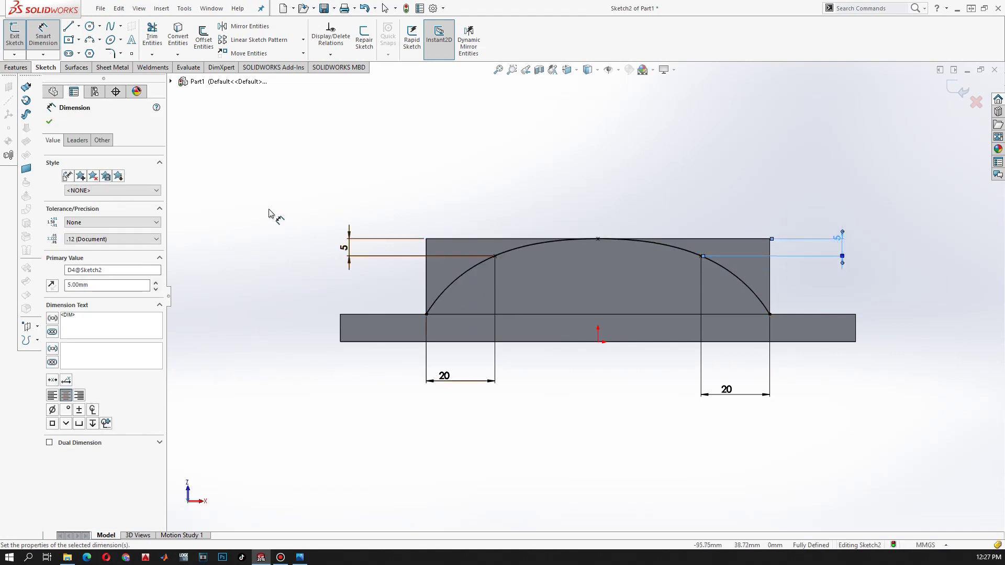
# Draw centerlines: vertical from the arch top to the origin, horizontal between the inner arch points.
pyautogui.click(78, 27)
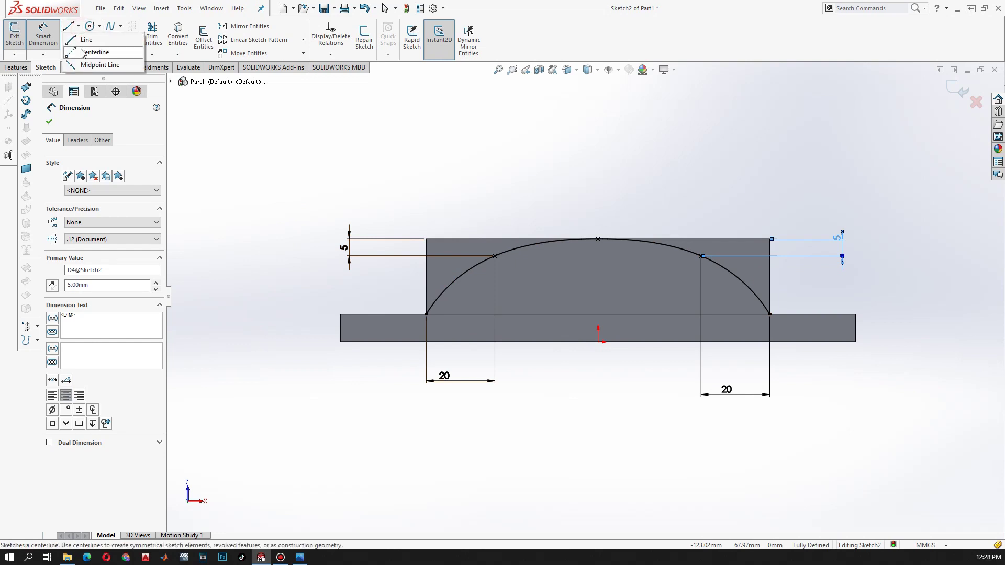
pyautogui.click(89, 44)
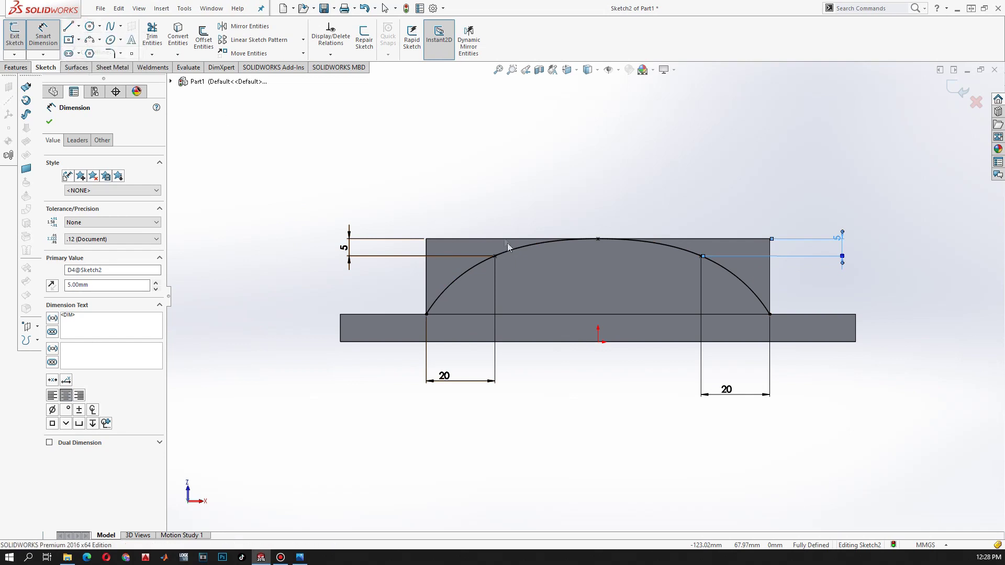
pyautogui.click(598, 240)
pyautogui.click(598, 343)
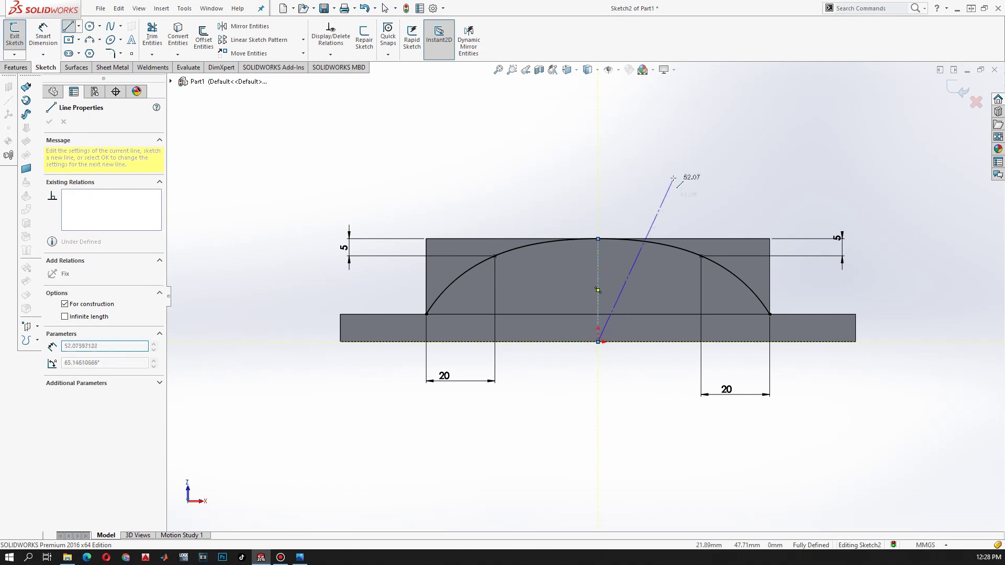
pyautogui.press('Escape')
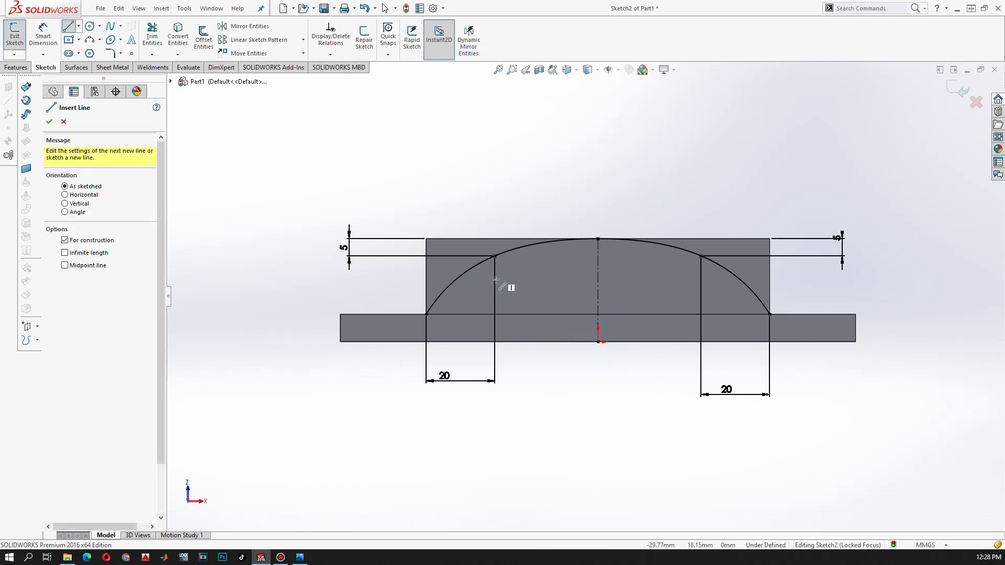
pyautogui.click(495, 280)
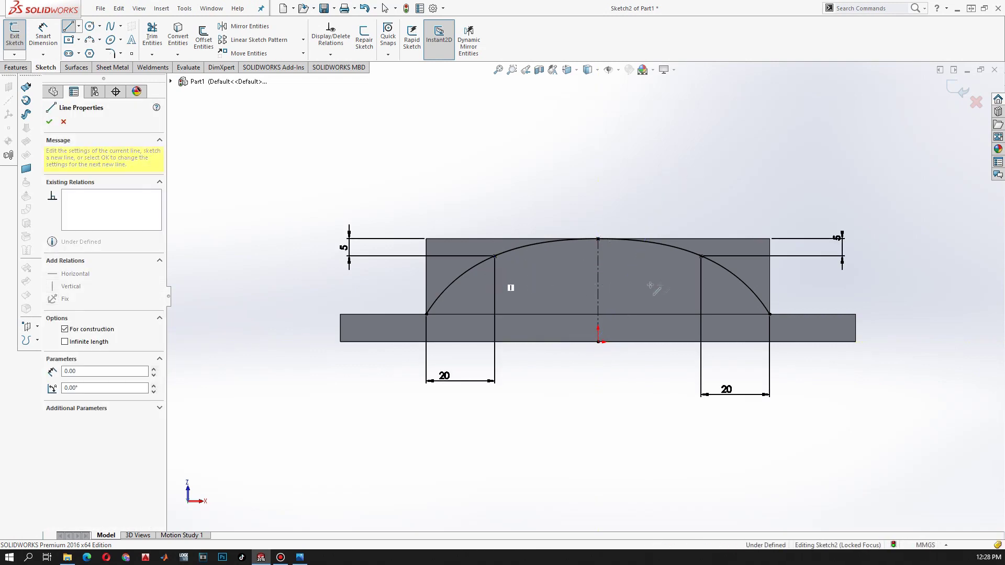
pyautogui.click(701, 279)
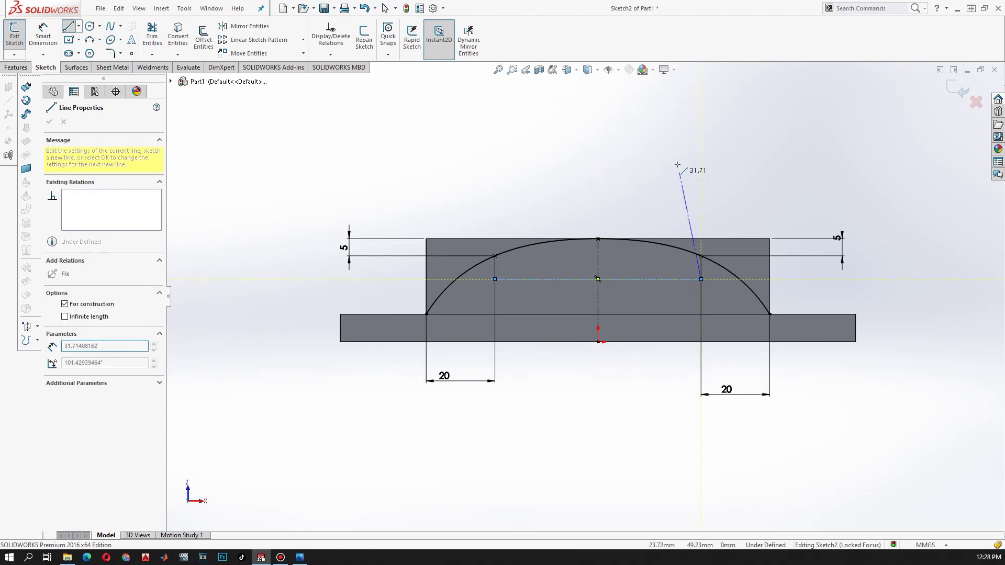
pyautogui.press('Escape')
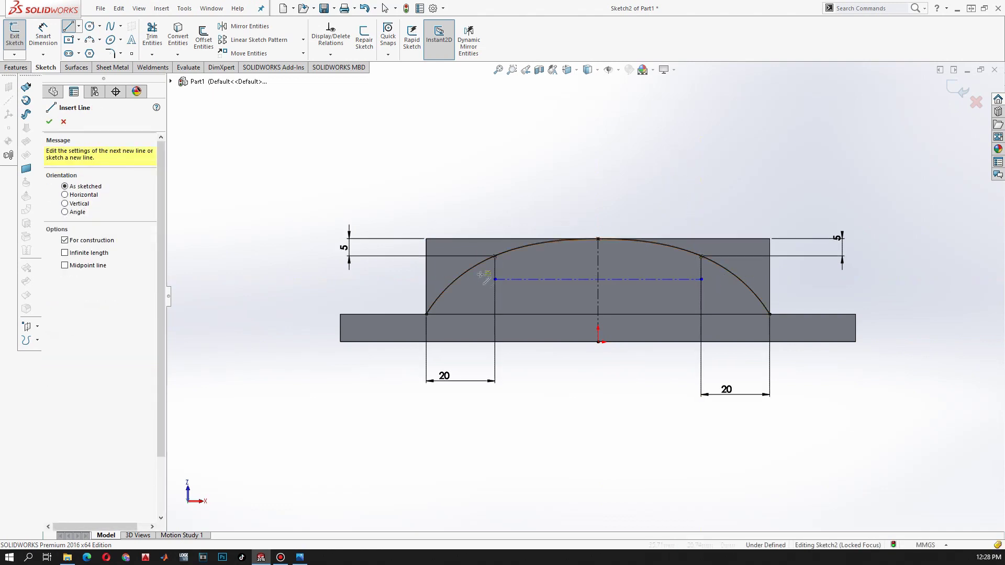
# Draw a three-point arc from the base's top edge up to the construction line's left end.
pyautogui.click(99, 41)
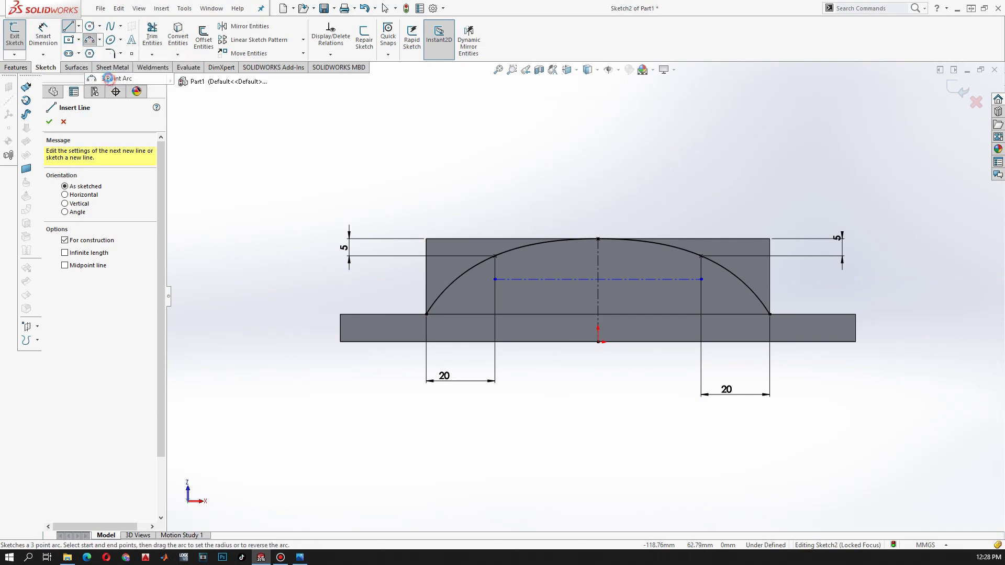
pyautogui.click(116, 78)
pyautogui.click(427, 314)
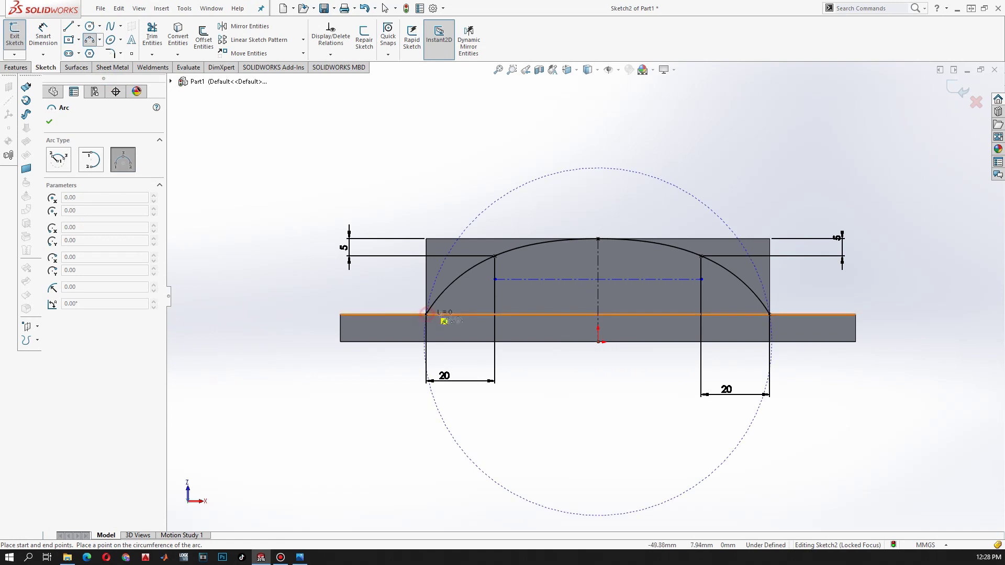
pyautogui.click(494, 279)
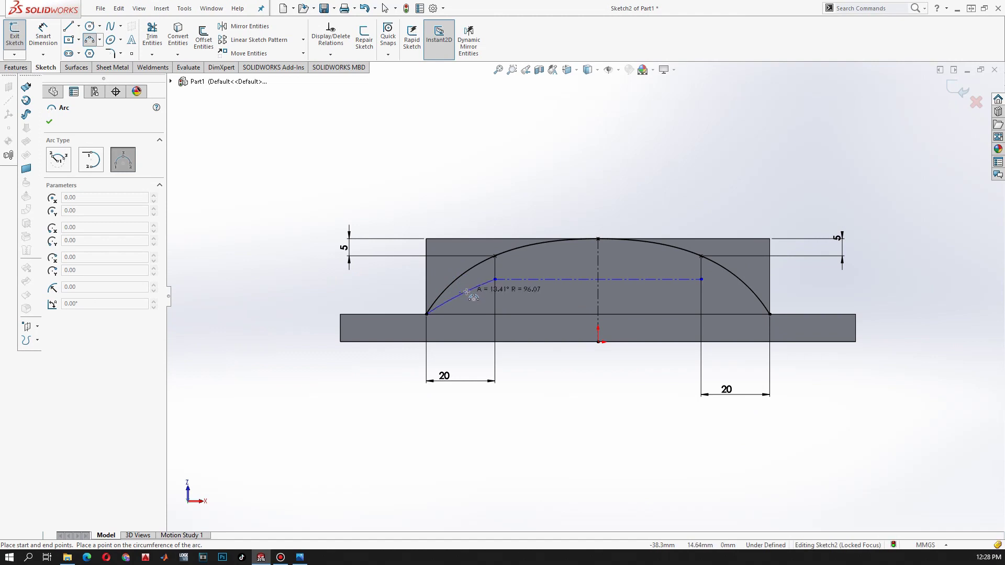
pyautogui.press('Escape')
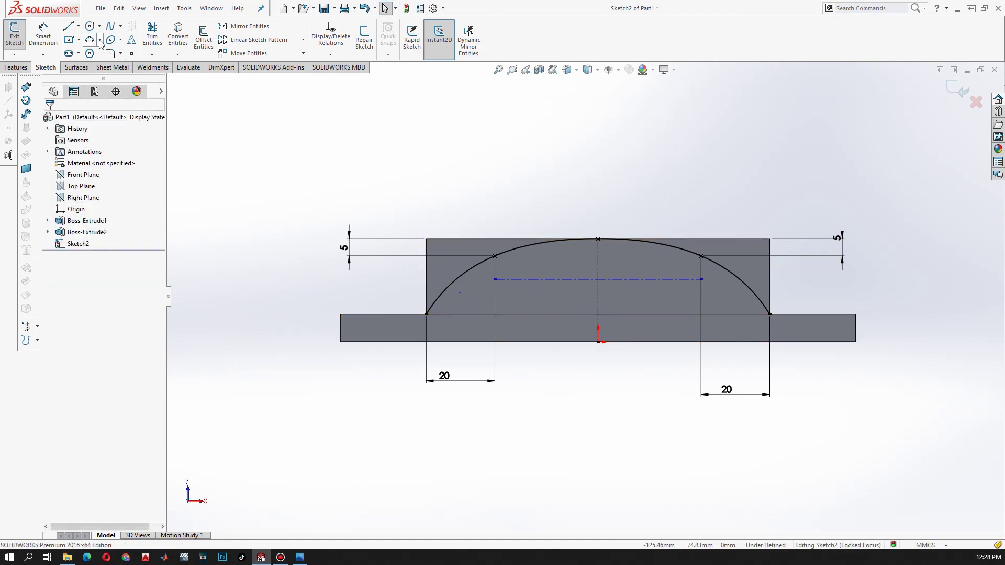
pyautogui.click(101, 41)
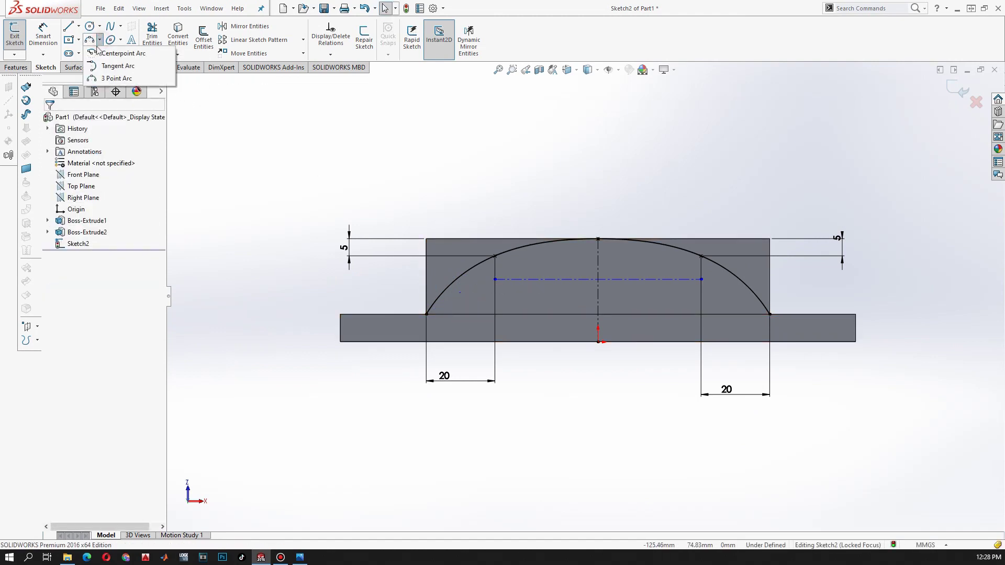
pyautogui.click(118, 78)
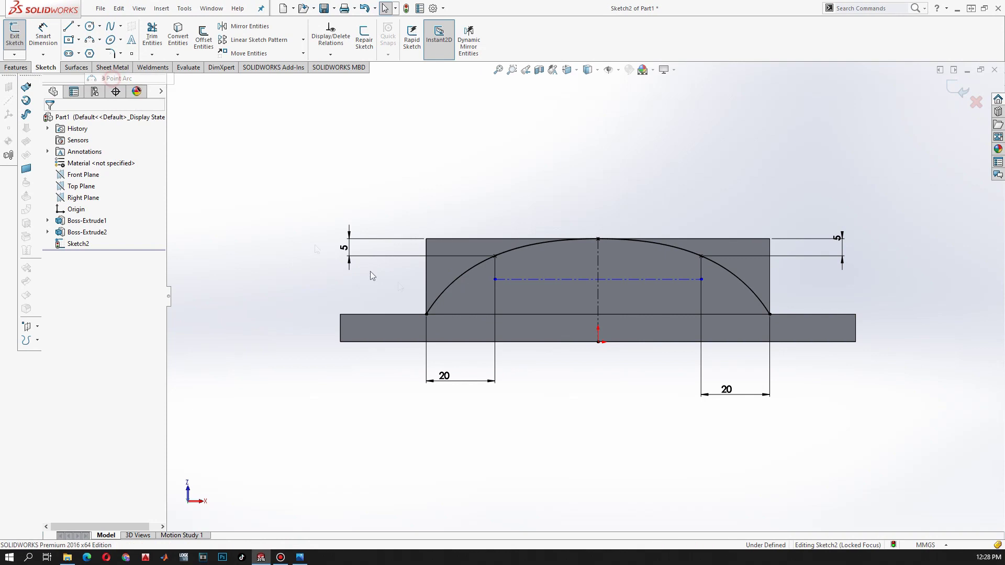
pyautogui.click(455, 315)
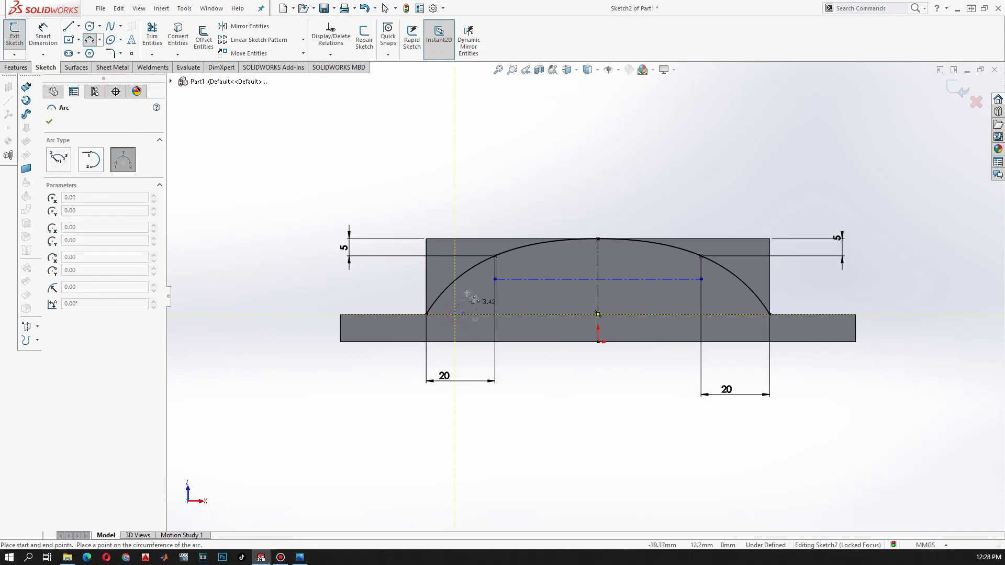
pyautogui.click(495, 279)
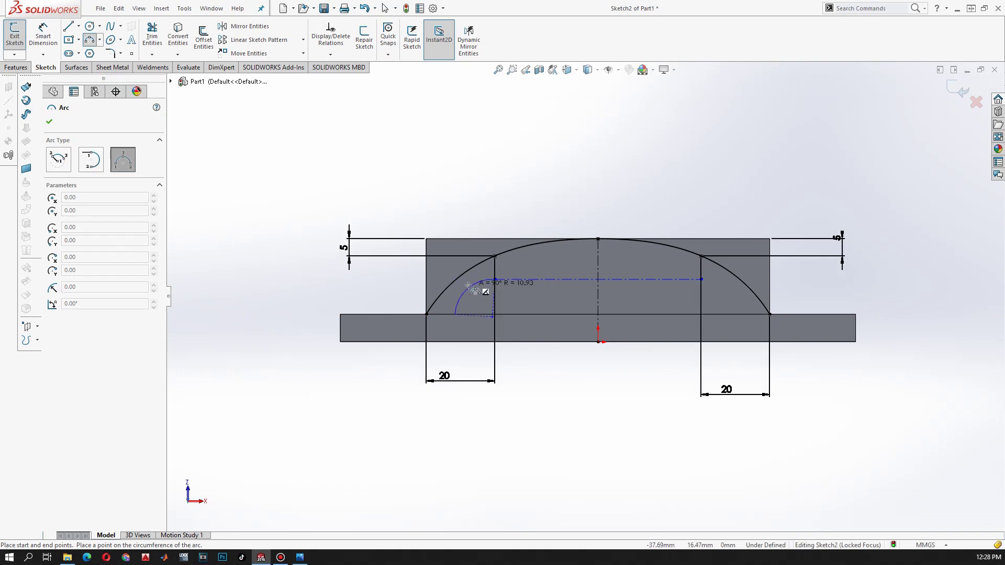
pyautogui.click(471, 287)
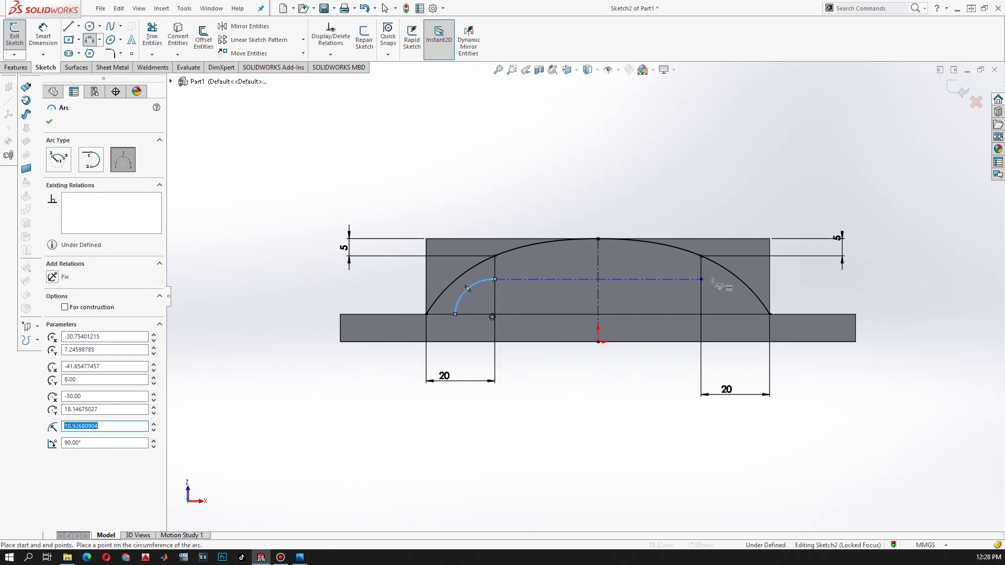
# Add two upward-bulging arcs along the construction line, ending at the vertical centreline.
pyautogui.click(493, 279)
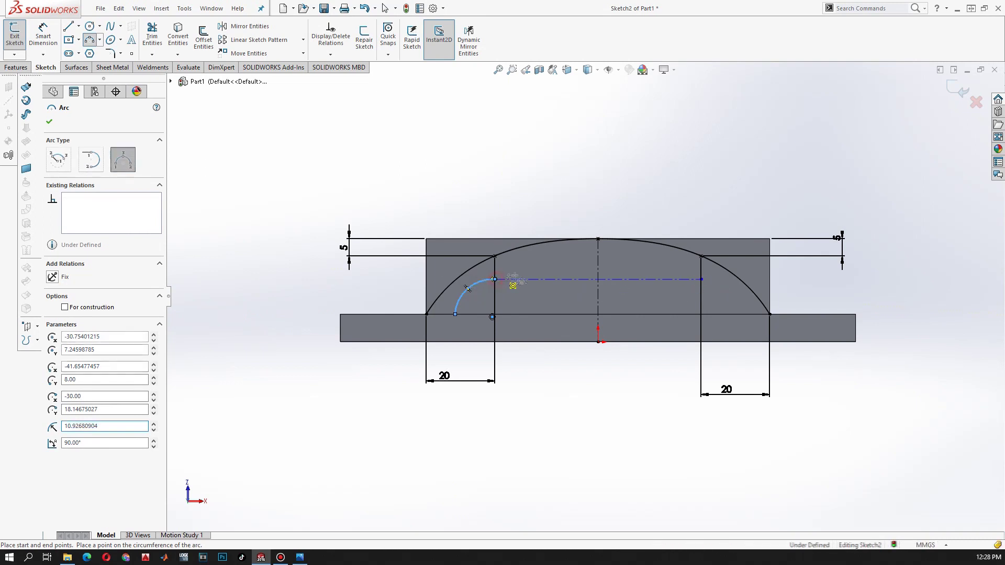
pyautogui.click(548, 279)
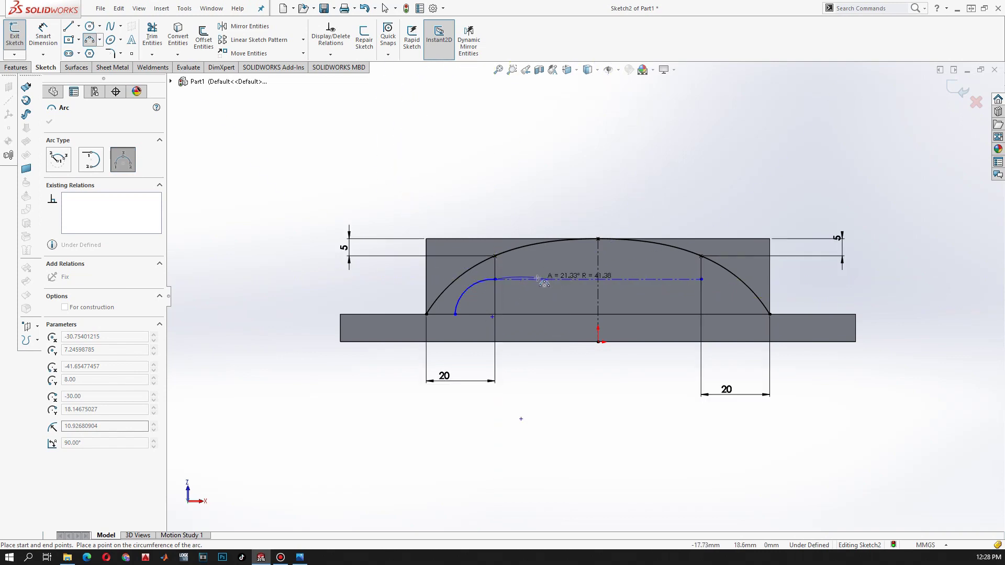
pyautogui.click(537, 273)
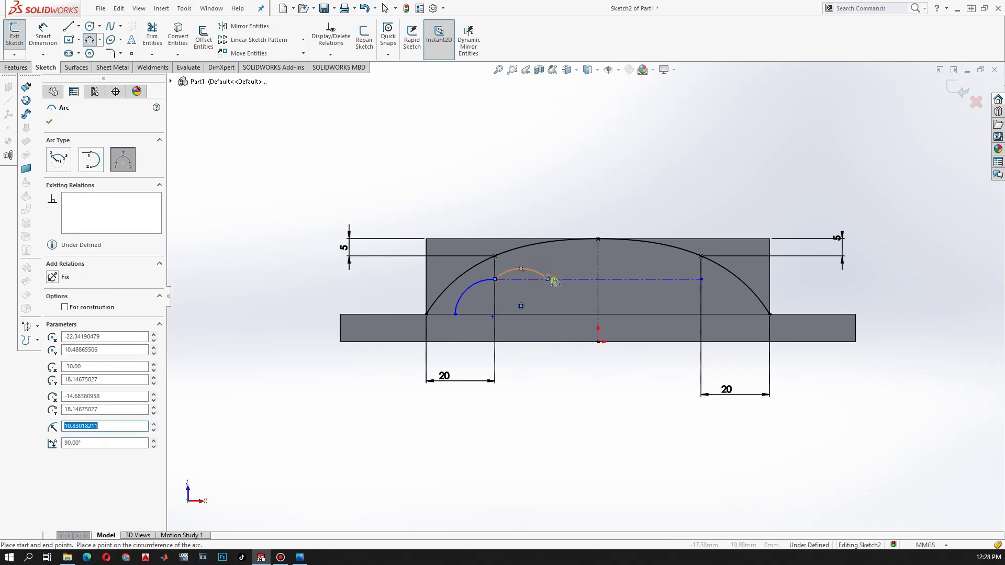
pyautogui.click(548, 280)
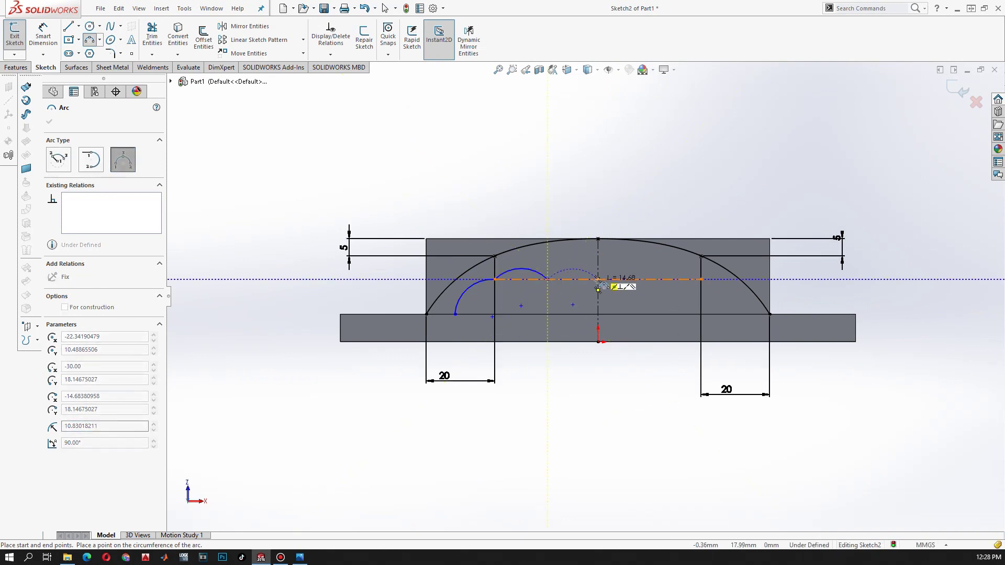
pyautogui.click(597, 279)
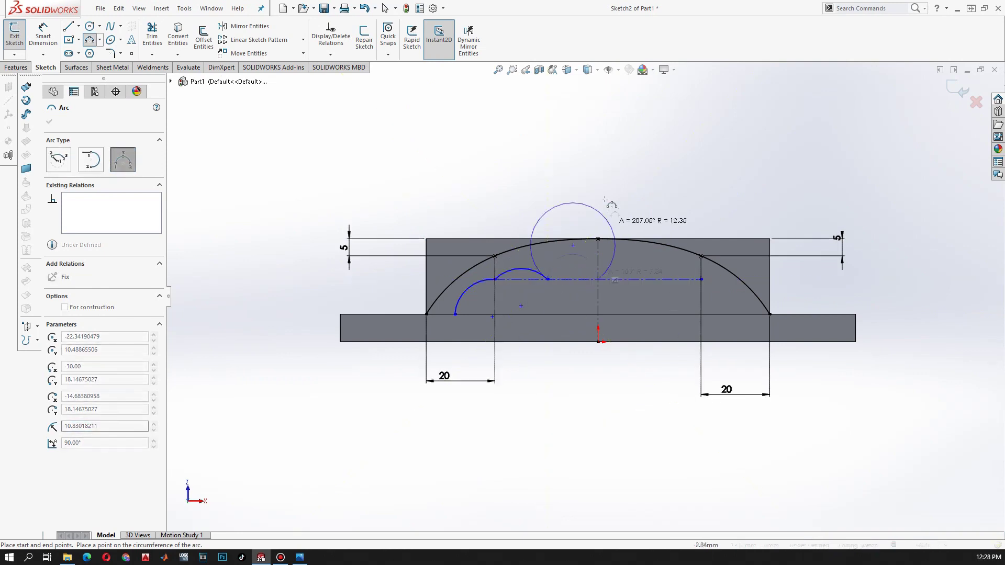
pyautogui.click(581, 269)
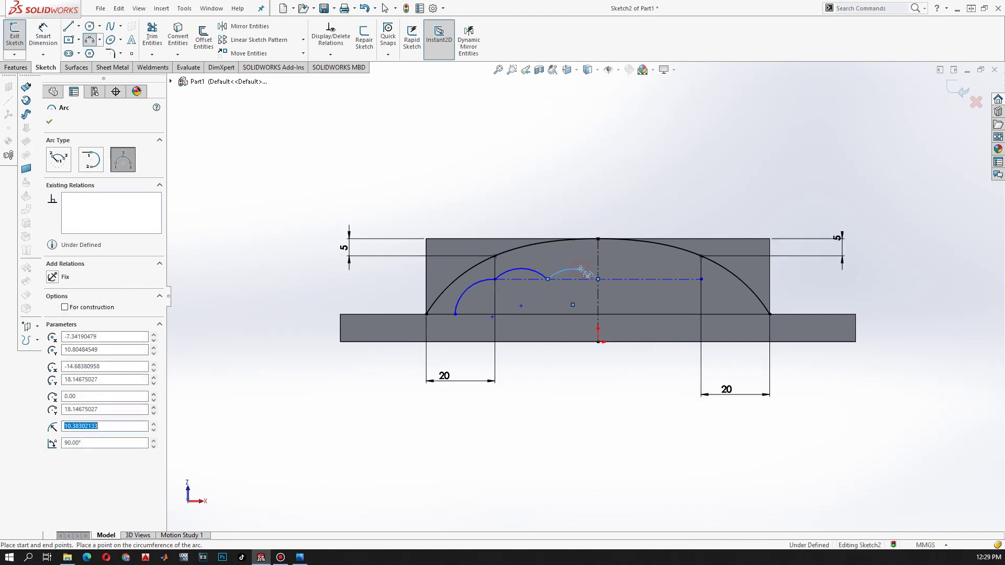
pyautogui.click(51, 123)
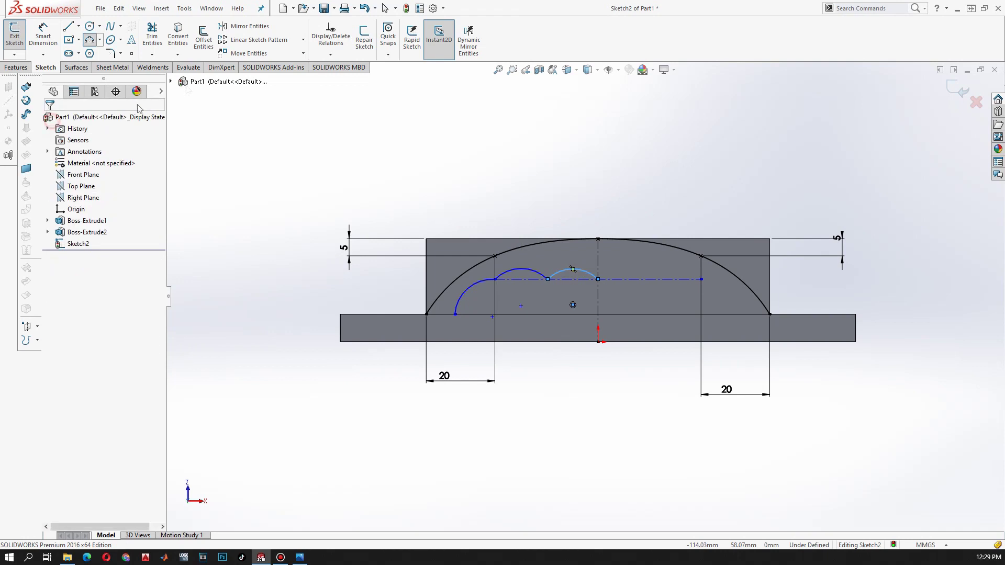
# Mirror the three left arcs about the vertical centreline onto the right side.
pyautogui.click(292, 27)
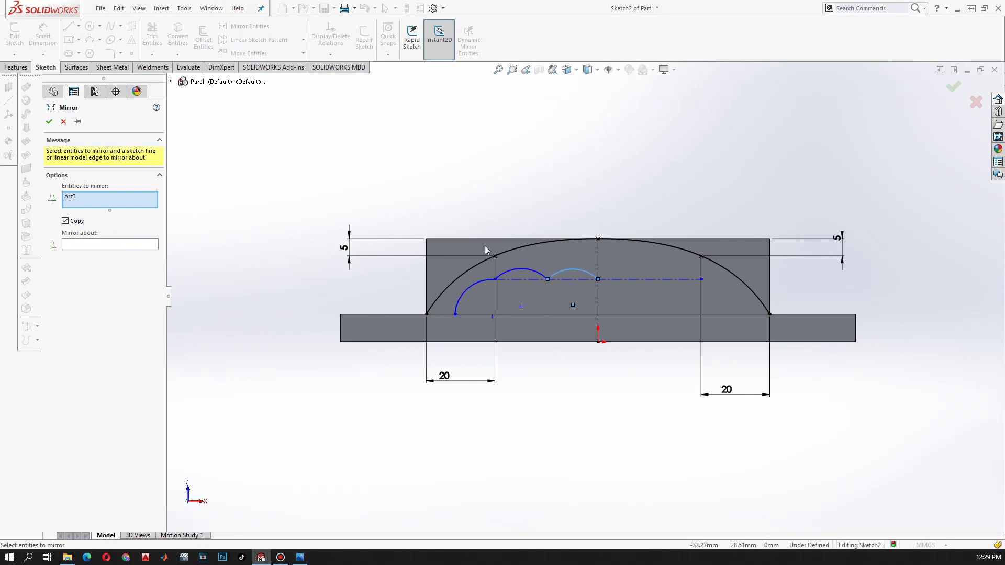
pyautogui.click(521, 269)
pyautogui.click(468, 293)
pyautogui.click(102, 261)
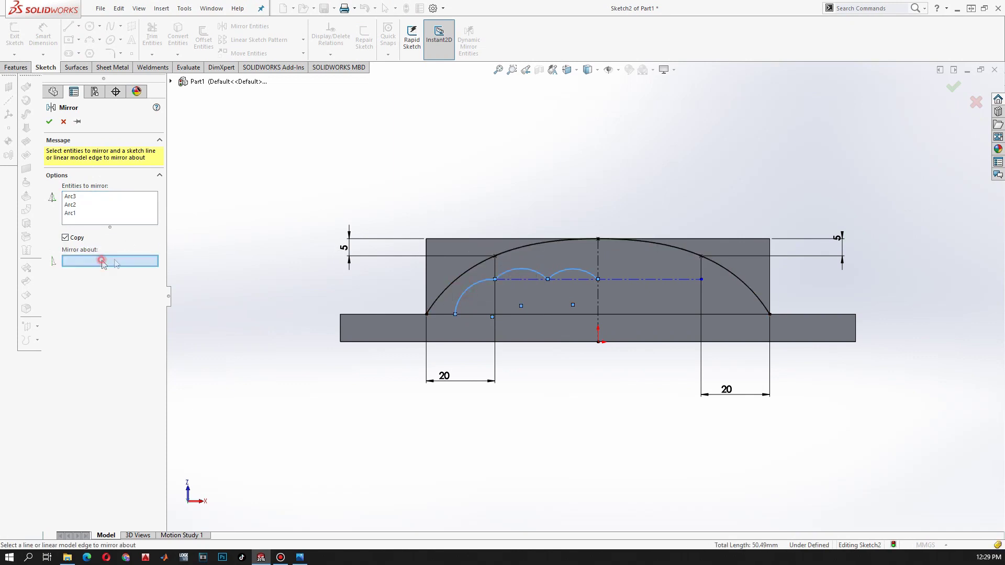
pyautogui.click(599, 296)
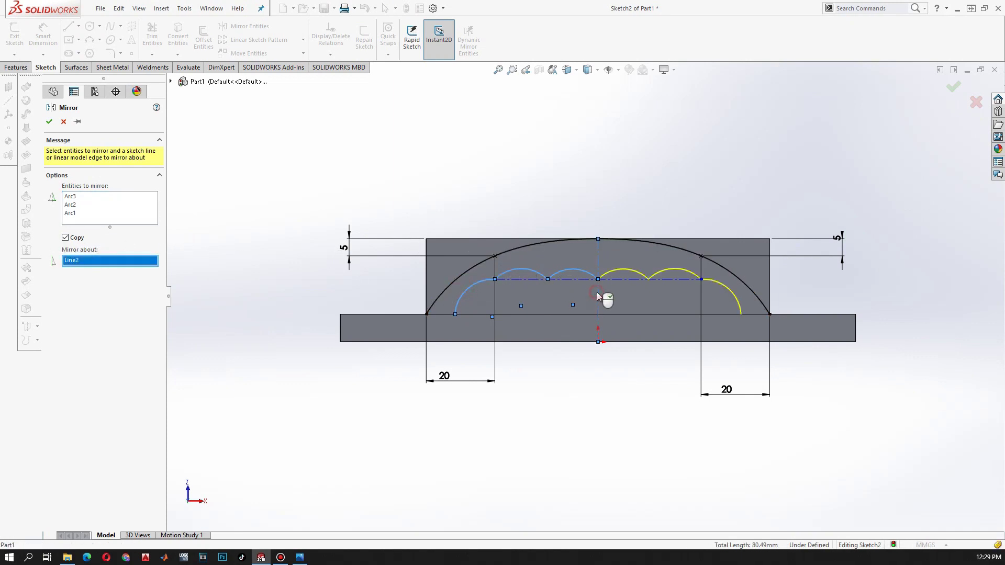
pyautogui.click(48, 122)
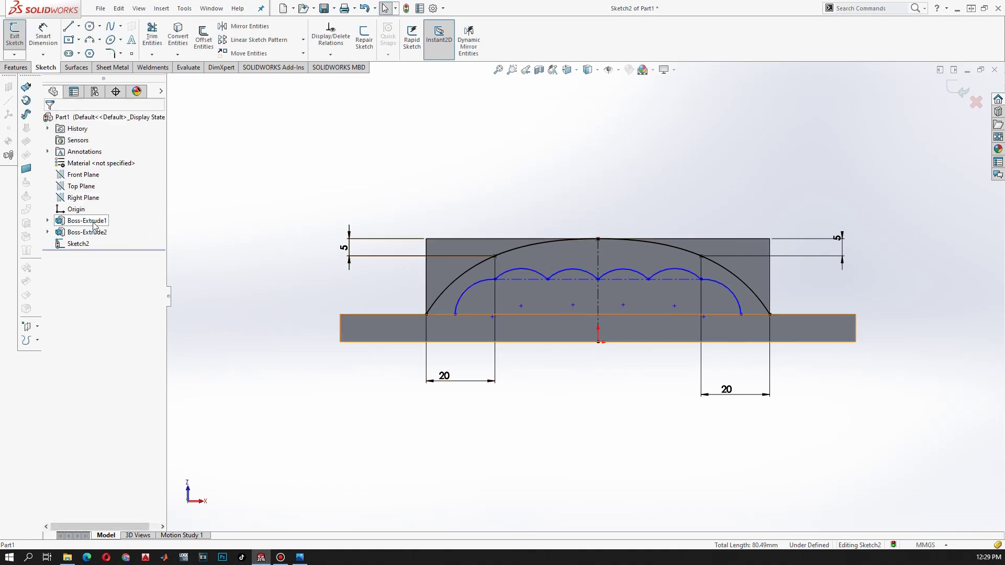
pyautogui.click(20, 70)
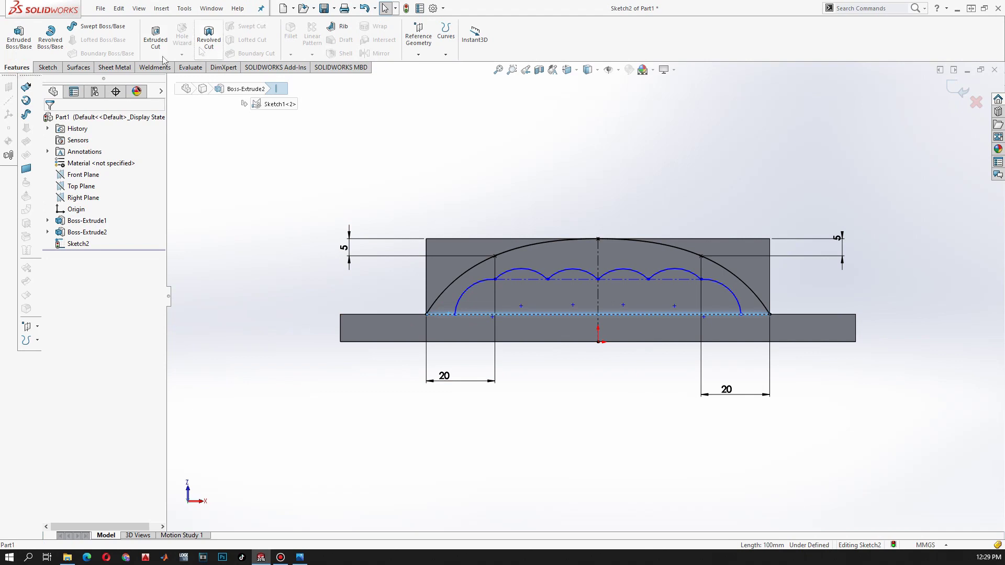
# Cancel Trim Entities without changes and return to the Features commands.
pyautogui.click(47, 68)
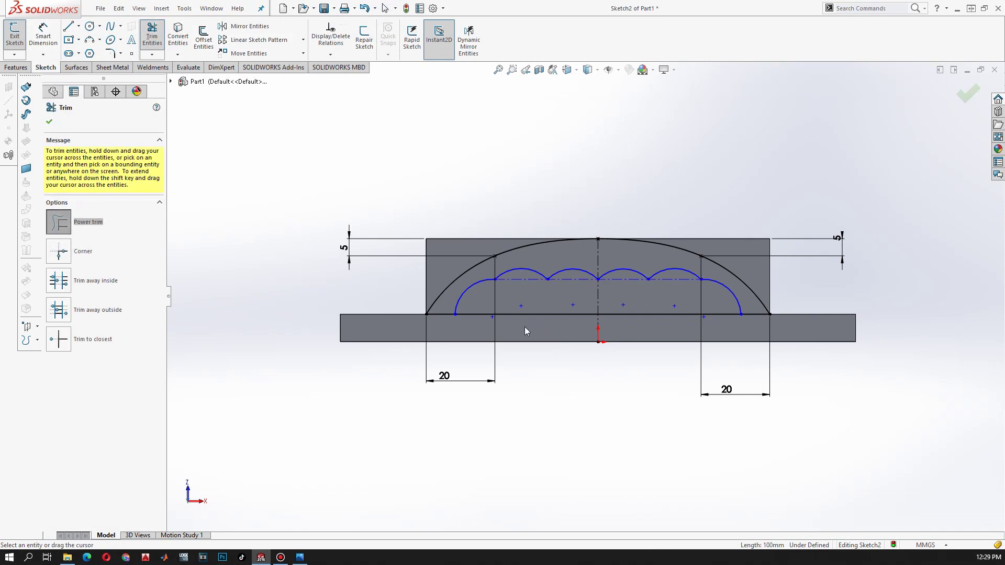
pyautogui.click(47, 123)
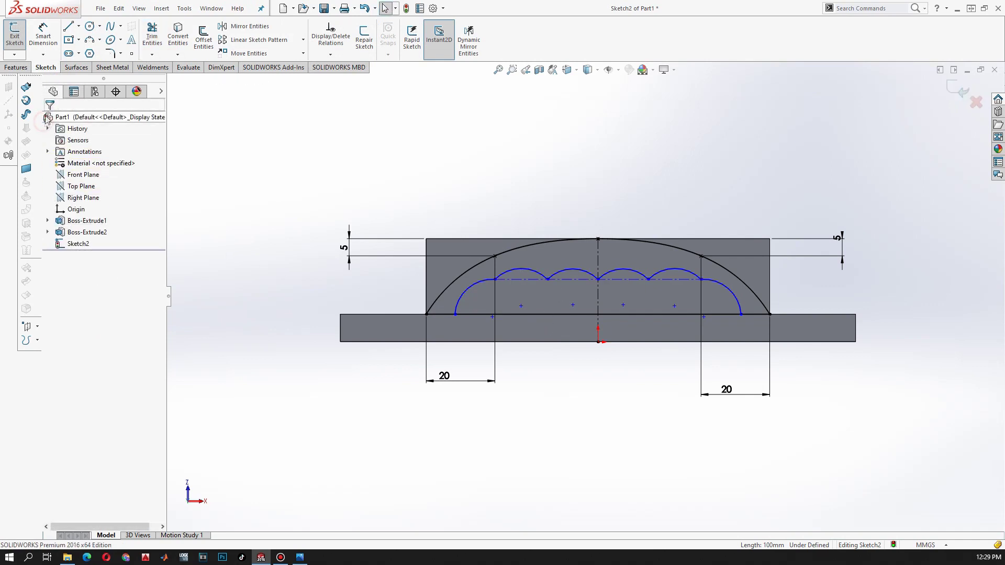
pyautogui.click(11, 69)
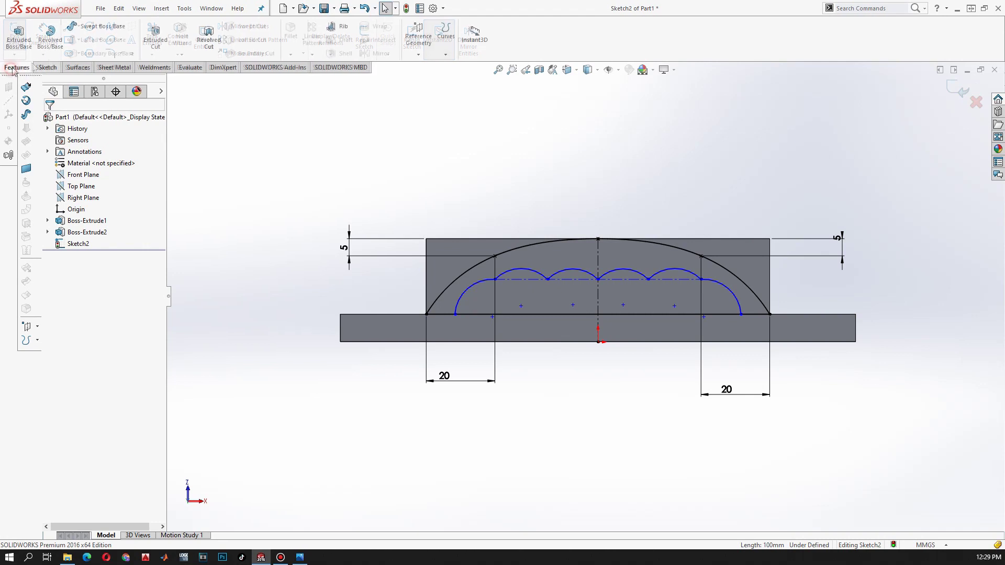
# Cut the scalloped region and both upper corner regions Through All to form the handle.
pyautogui.click(152, 37)
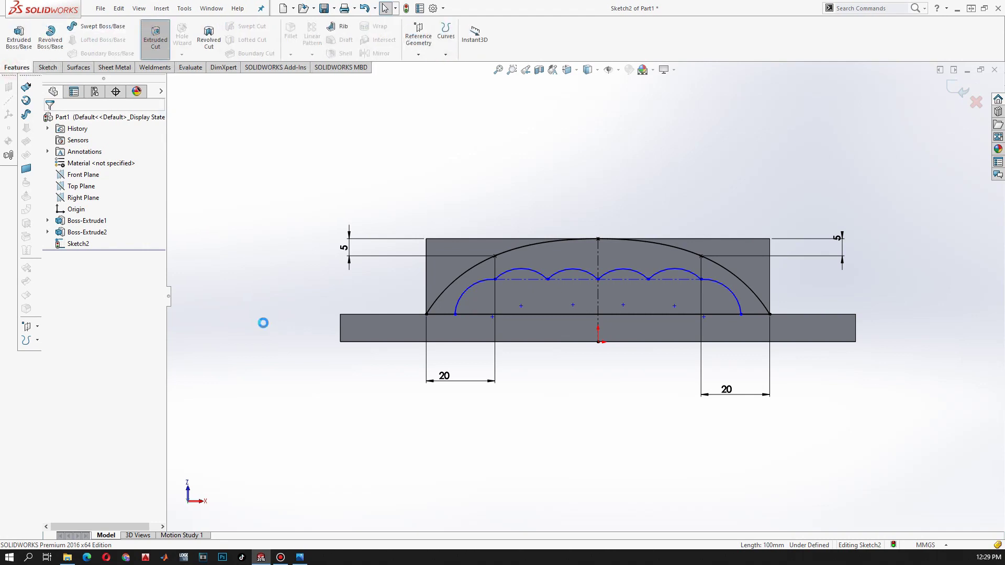
pyautogui.click(530, 295)
pyautogui.click(748, 255)
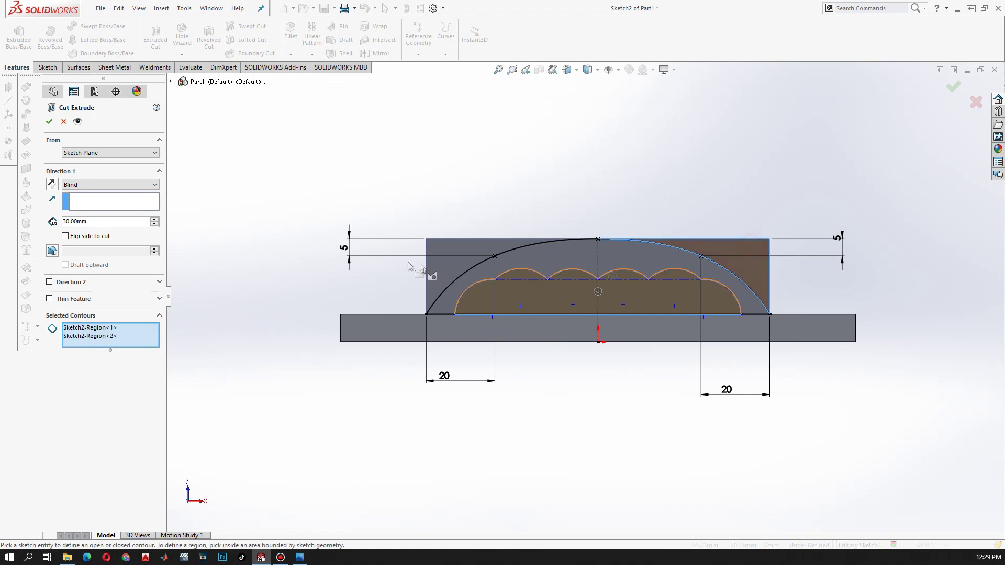
pyautogui.click(447, 257)
pyautogui.moveTo(447, 257); pyautogui.dragTo(563, 275, button='middle')
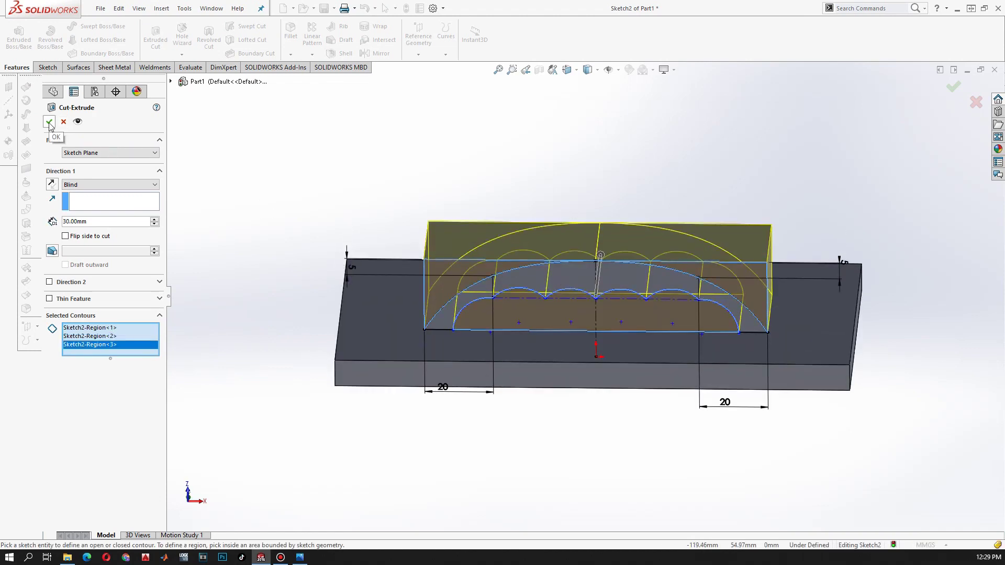
pyautogui.click(78, 187)
pyautogui.click(79, 201)
pyautogui.click(48, 123)
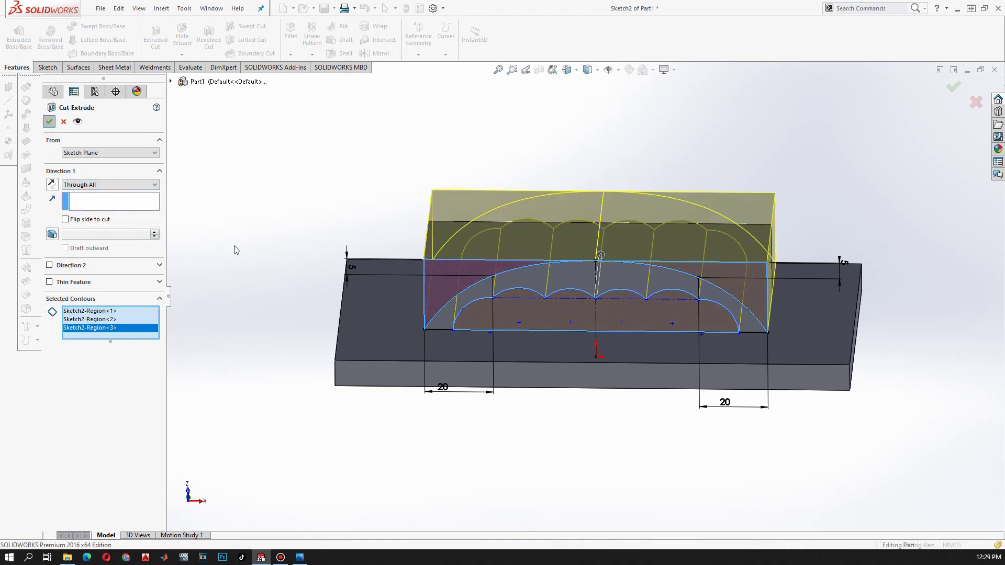
pyautogui.moveTo(315, 303)
pyautogui.mouseDown(button='middle')
pyautogui.moveTo(325, 226)
pyautogui.moveTo(325, 240)
pyautogui.mouseUp(button='middle')
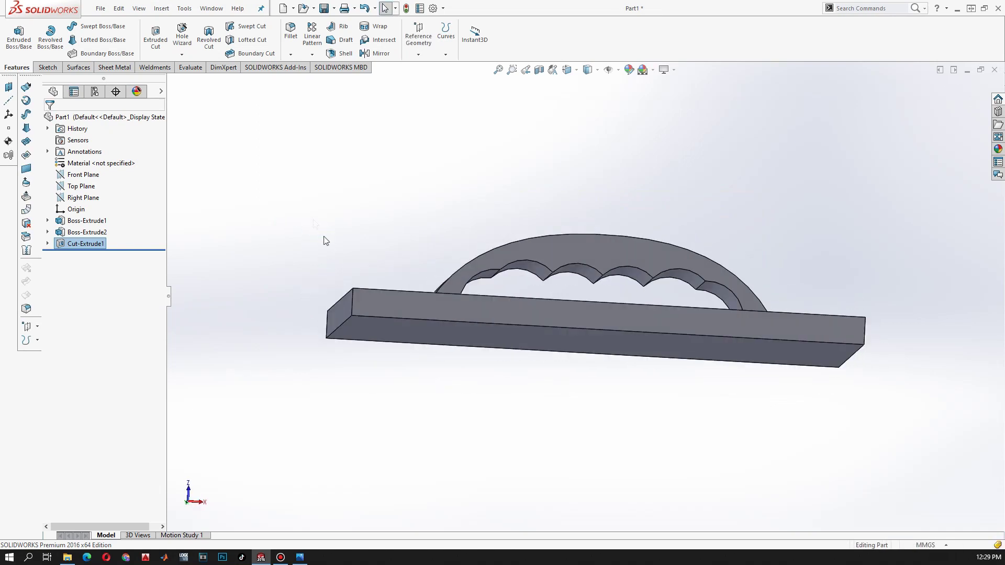
# Start a 2 mm FilletXpert fillet and select the arch's inner and scalloped faces.
pyautogui.click(289, 42)
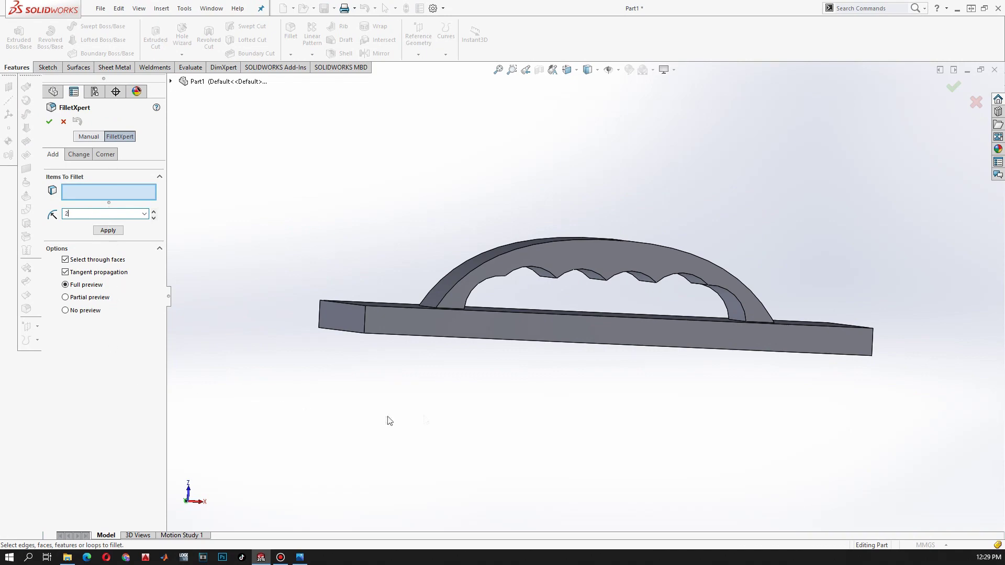
pyautogui.scroll(-3, 569, 309)
pyautogui.click(565, 224)
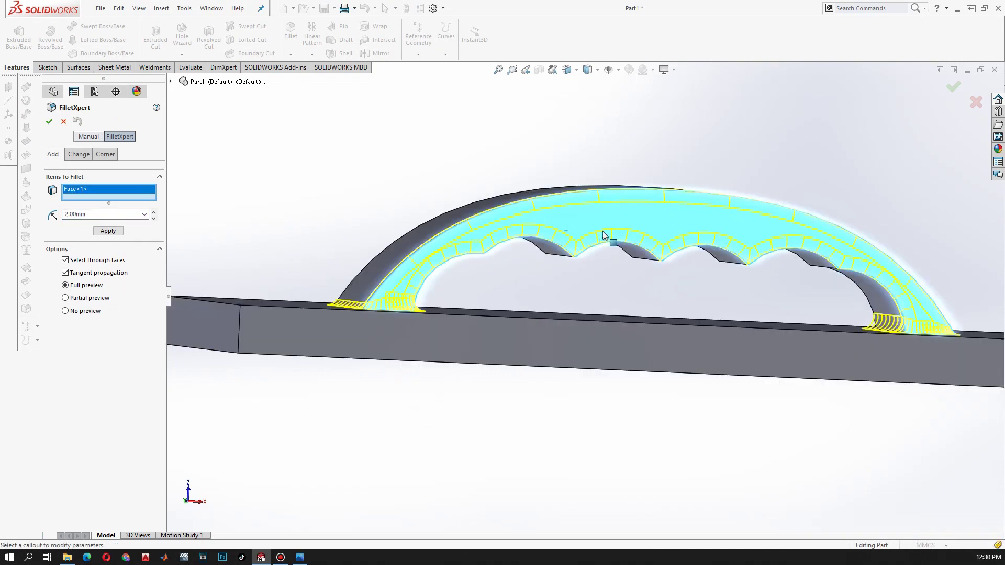
pyautogui.moveTo(585, 258); pyautogui.dragTo(487, 261, button='middle')
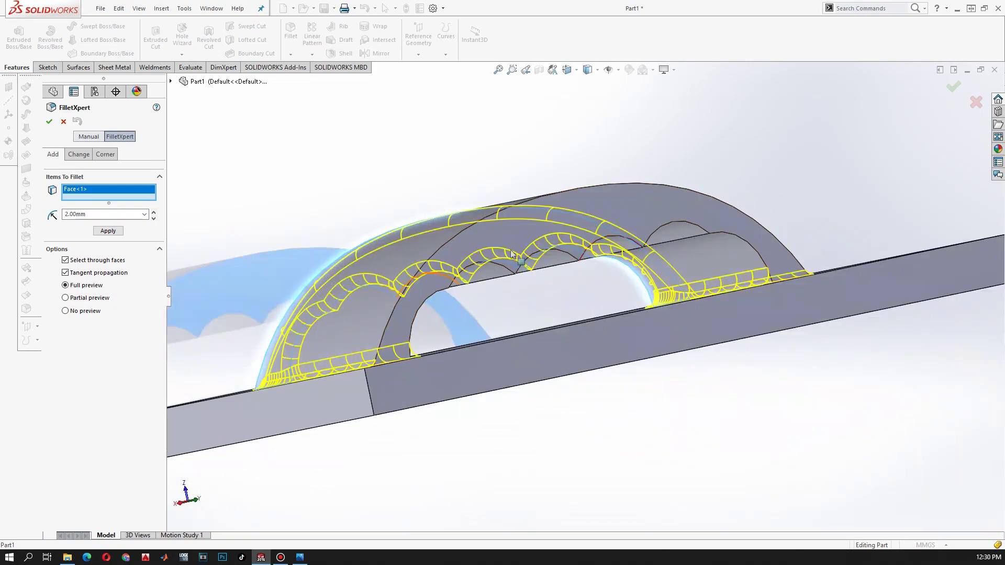
pyautogui.click(632, 215)
pyautogui.moveTo(583, 298); pyautogui.dragTo(569, 277, button='middle')
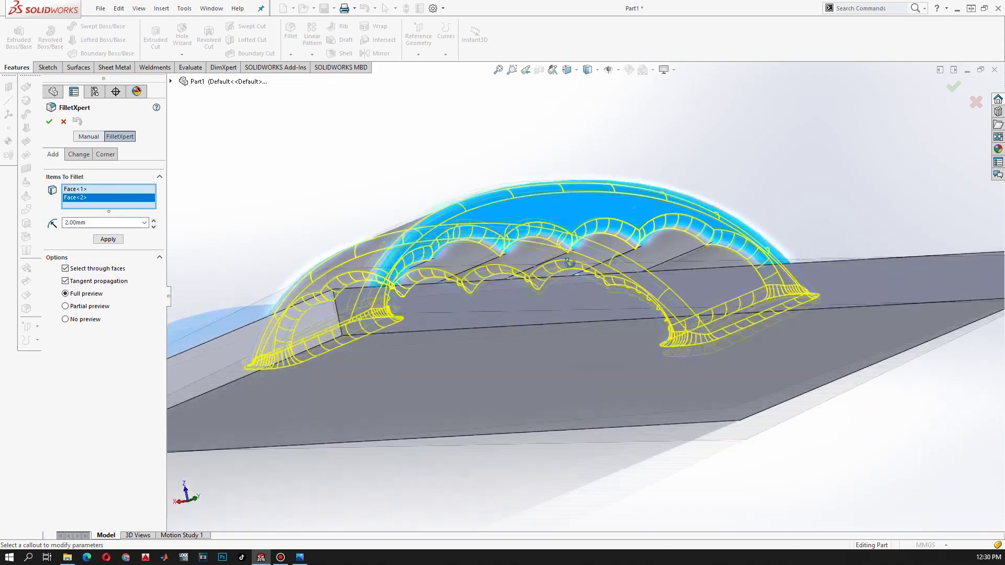
pyautogui.scroll(-3, 569, 278)
pyautogui.click(635, 233)
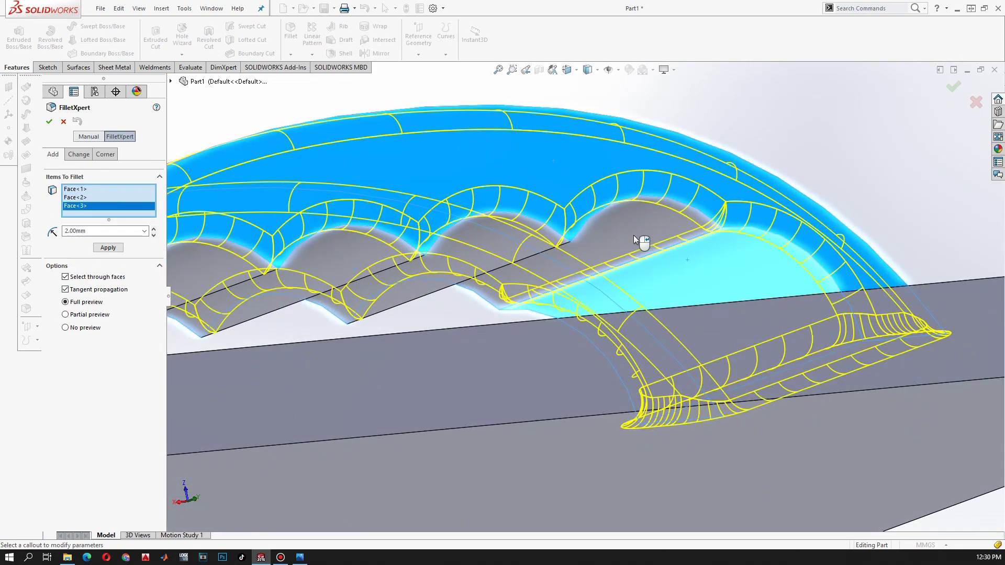
pyautogui.click(505, 251)
pyautogui.click(348, 257)
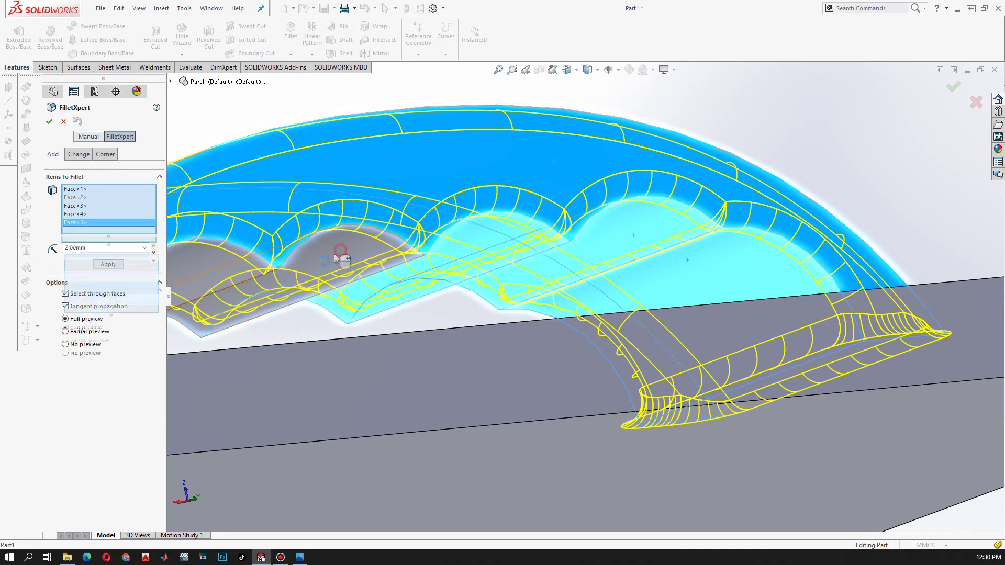
pyautogui.moveTo(335, 305); pyautogui.dragTo(236, 271, button='middle')
pyautogui.click(244, 281)
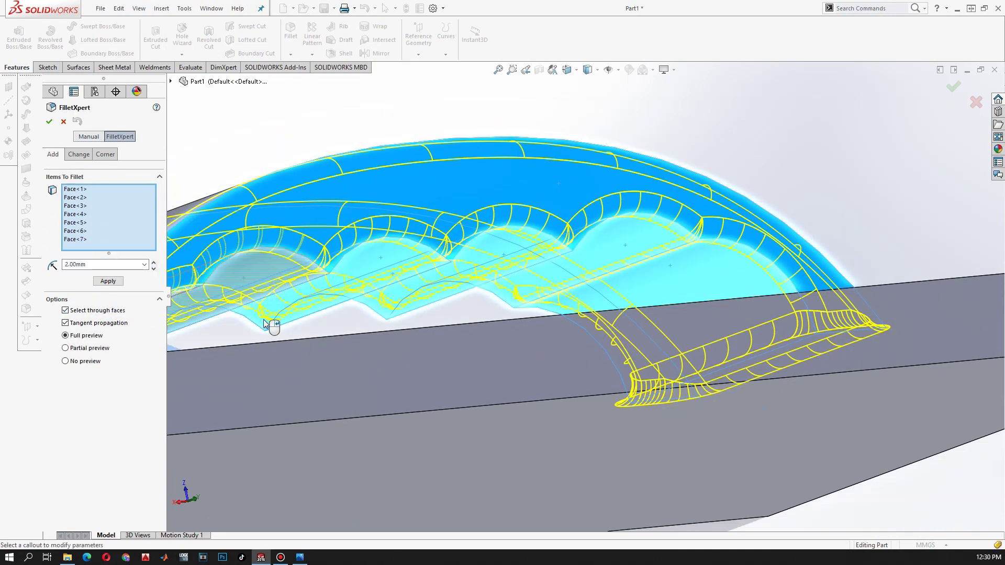
# Add the plate's front face, an edge, the right side face and another plate face.
pyautogui.scroll(5, 264, 326)
pyautogui.moveTo(472, 345)
pyautogui.mouseDown(button='middle')
pyautogui.moveTo(485, 354)
pyautogui.moveTo(552, 347)
pyautogui.moveTo(525, 366)
pyautogui.moveTo(466, 356)
pyautogui.moveTo(618, 375)
pyautogui.mouseUp(button='middle')
pyautogui.click(408, 352)
pyautogui.scroll(-3, 621, 379)
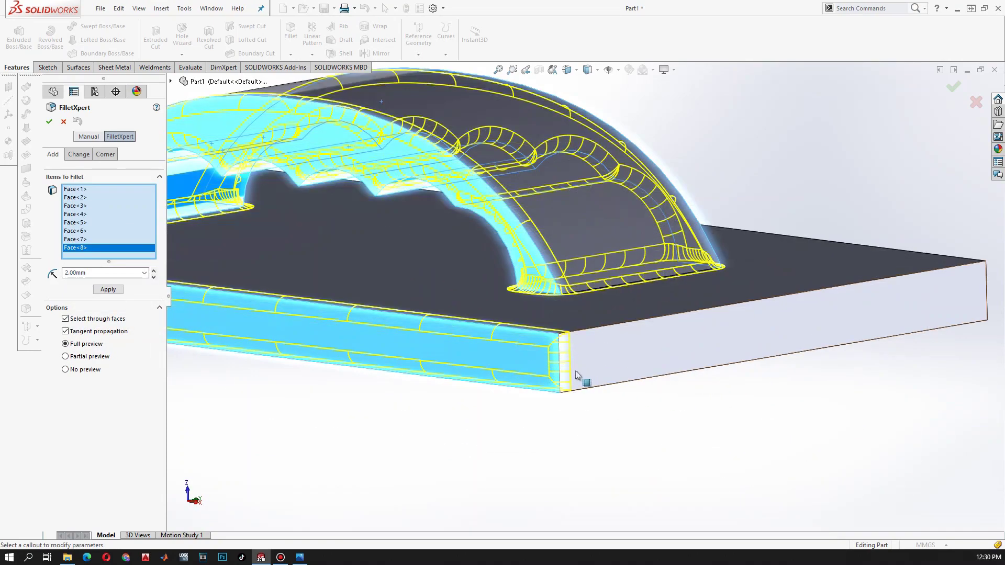
pyautogui.click(581, 330)
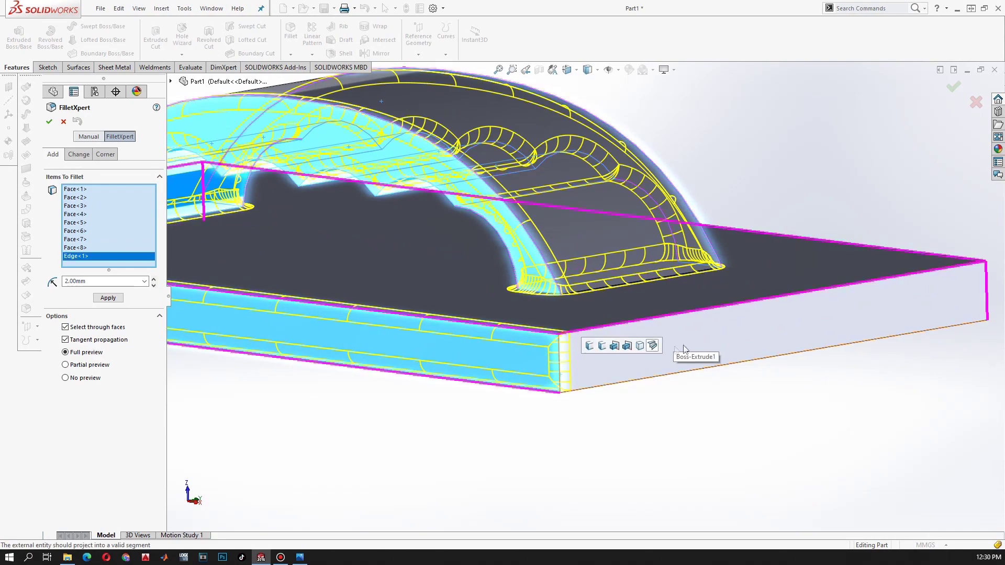
pyautogui.click(625, 356)
pyautogui.moveTo(625, 356)
pyautogui.mouseDown(button='middle')
pyautogui.moveTo(539, 366)
pyautogui.moveTo(857, 352)
pyautogui.moveTo(804, 260)
pyautogui.mouseUp(button='middle')
pyautogui.click(804, 260)
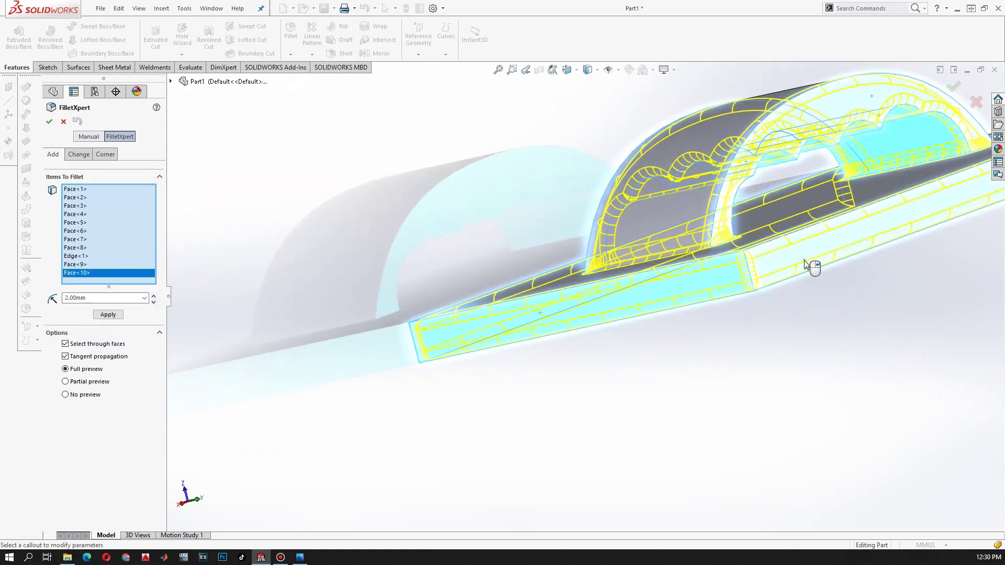
# Add the plate's remaining side face and apply the 2 mm fillets.
pyautogui.scroll(-2, 796, 273)
pyautogui.scroll(2, 788, 278)
pyautogui.scroll(-2, 780, 288)
pyautogui.moveTo(769, 301); pyautogui.dragTo(773, 322, button='middle')
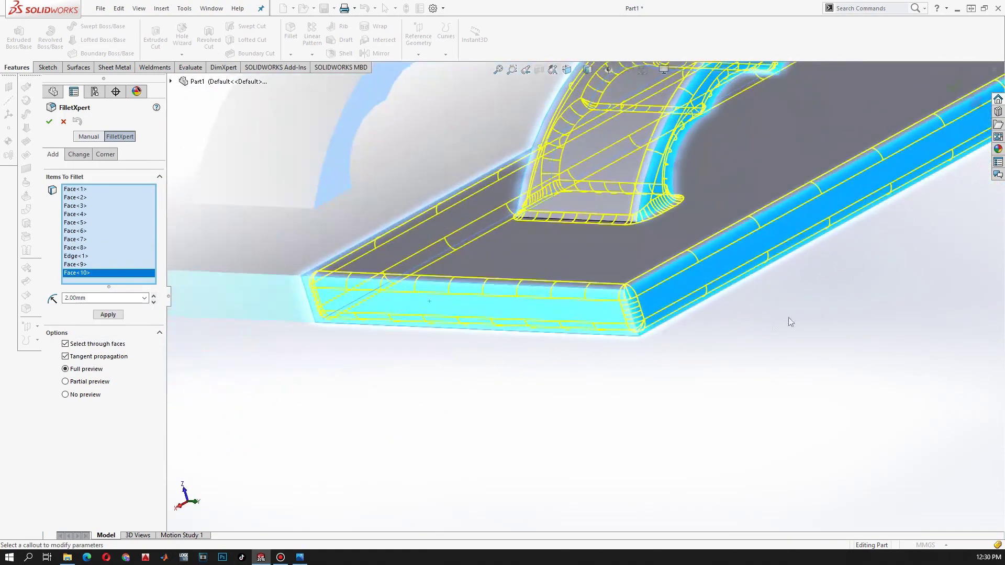
pyautogui.scroll(3, 772, 322)
pyautogui.scroll(2, 873, 287)
pyautogui.moveTo(824, 276); pyautogui.dragTo(760, 333, button='middle')
pyautogui.scroll(-3, 636, 221)
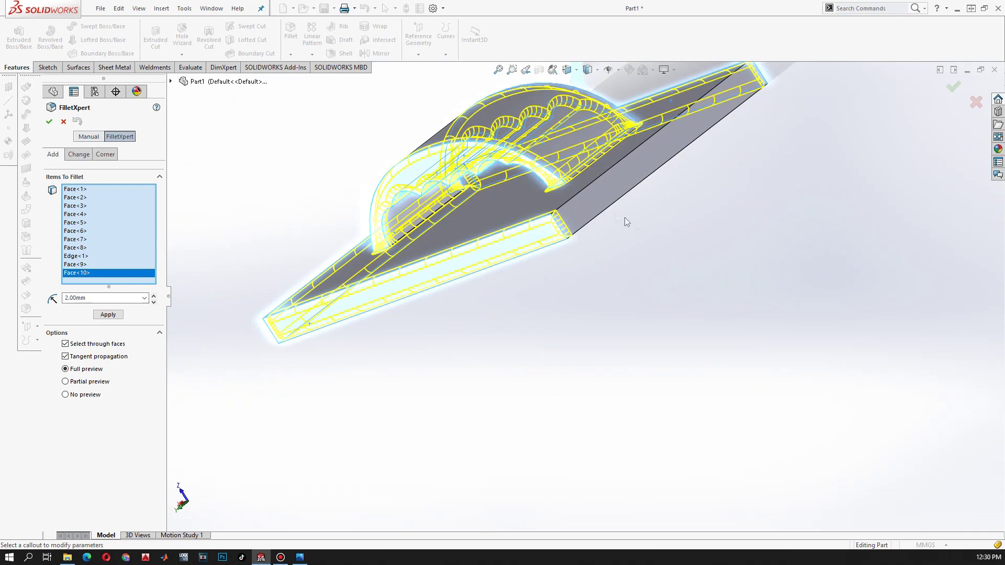
pyautogui.click(605, 204)
pyautogui.scroll(3, 610, 251)
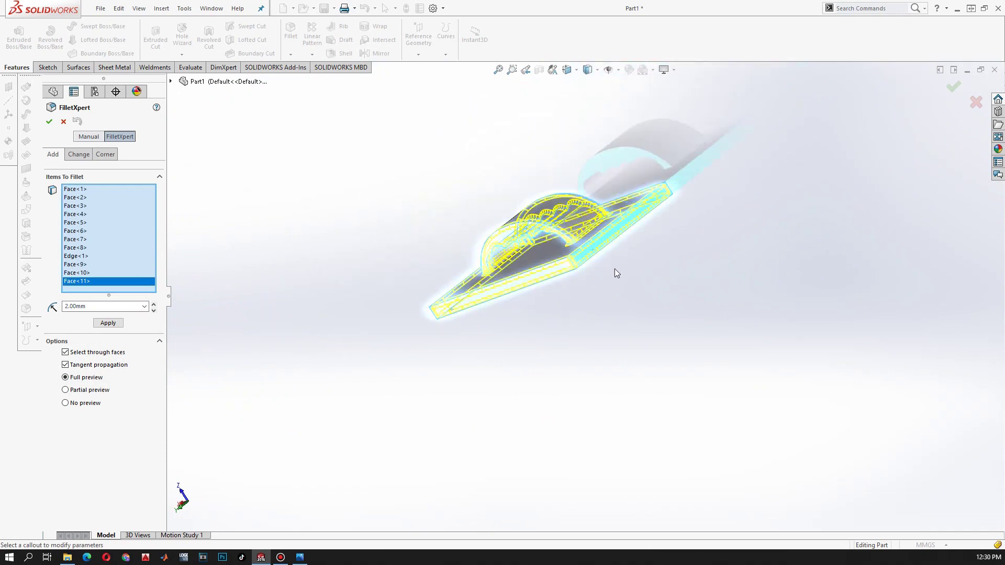
pyautogui.scroll(-2, 608, 272)
pyautogui.click(110, 324)
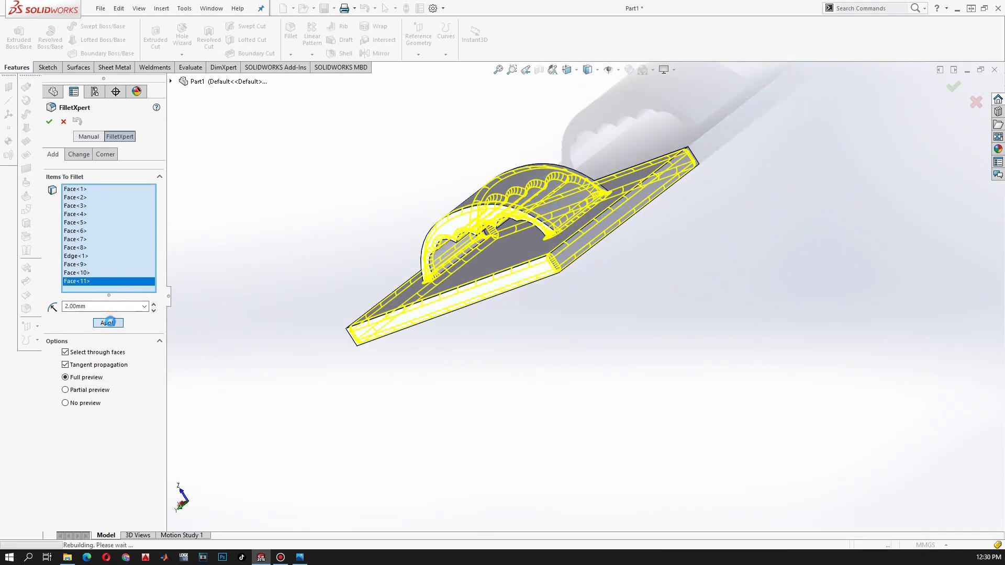
pyautogui.click(49, 122)
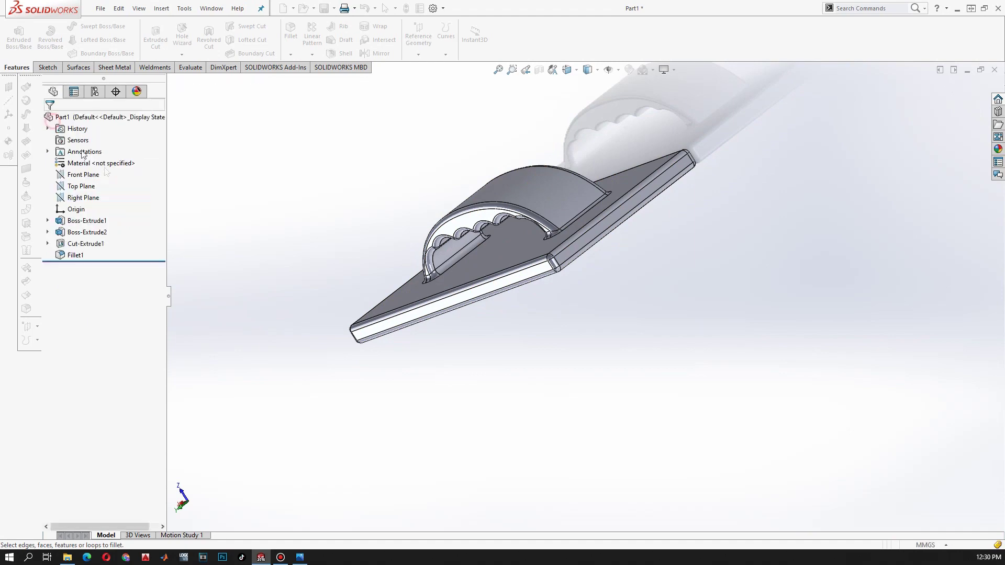
# Start a sketch on the plate's flat back face and view it head-on.
pyautogui.moveTo(511, 299)
pyautogui.mouseDown(button='middle')
pyautogui.moveTo(498, 204)
pyautogui.moveTo(507, 221)
pyautogui.mouseUp(button='middle')
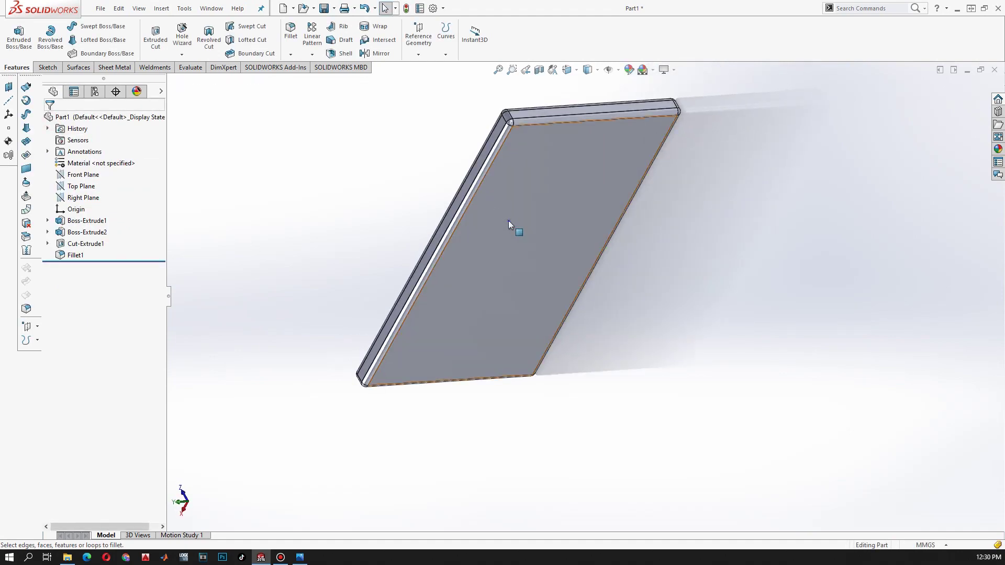
pyautogui.rightClick(507, 221)
pyautogui.click(530, 207)
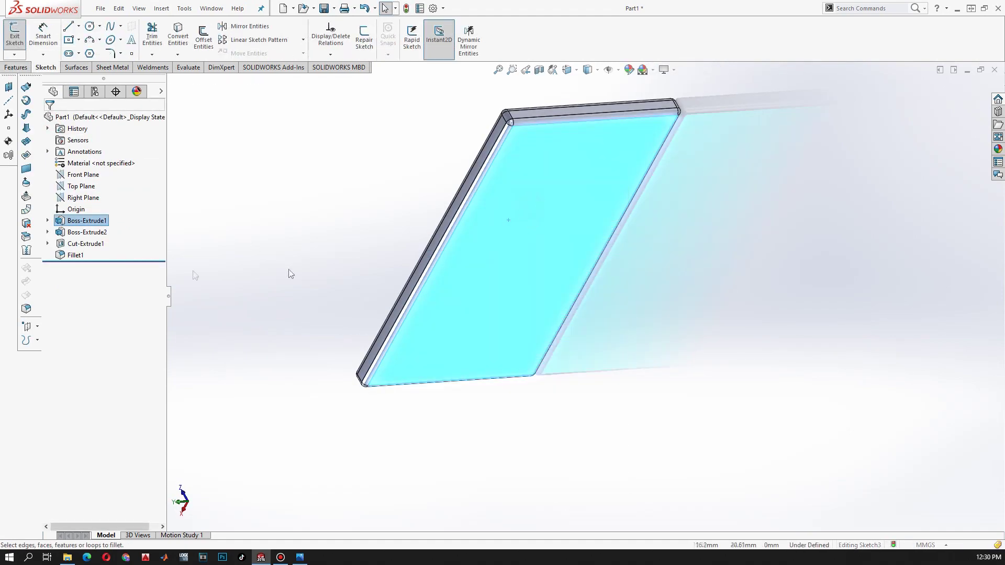
pyautogui.rightClick(74, 267)
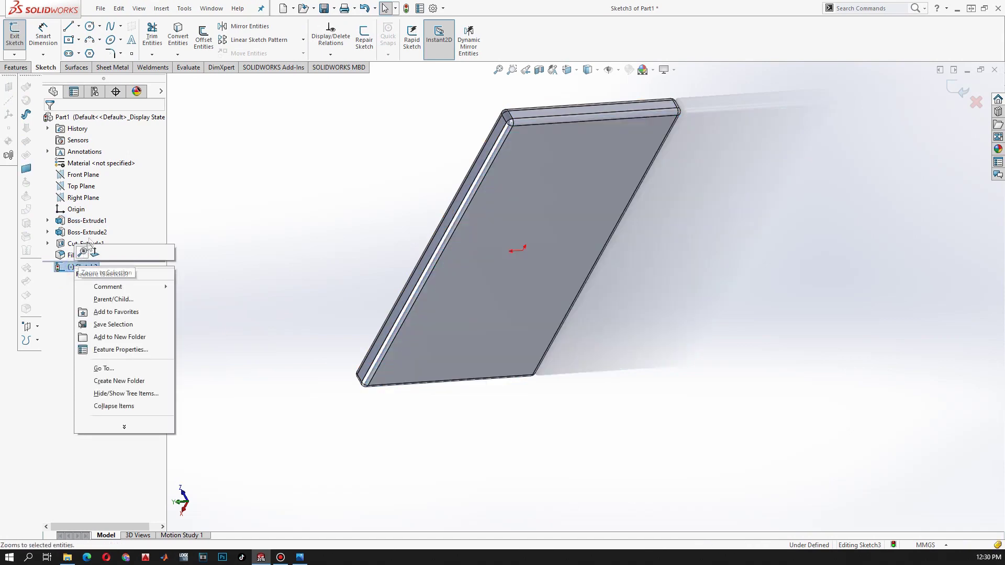
pyautogui.click(95, 253)
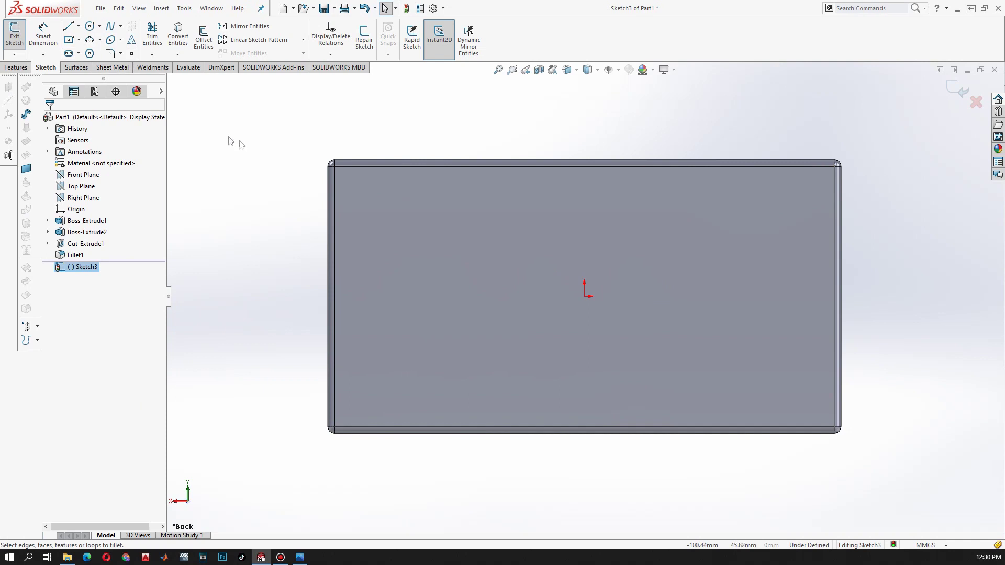
# Draw a center rectangle centred on the origin.
pyautogui.click(65, 43)
pyautogui.moveTo(584, 296); pyautogui.dragTo(825, 409)
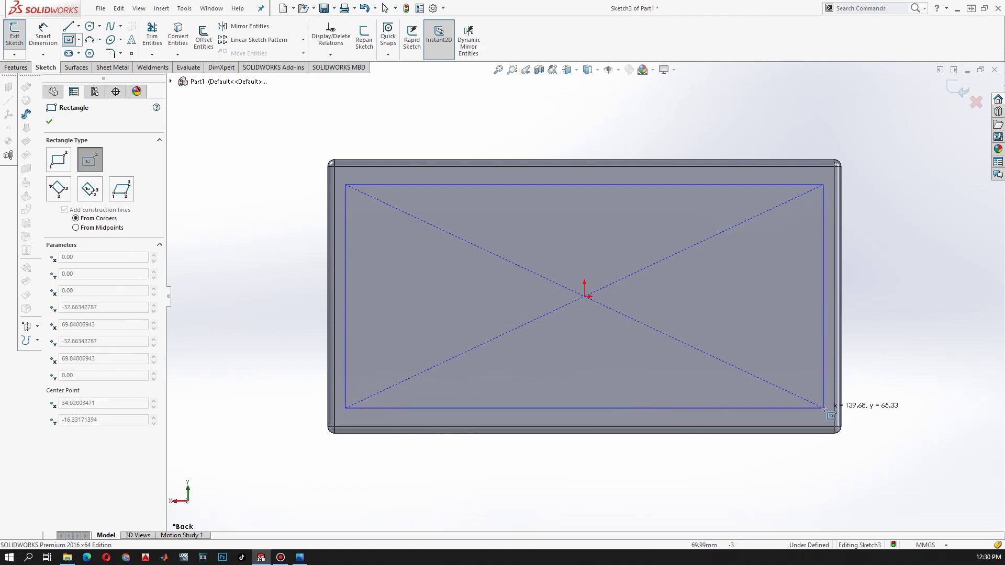
pyautogui.click(825, 409)
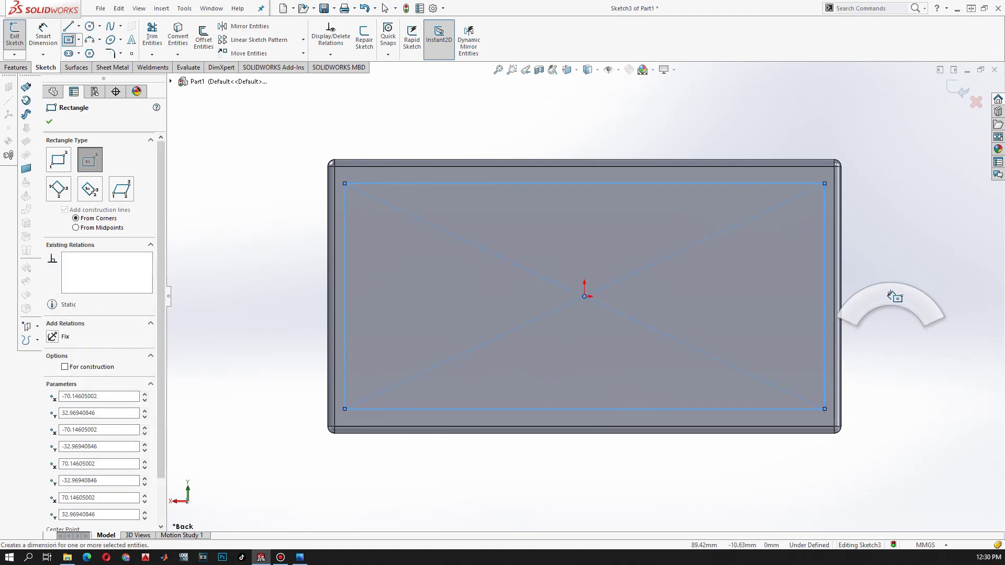
pyautogui.press('Escape')
# Dimension the rectangle to 145 wide and 75 high, fully defining it.
pyautogui.click(725, 183)
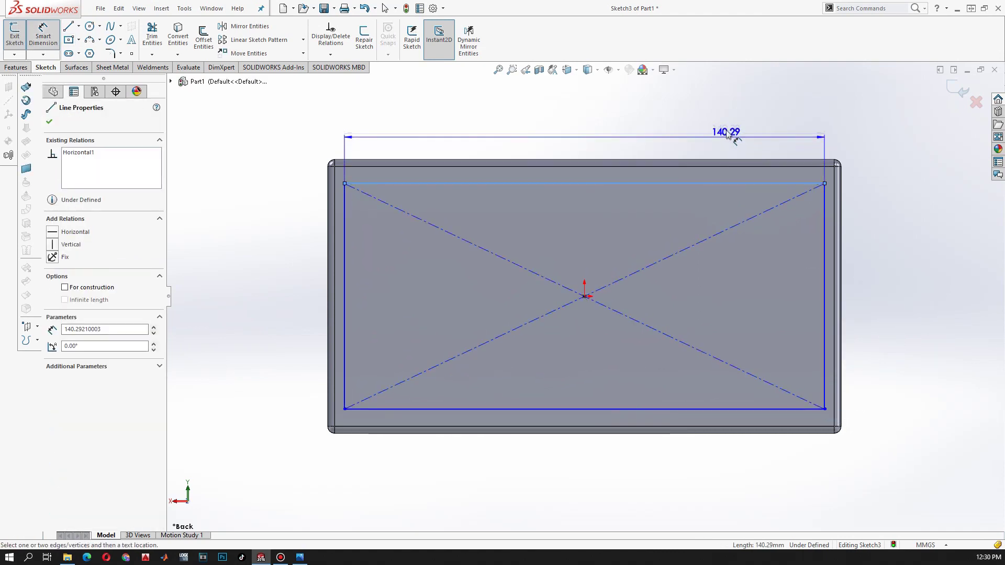
pyautogui.click(726, 127)
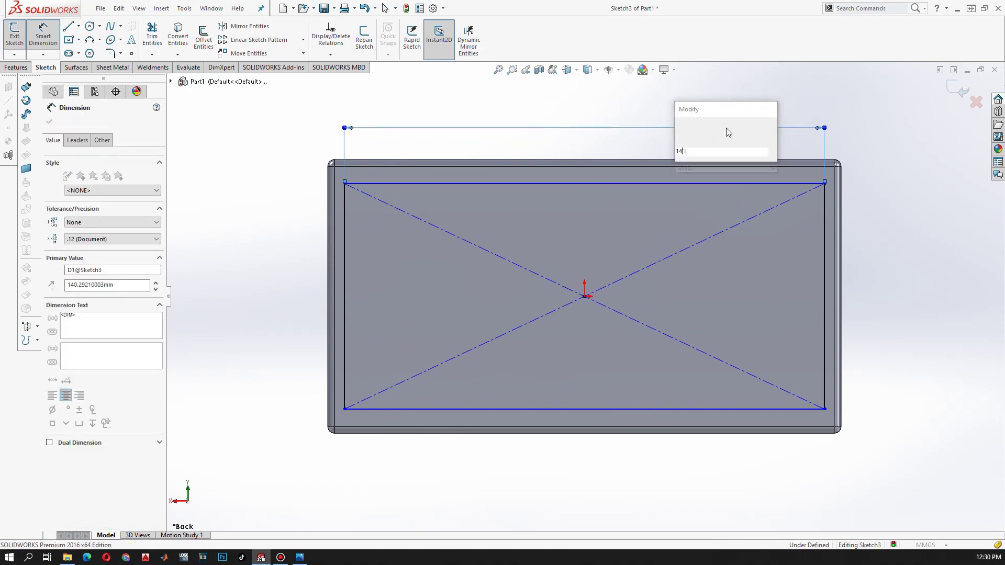
pyautogui.write('145')
pyautogui.press('Return')
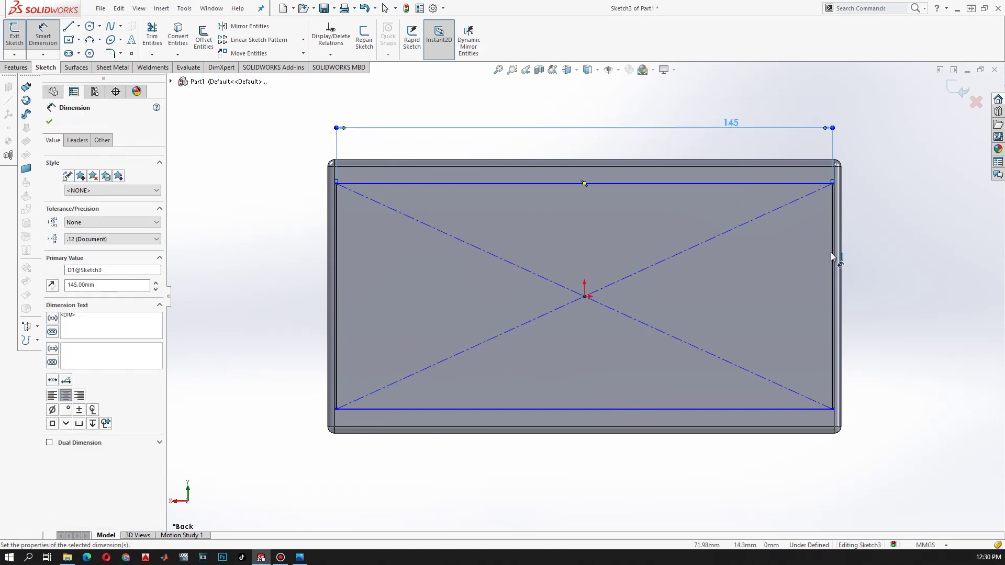
pyautogui.click(833, 257)
pyautogui.click(927, 273)
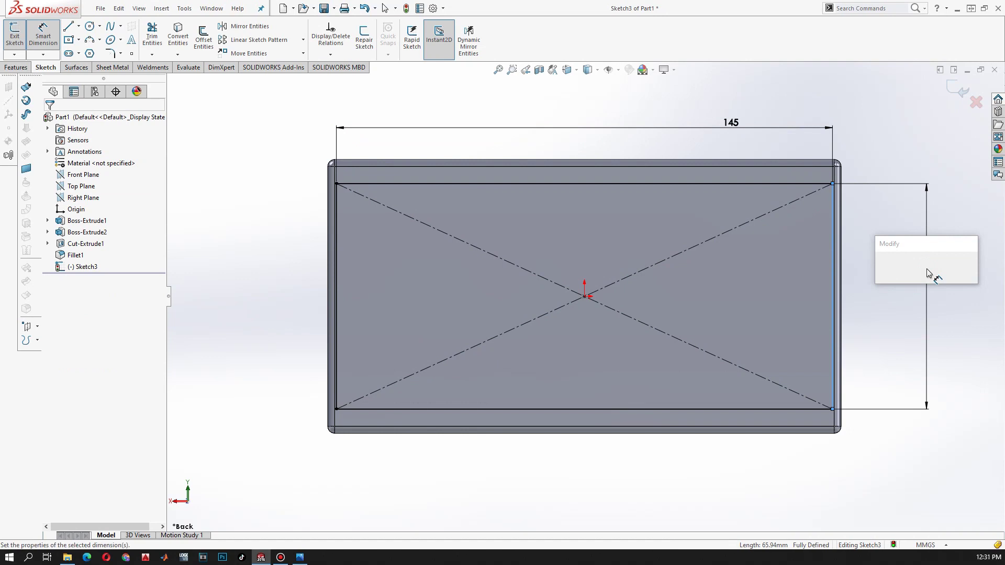
pyautogui.write('75')
pyautogui.press('Return')
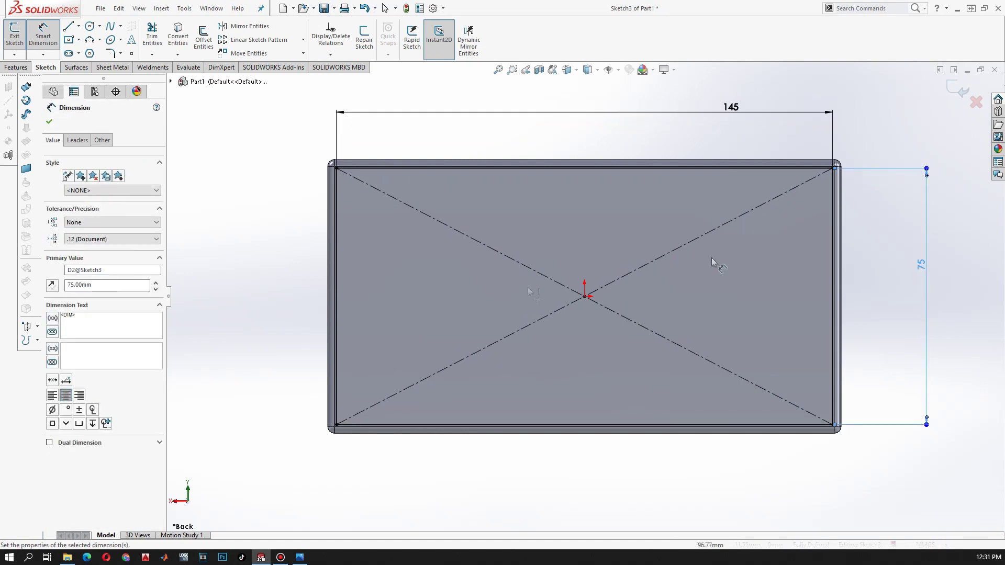
pyautogui.click(49, 121)
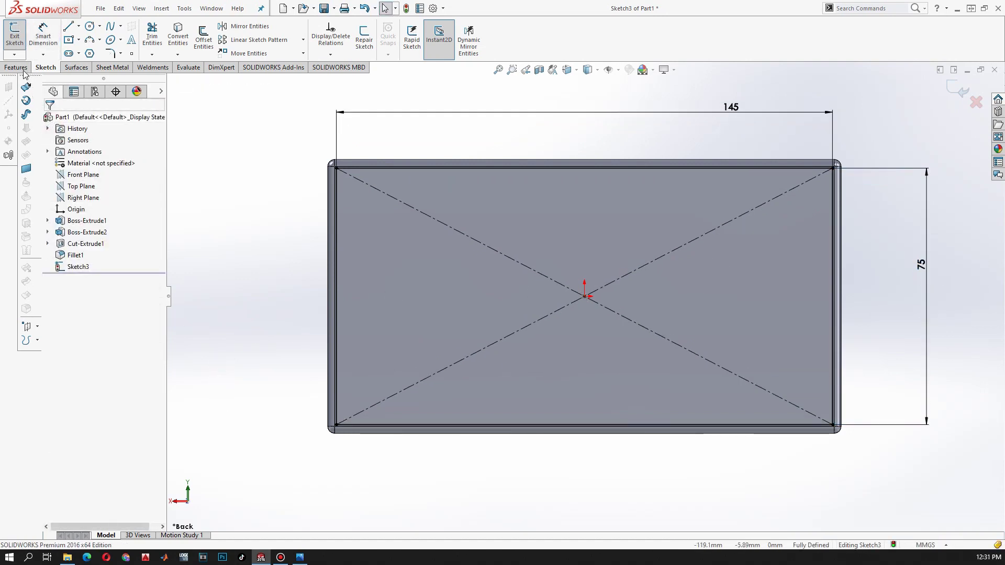
pyautogui.click(16, 67)
pyautogui.click(150, 39)
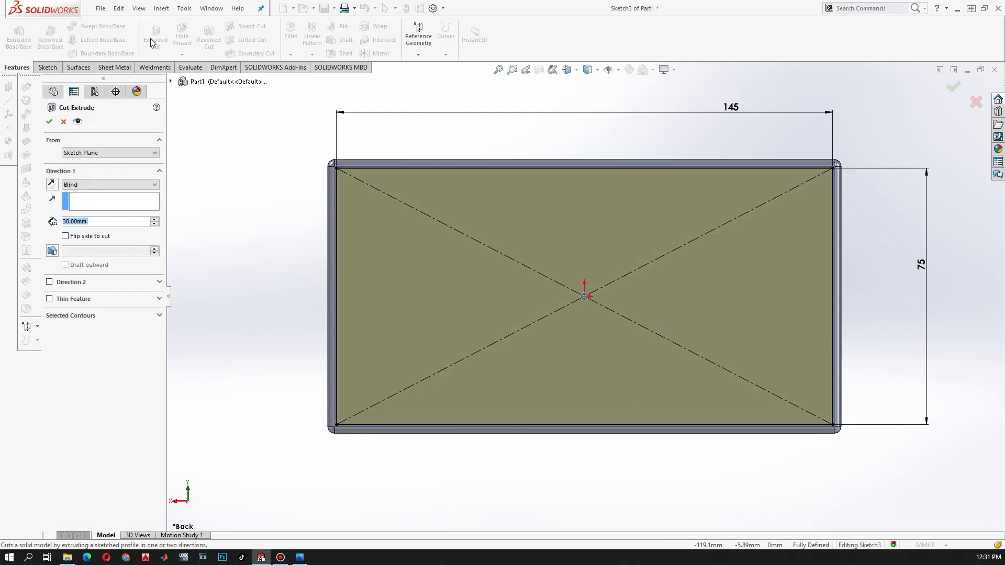
pyautogui.write('4')
pyautogui.click(49, 121)
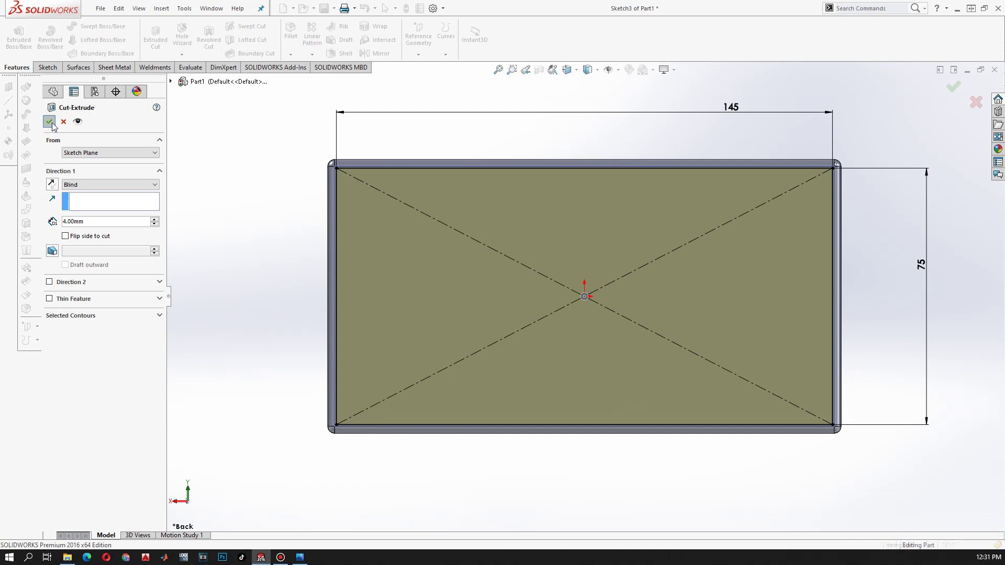
pyautogui.moveTo(400, 217); pyautogui.dragTo(402, 299, button='middle')
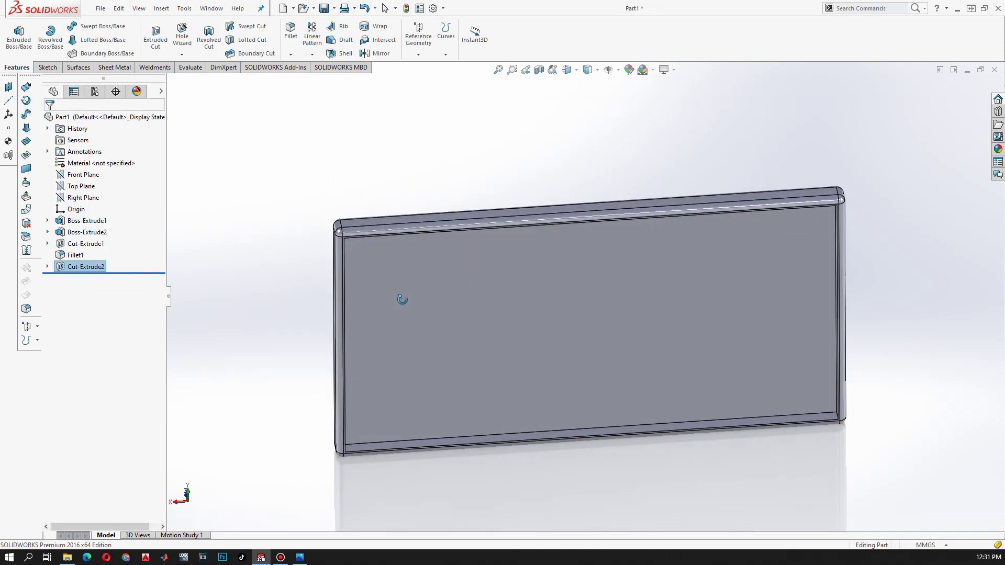
pyautogui.scroll(-2, 402, 299)
pyautogui.scroll(2, 321, 285)
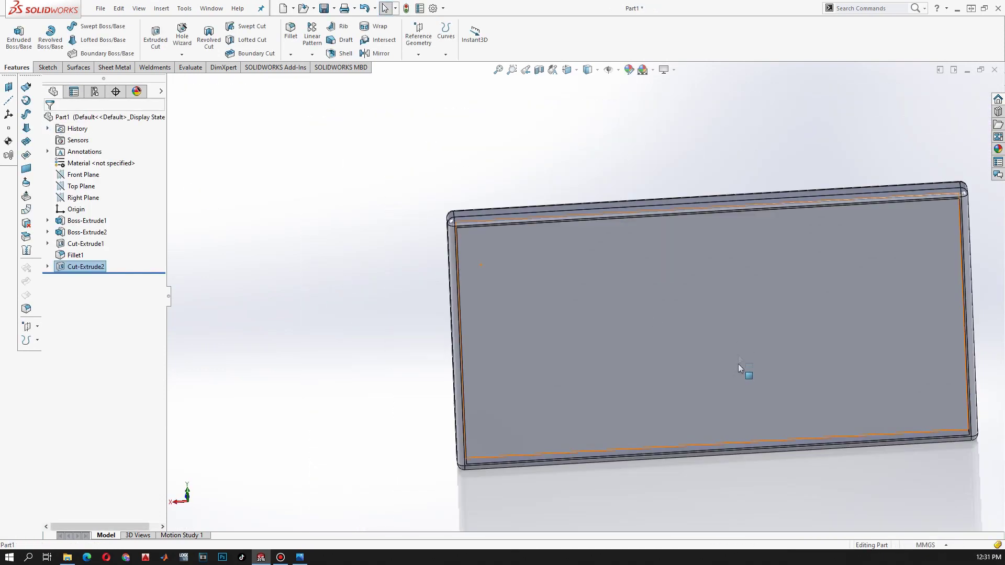
pyautogui.scroll(2, 738, 367)
pyautogui.scroll(1, 661, 401)
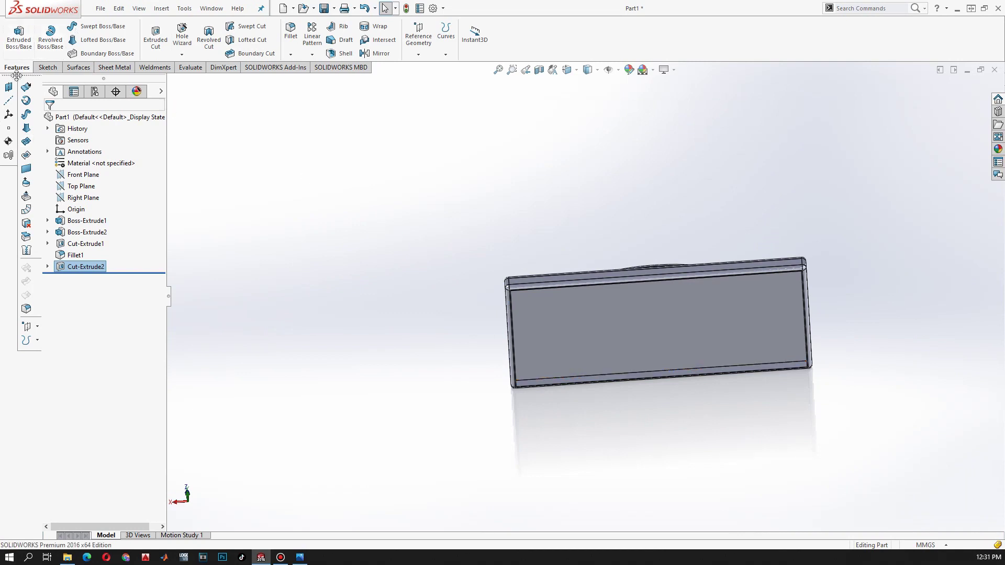
# Save the part as 'dish wash base' using File > Save All.
pyautogui.click(100, 8)
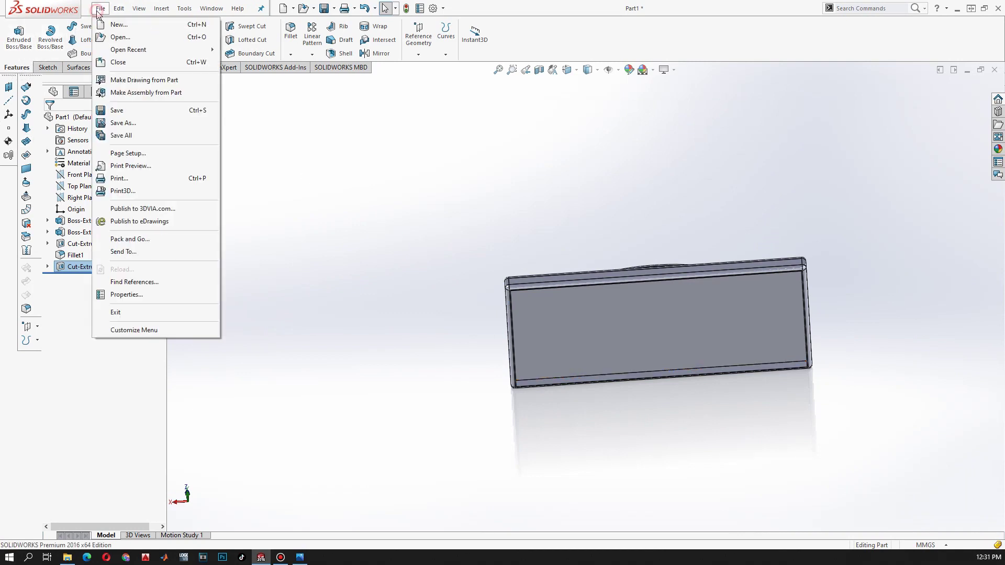
pyautogui.click(115, 24)
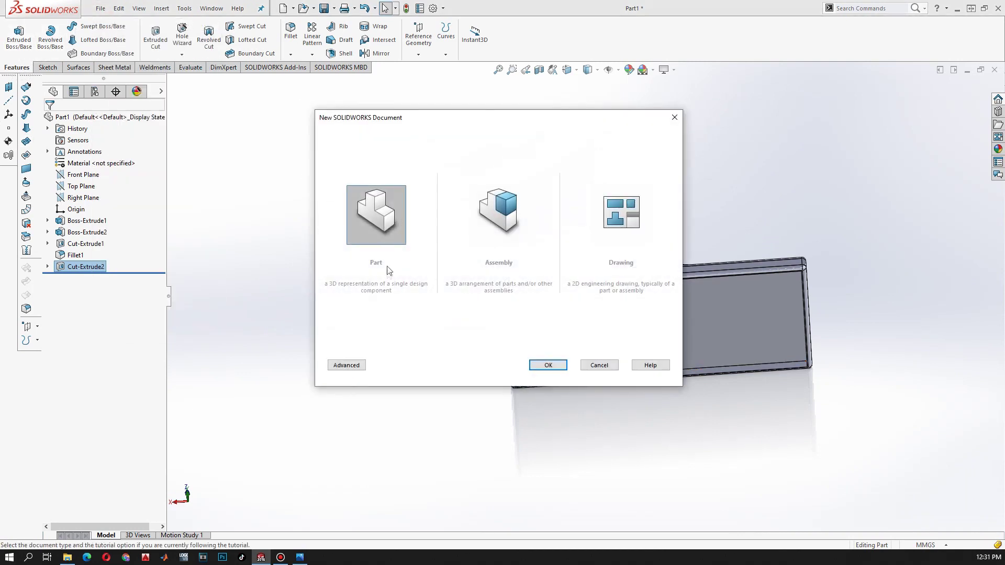
pyautogui.click(668, 118)
pyautogui.click(100, 8)
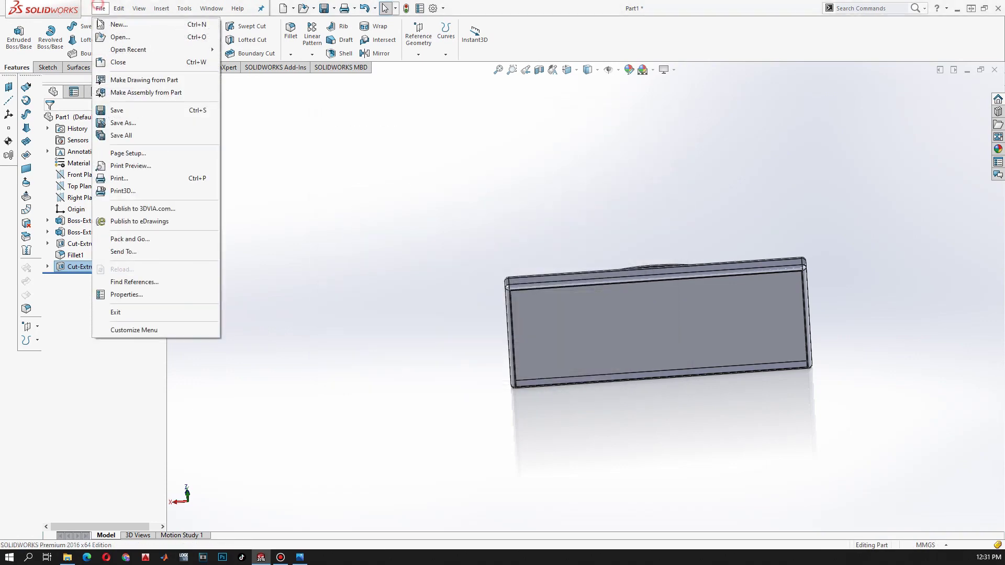
pyautogui.click(120, 135)
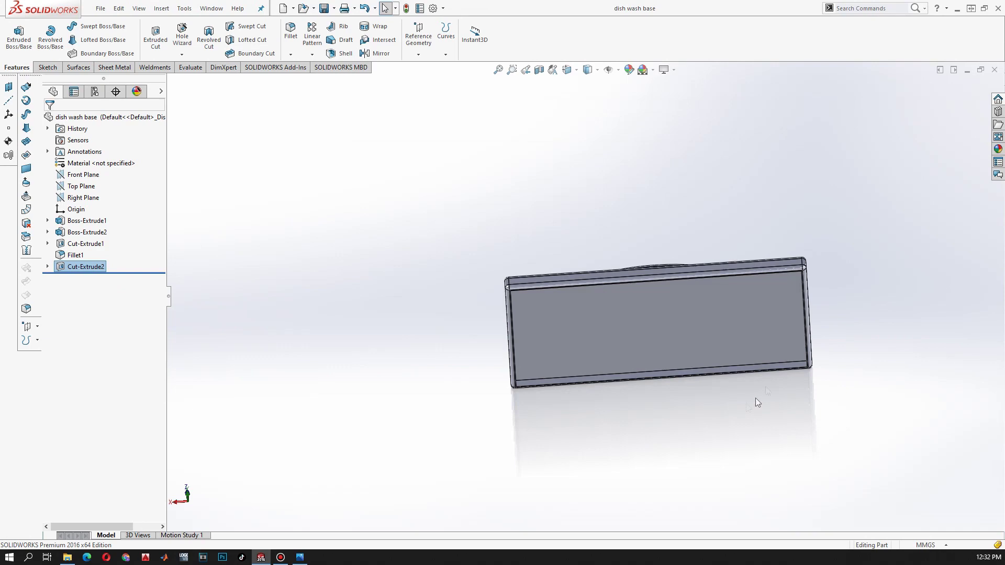
pyautogui.moveTo(849, 236)
pyautogui.mouseDown(button='middle')
pyautogui.moveTo(836, 341)
pyautogui.moveTo(643, 335)
pyautogui.moveTo(619, 285)
pyautogui.moveTo(576, 294)
pyautogui.moveTo(975, 157)
pyautogui.mouseUp(button='middle')
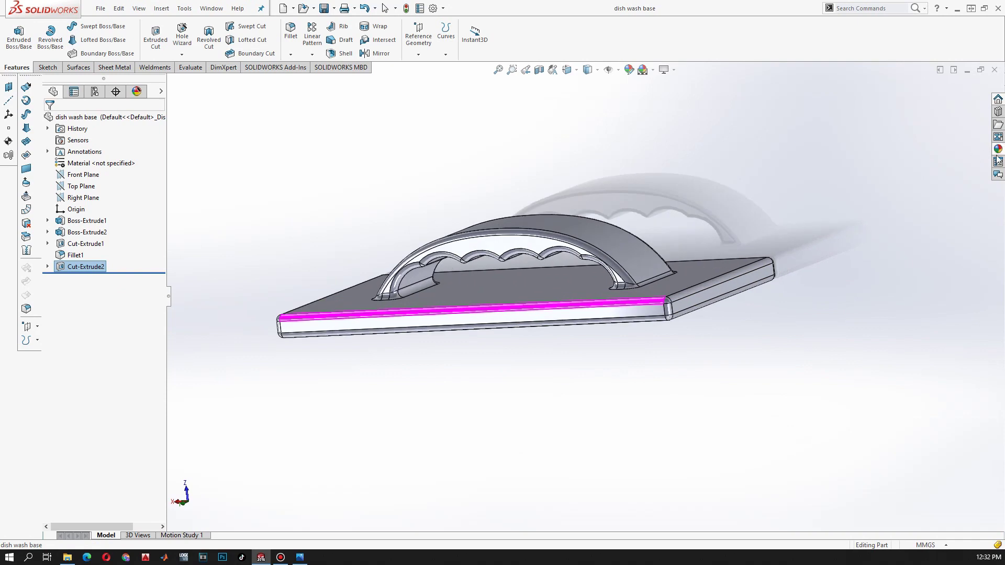
# Apply the red medium gloss plastic appearance from Plastic > Medium Gloss to the whole part.
pyautogui.click(999, 152)
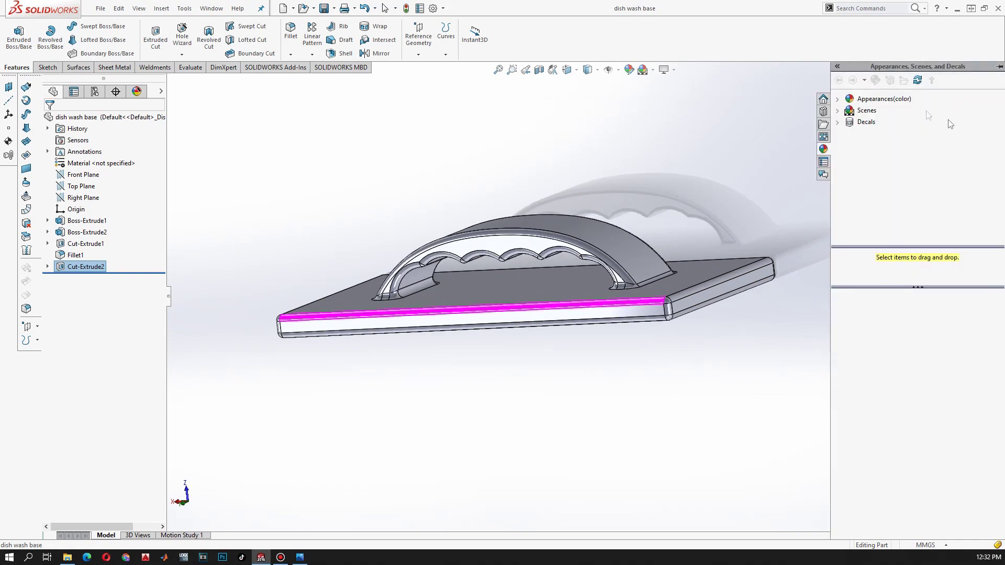
pyautogui.click(842, 100)
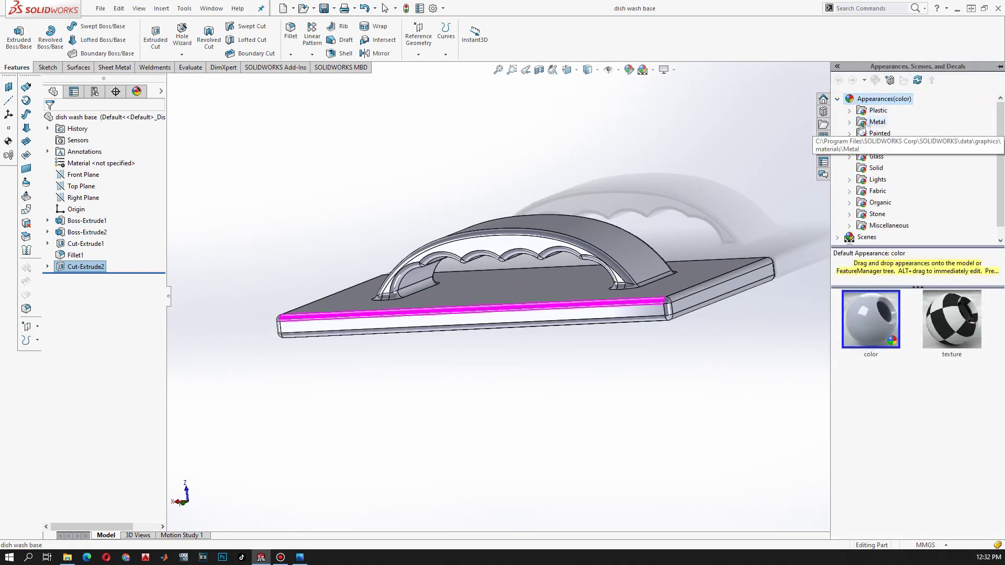
pyautogui.click(851, 111)
pyautogui.click(892, 122)
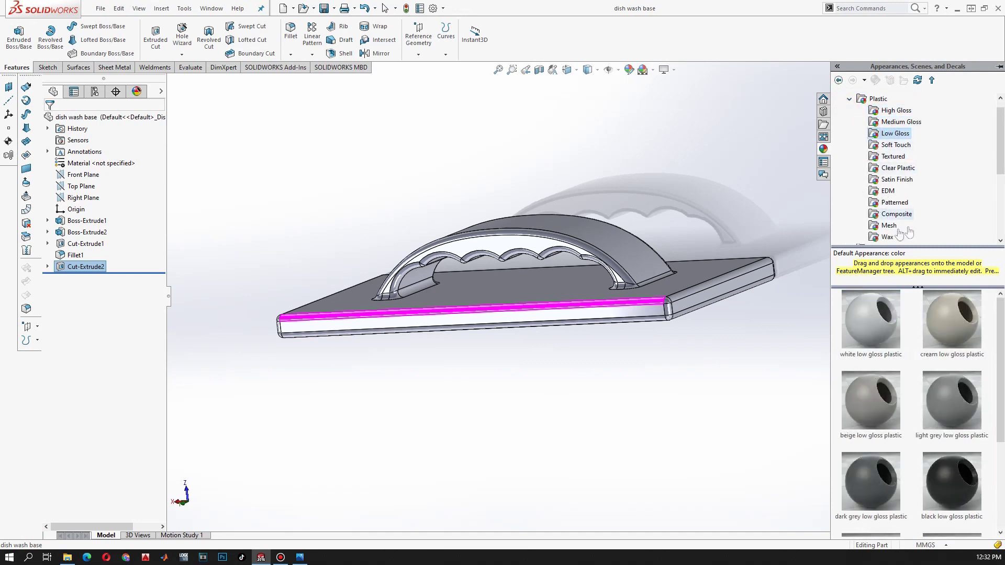
pyautogui.click(898, 121)
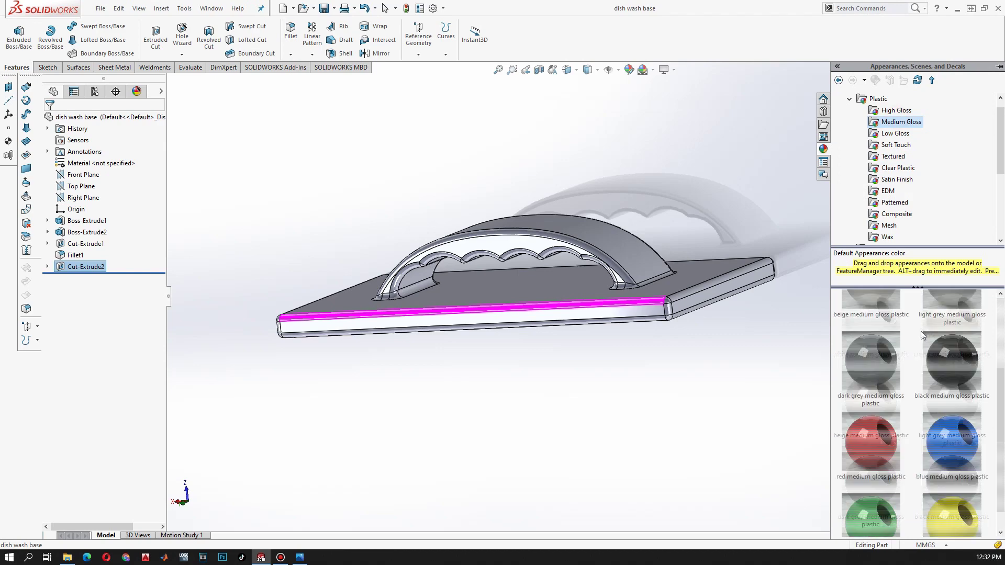
pyautogui.scroll(-3, 884, 361)
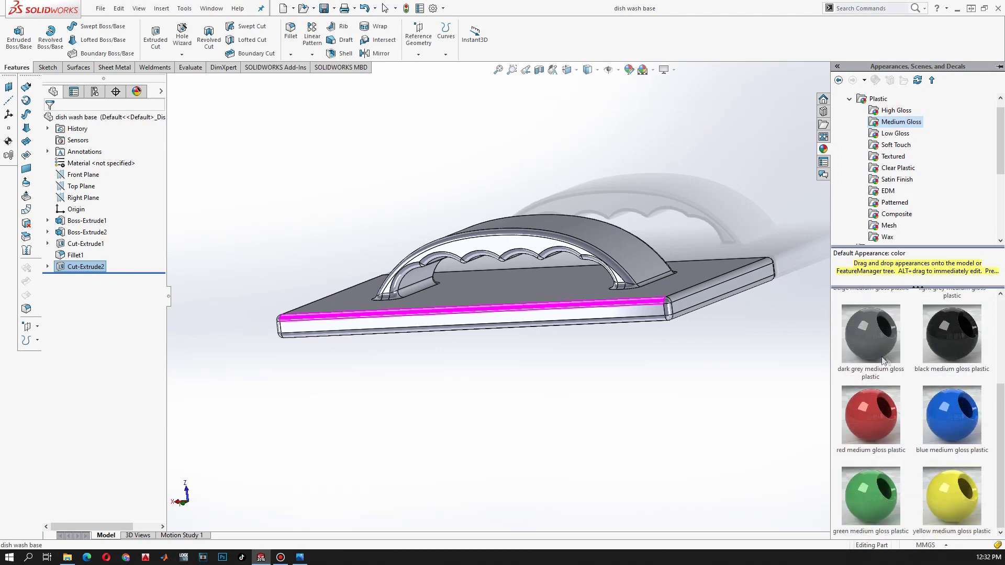
pyautogui.doubleClick(873, 423)
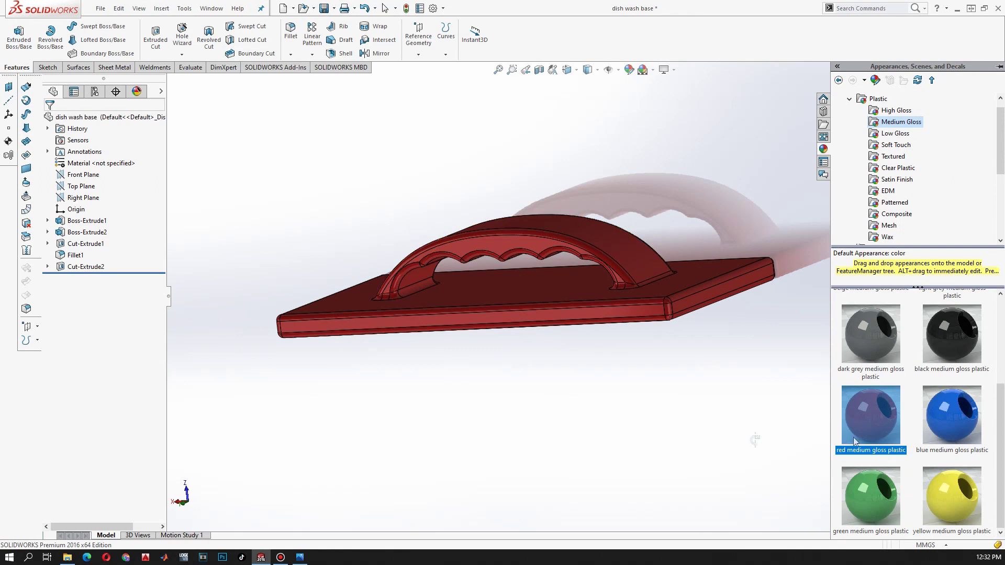
pyautogui.moveTo(449, 249); pyautogui.dragTo(454, 224, button='middle')
pyautogui.click(283, 179)
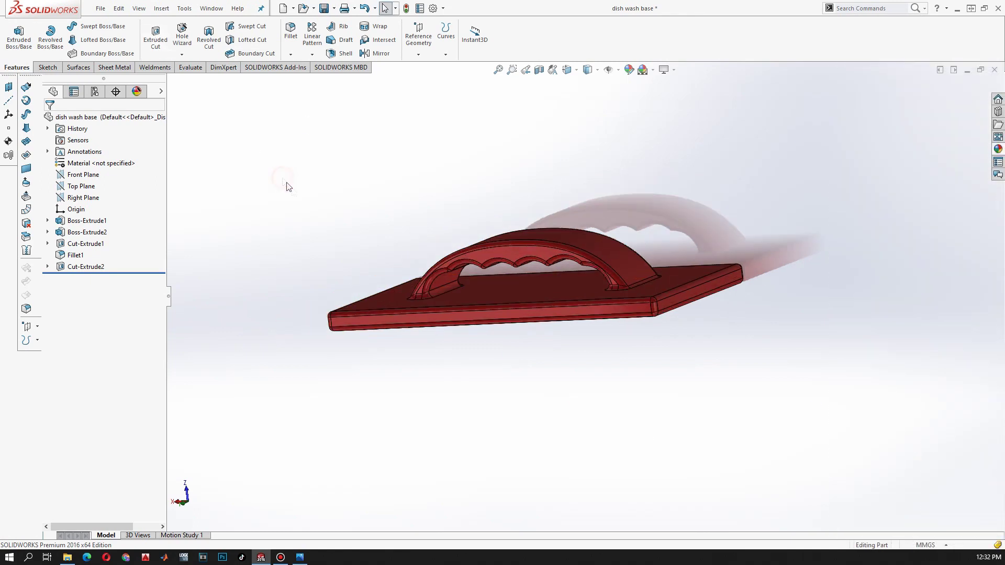
pyautogui.click(98, 9)
# Create a new part and start a sketch on the Top Plane, viewed head-on.
pyautogui.click(107, 26)
pyautogui.click(543, 361)
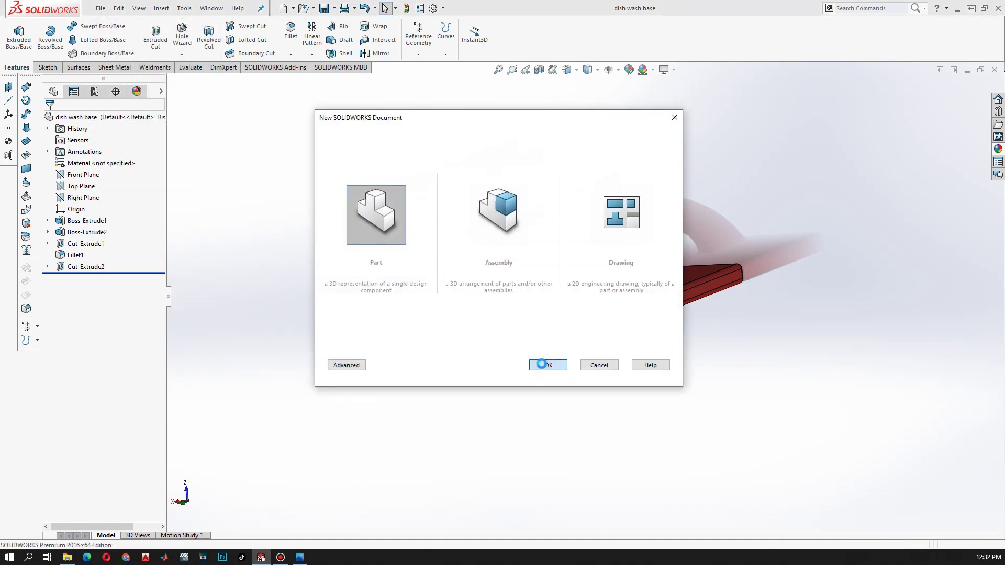
pyautogui.click(47, 67)
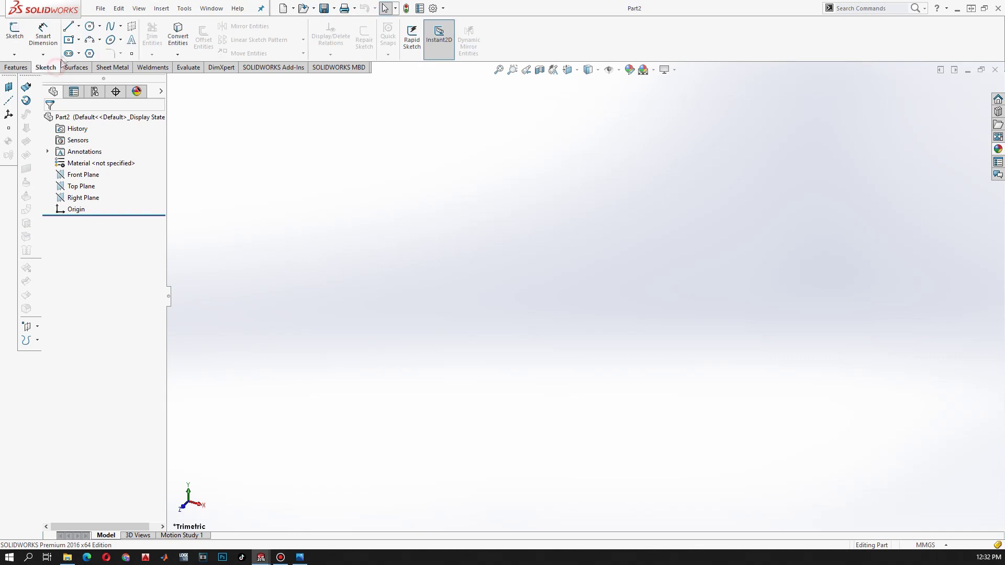
pyautogui.click(78, 40)
pyautogui.click(84, 65)
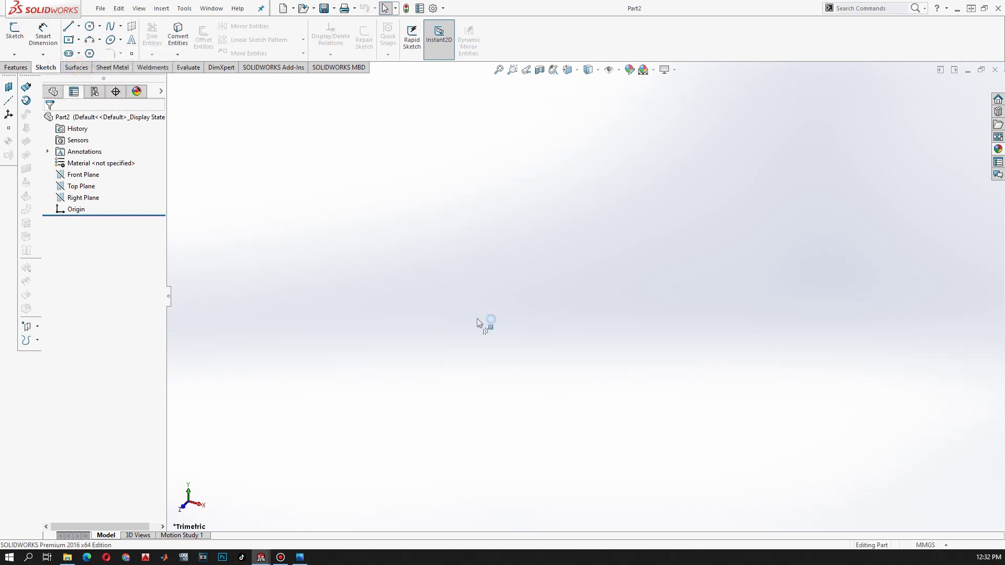
pyautogui.click(495, 205)
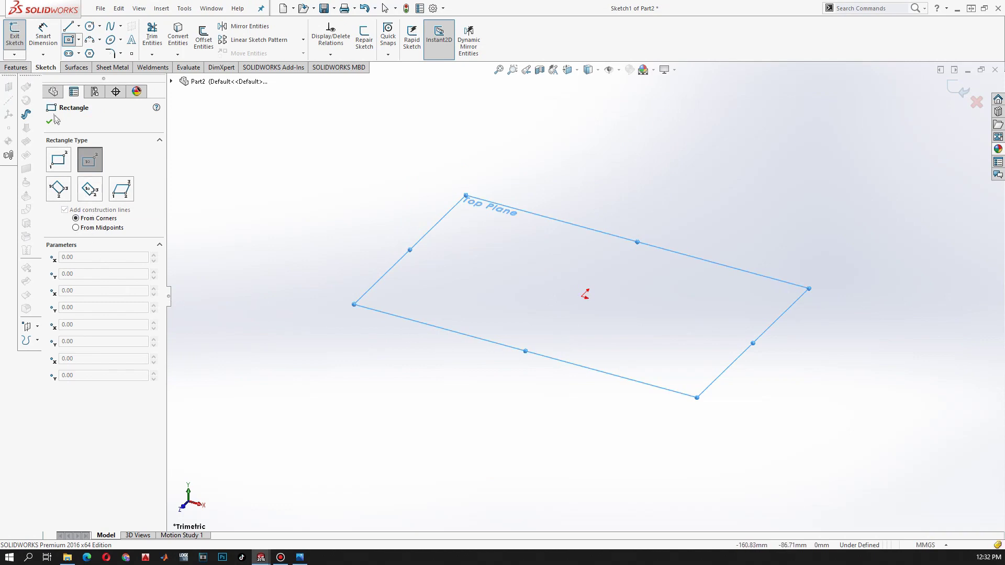
pyautogui.click(50, 123)
pyautogui.rightClick(81, 220)
pyautogui.click(97, 204)
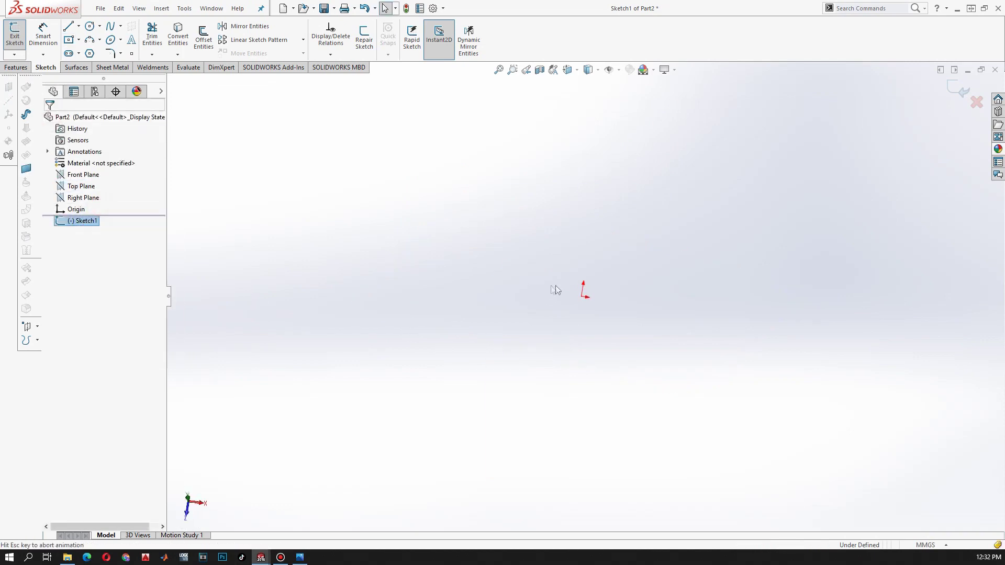
# Draw an origin-centred rectangle and dimension it 145 by 75 mm.
pyautogui.click(69, 40)
pyautogui.click(586, 297)
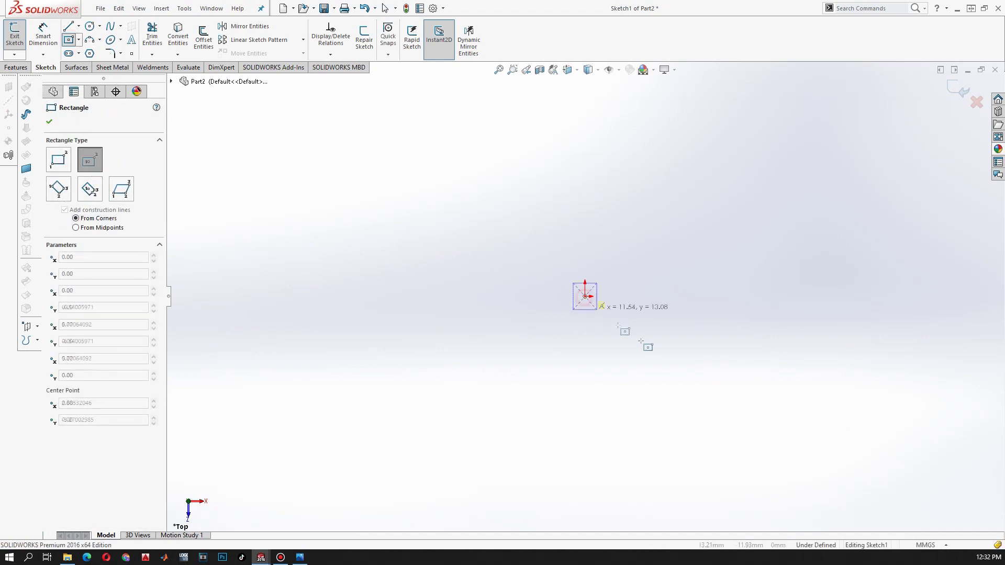
pyautogui.click(724, 377)
pyautogui.moveTo(786, 332); pyautogui.dragTo(780, 262, button='right')
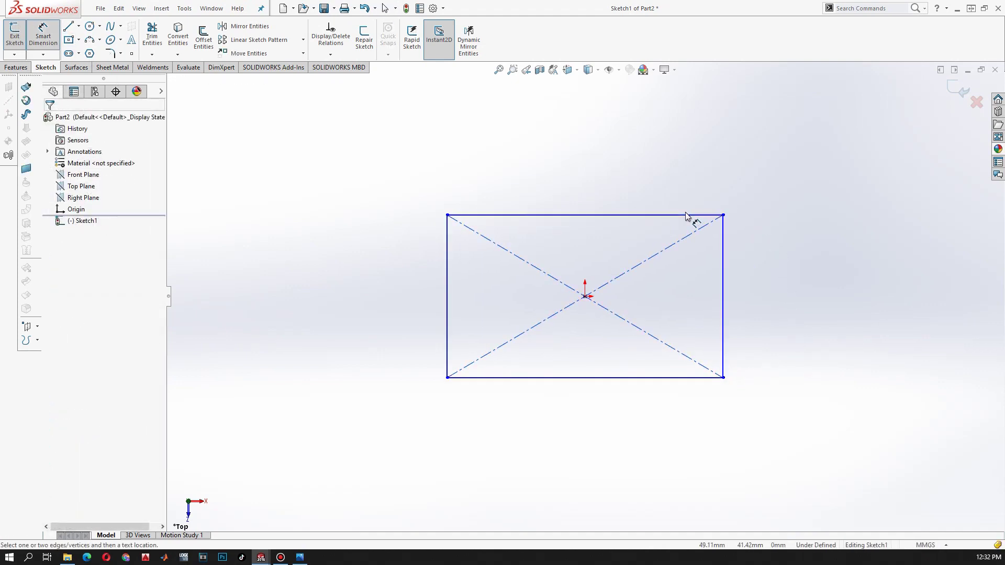
pyautogui.click(683, 217)
pyautogui.click(677, 160)
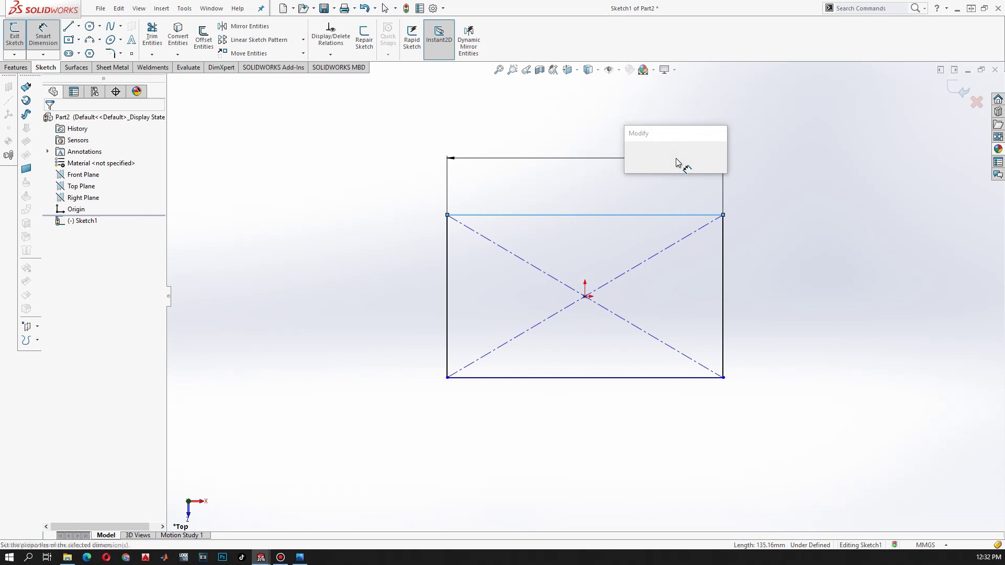
pyautogui.write('145')
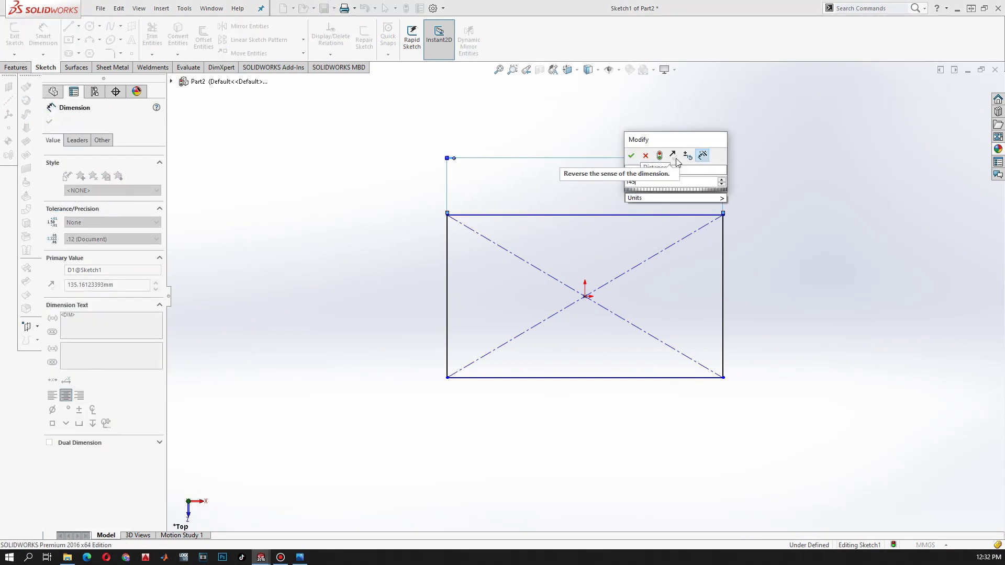
pyautogui.press('Return')
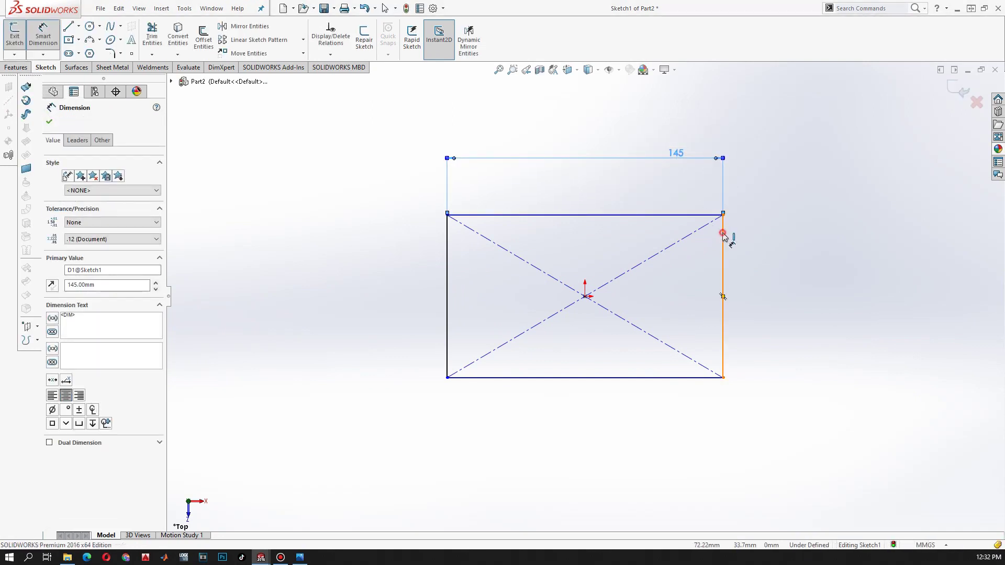
pyautogui.click(723, 236)
pyautogui.click(832, 257)
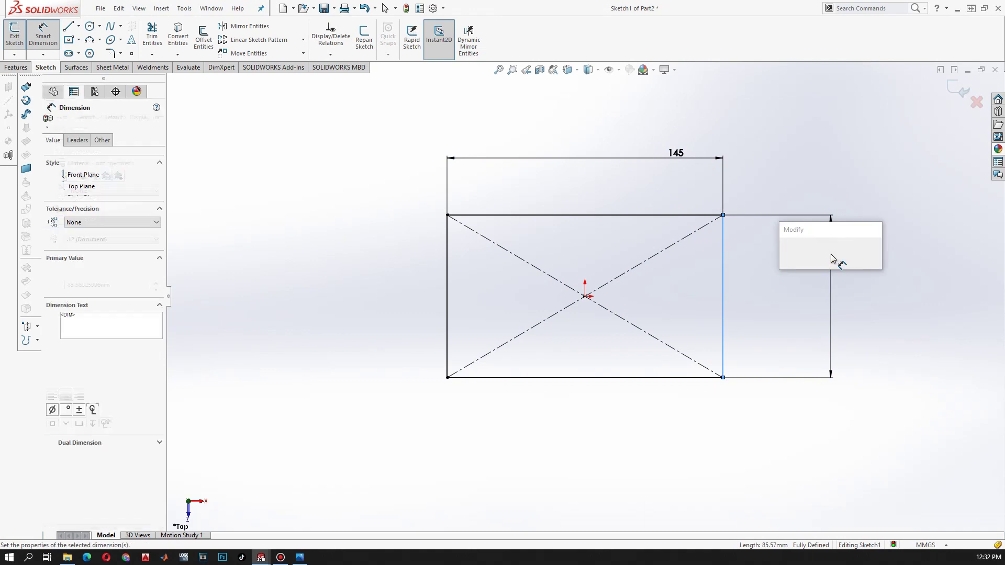
pyautogui.write('75')
pyautogui.press('Return')
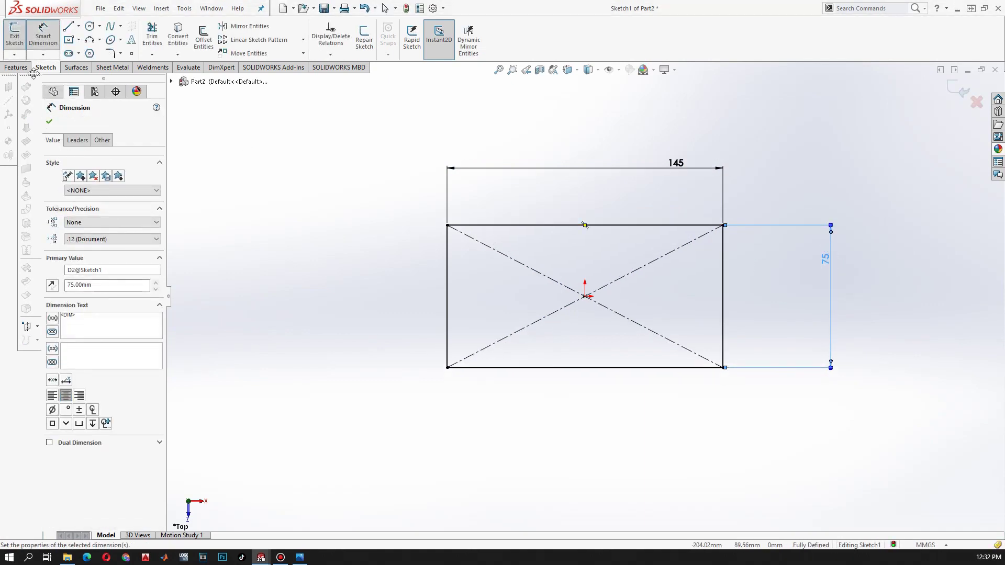
pyautogui.click(50, 123)
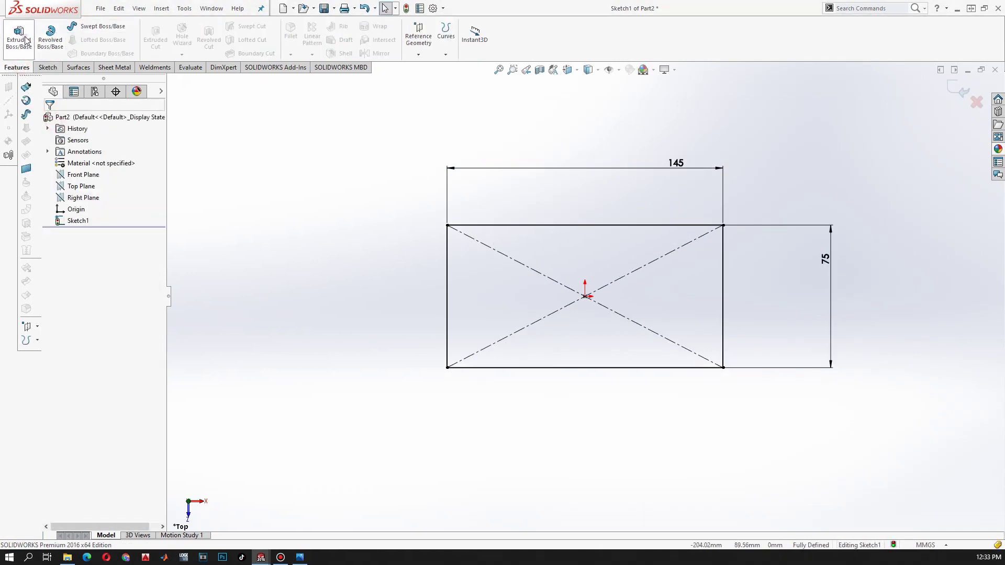
# Extrude the 145 × 75 rectangle 14 mm deep as Boss-Extrude1.
pyautogui.click(25, 40)
pyautogui.write('14')
pyautogui.press('Return')
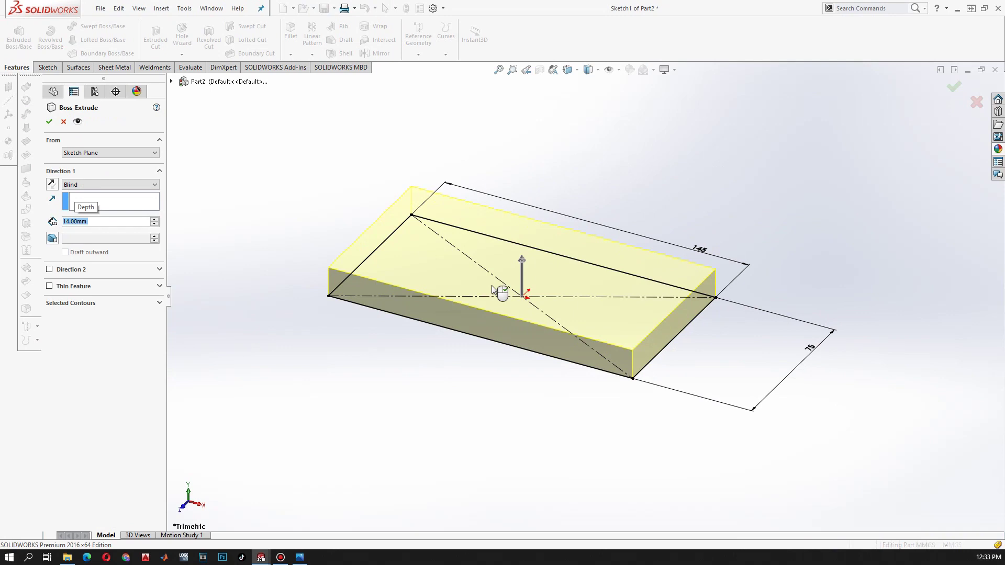
pyautogui.rightClick(507, 309)
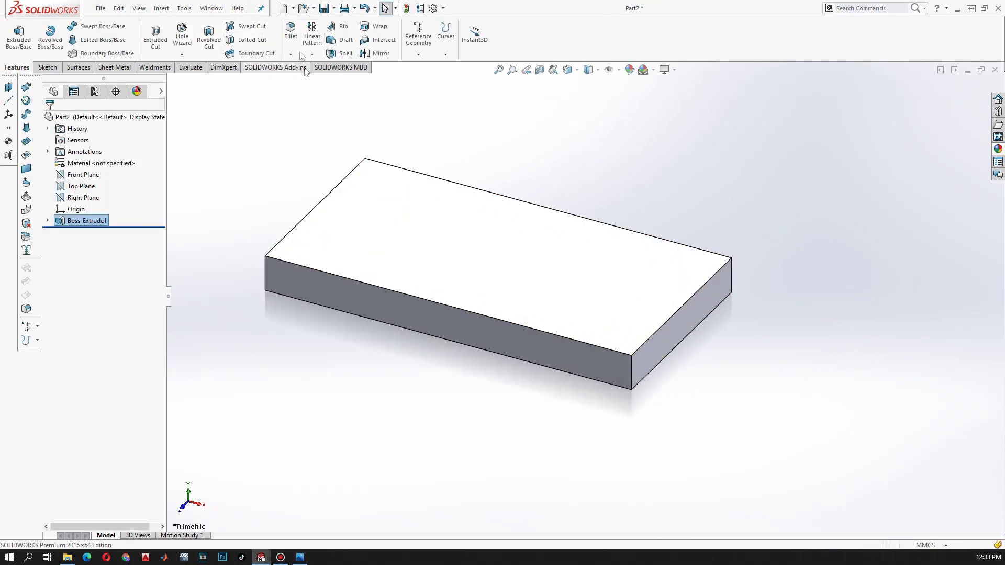
pyautogui.click(293, 33)
# Select the block's bottom face and end corner edge for a 2 mm fillet.
pyautogui.moveTo(453, 321); pyautogui.dragTo(479, 313, button='middle')
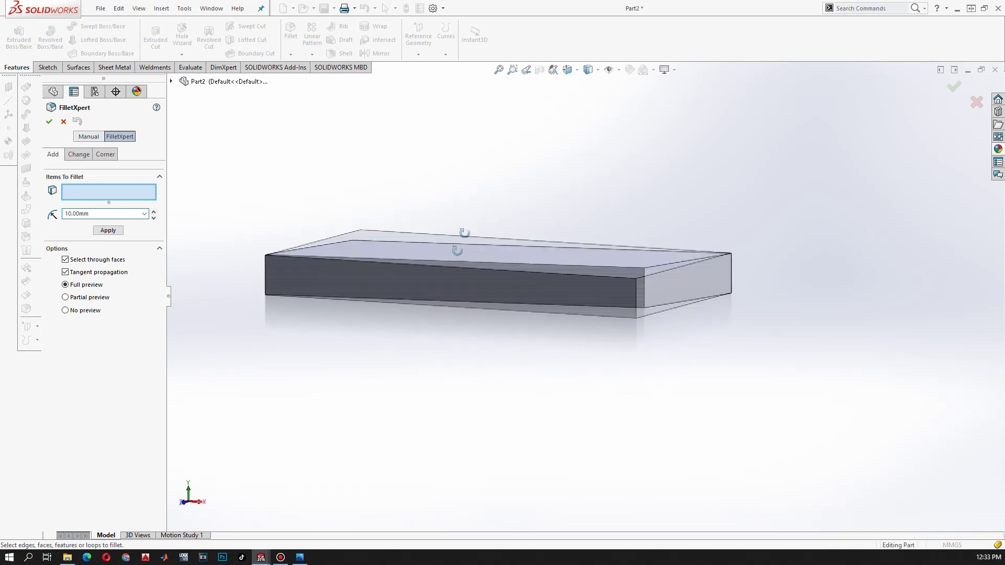
pyautogui.click(491, 299)
pyautogui.write('2')
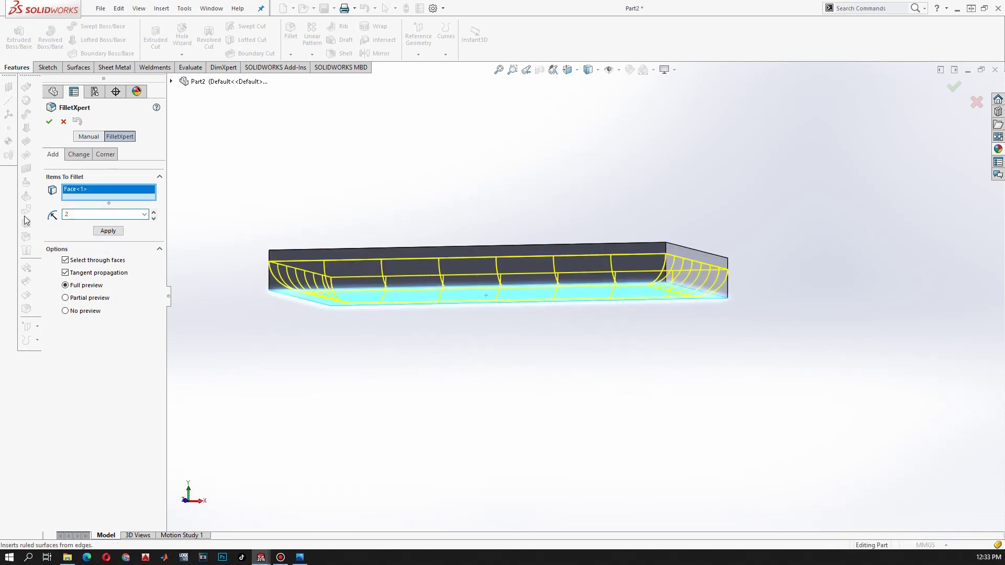
pyautogui.moveTo(246, 215); pyautogui.dragTo(293, 293, button='middle')
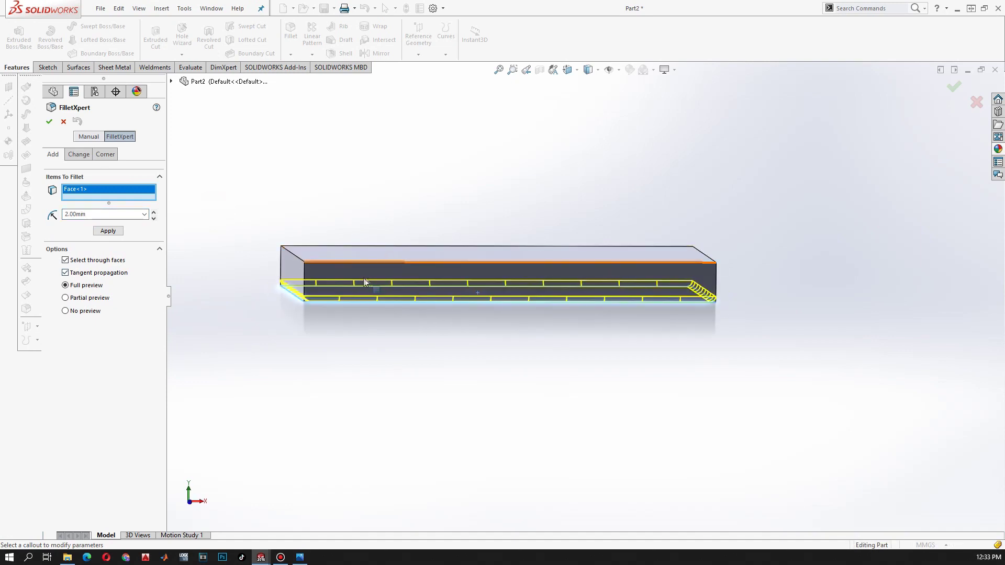
pyautogui.scroll(-5, 291, 299)
pyautogui.click(293, 299)
pyautogui.scroll(5, 316, 297)
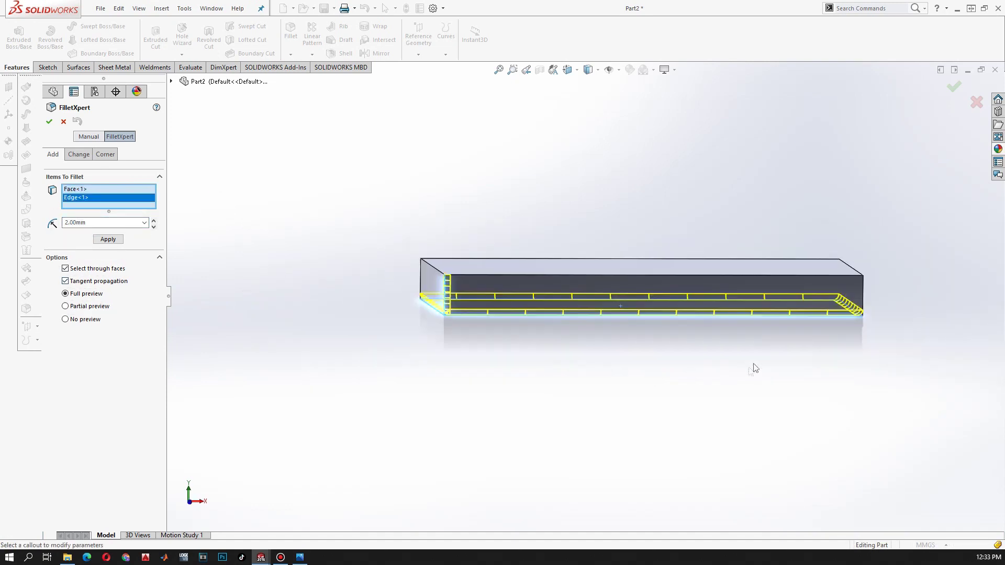
pyautogui.moveTo(749, 370); pyautogui.dragTo(579, 366, button='middle')
pyautogui.click(602, 235)
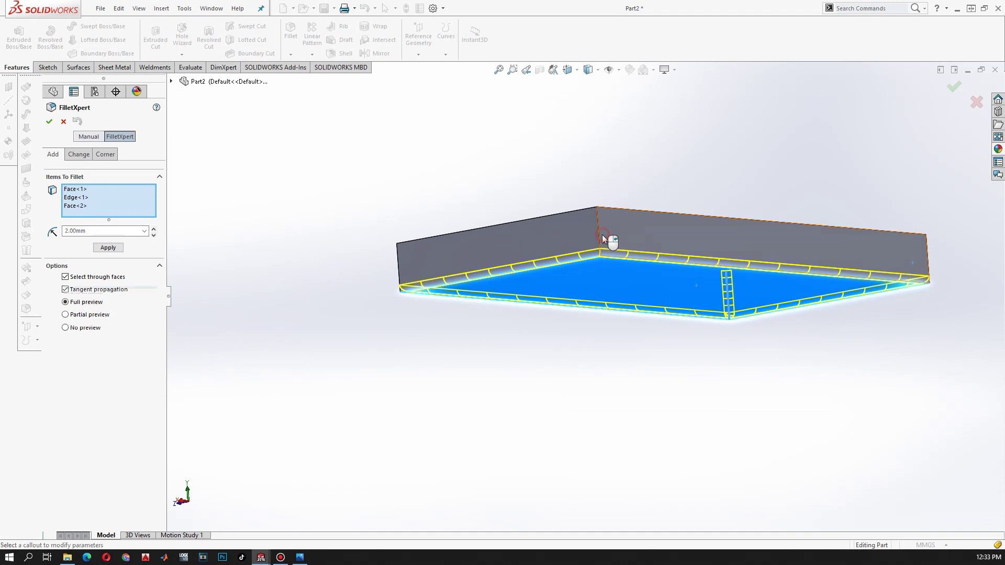
# Add the back, left and front vertical corner edges and apply the 2 mm fillet.
pyautogui.click(607, 233)
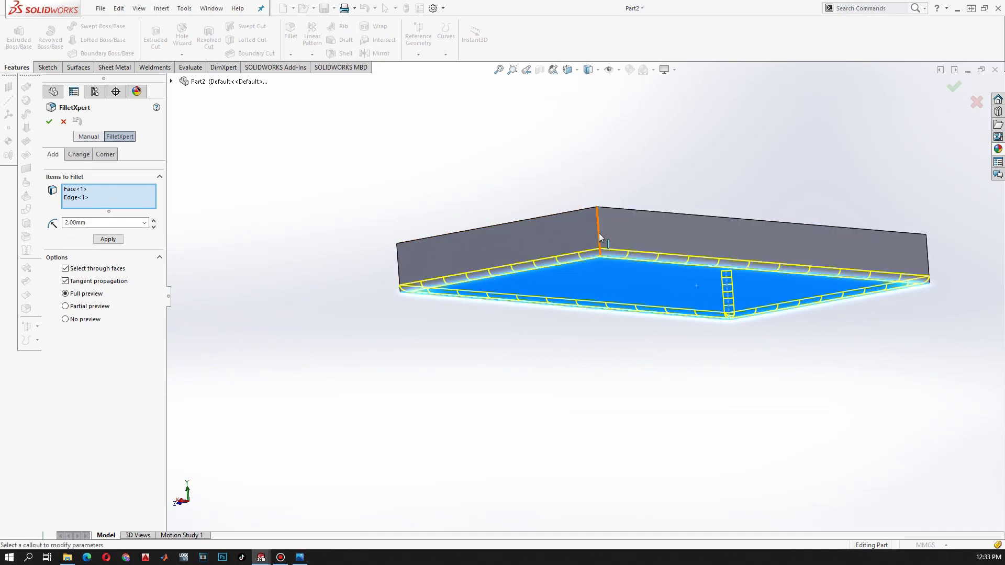
pyautogui.click(597, 225)
pyautogui.click(398, 266)
pyautogui.scroll(5, 778, 320)
pyautogui.moveTo(778, 321); pyautogui.dragTo(660, 352, button='middle')
pyautogui.scroll(-4, 630, 294)
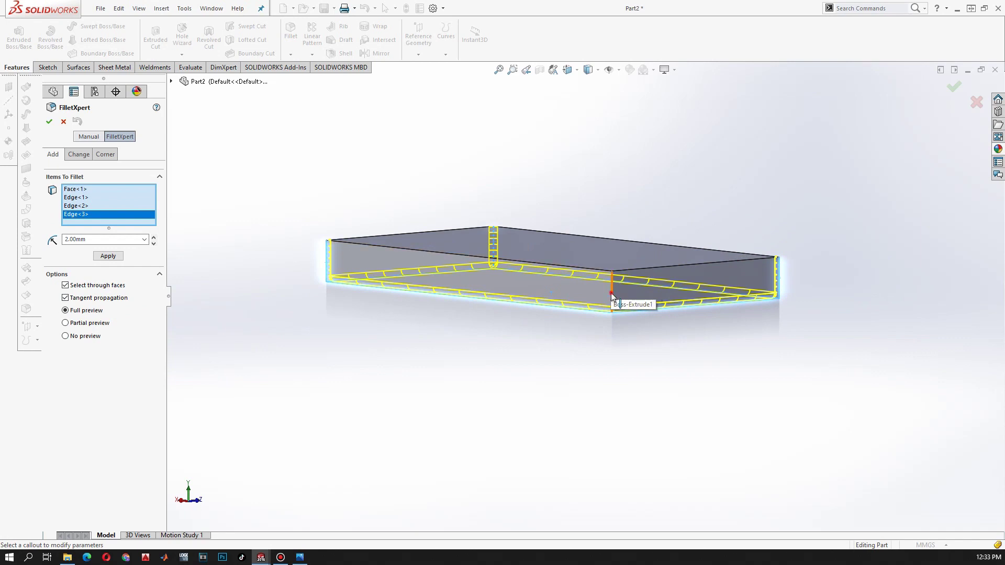
pyautogui.click(612, 295)
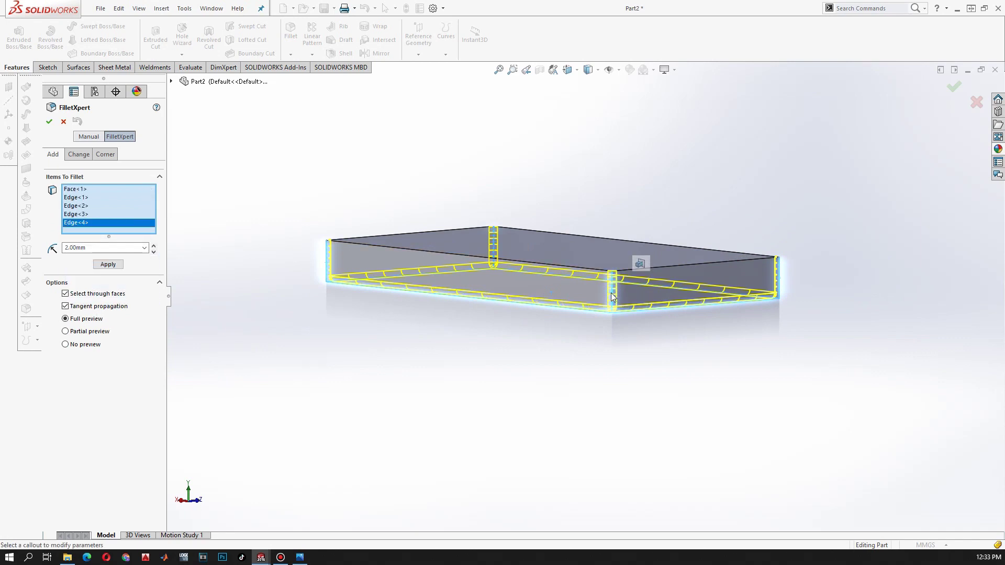
pyautogui.click(108, 265)
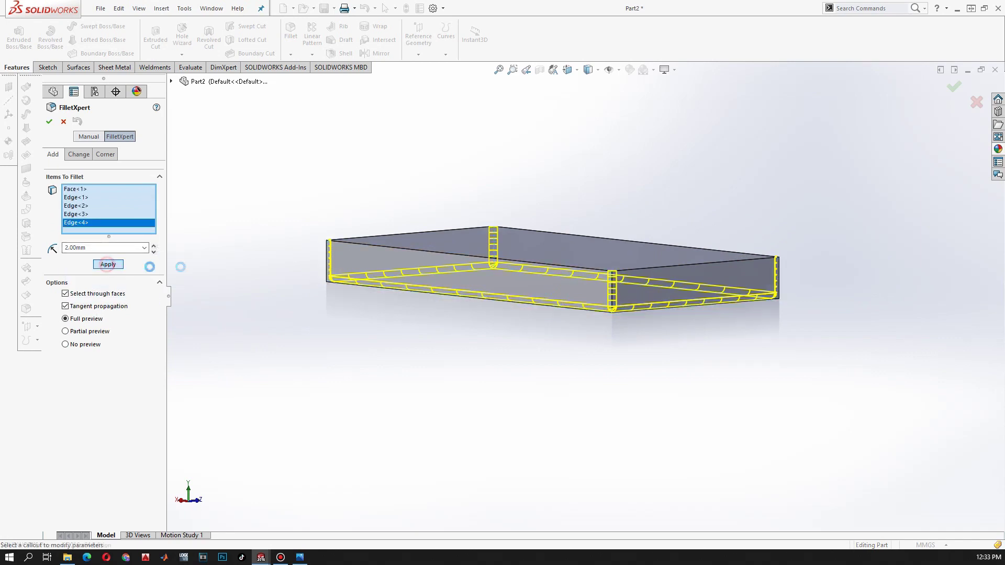
pyautogui.click(50, 123)
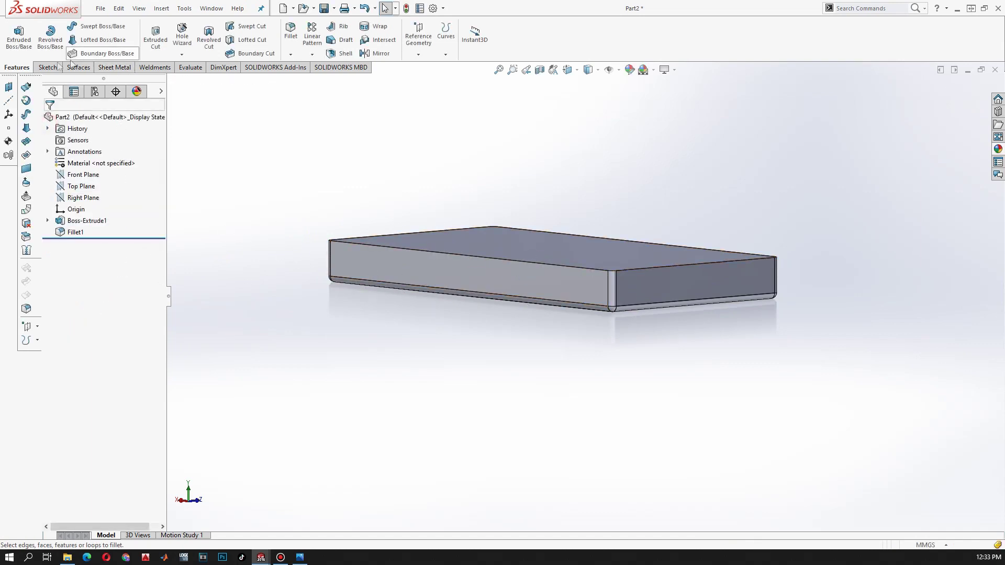
pyautogui.moveTo(981, 320); pyautogui.dragTo(981, 293, button='middle')
# Browse the Miscellaneous appearances, including RealView Only and Studio Materials swatches.
pyautogui.click(998, 150)
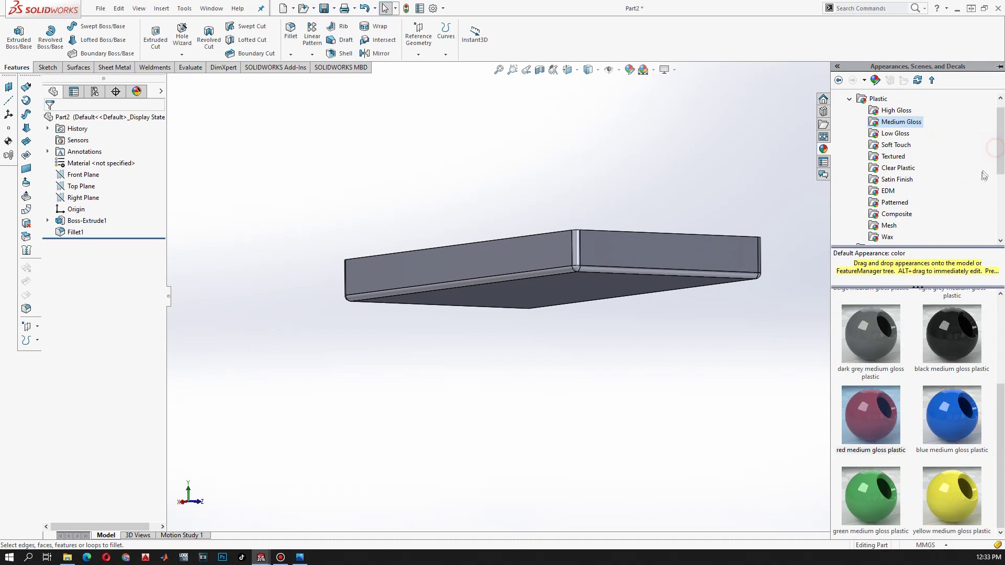
pyautogui.doubleClick(879, 99)
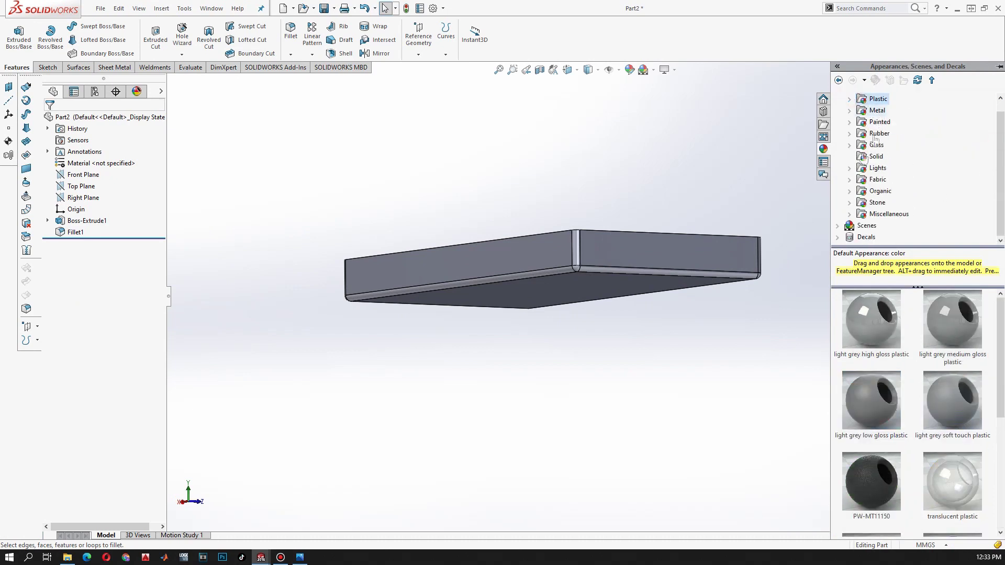
pyautogui.click(849, 215)
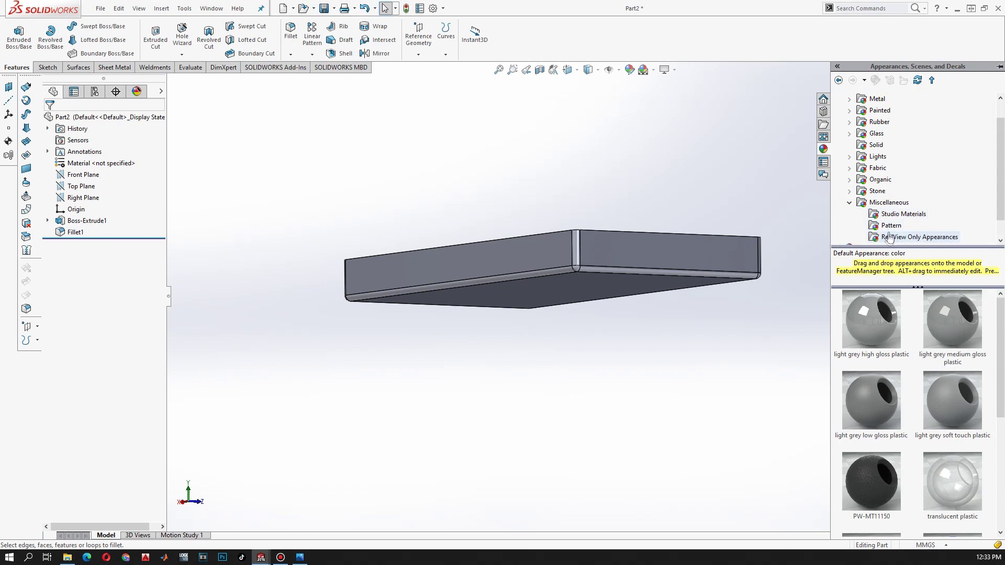
pyautogui.click(890, 239)
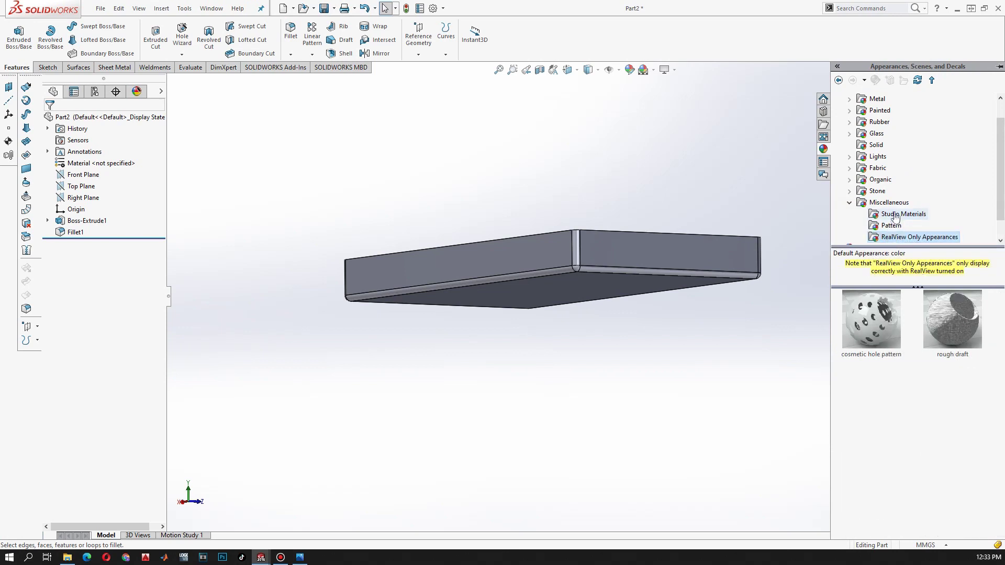
pyautogui.click(894, 215)
pyautogui.scroll(-5, 925, 366)
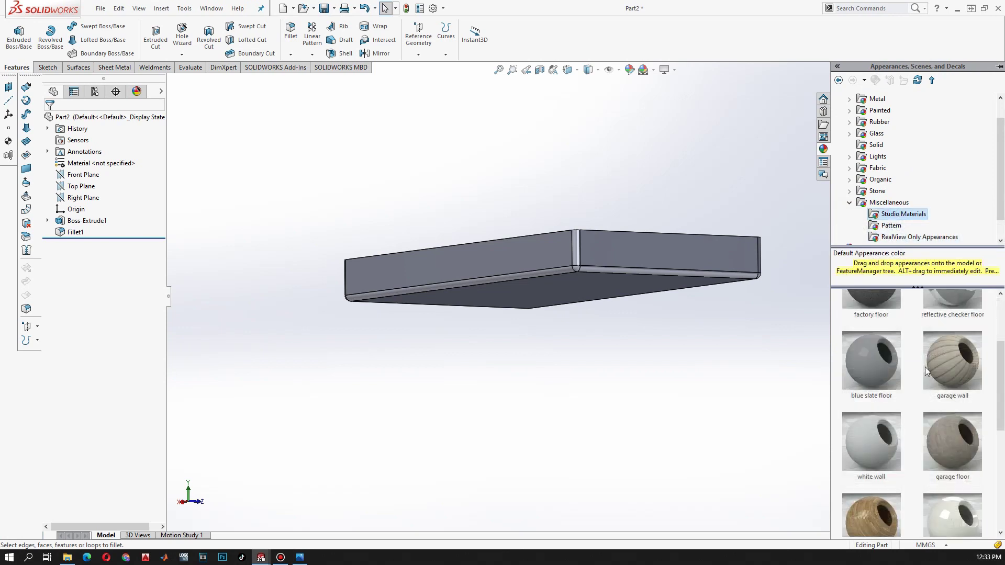
pyautogui.scroll(-1, 926, 370)
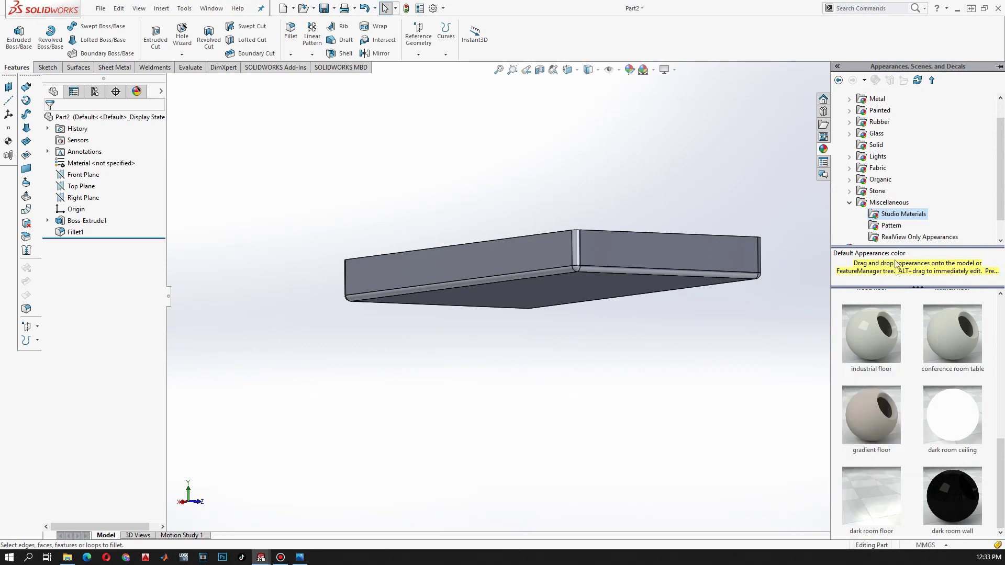
pyautogui.scroll(2, 890, 225)
pyautogui.scroll(-3, 890, 224)
# Look through the Pattern, RealView-only and Studio Materials swatches again.
pyautogui.click(891, 214)
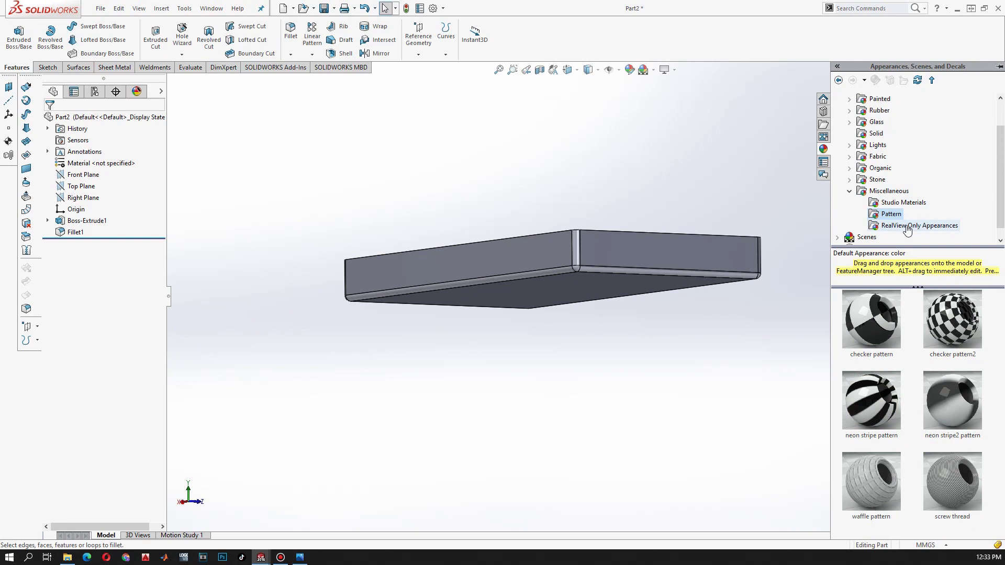
pyautogui.click(907, 226)
pyautogui.press('Left')
pyautogui.click(890, 214)
pyautogui.scroll(1, 884, 209)
pyautogui.scroll(-1, 873, 196)
pyautogui.scroll(-1, 872, 197)
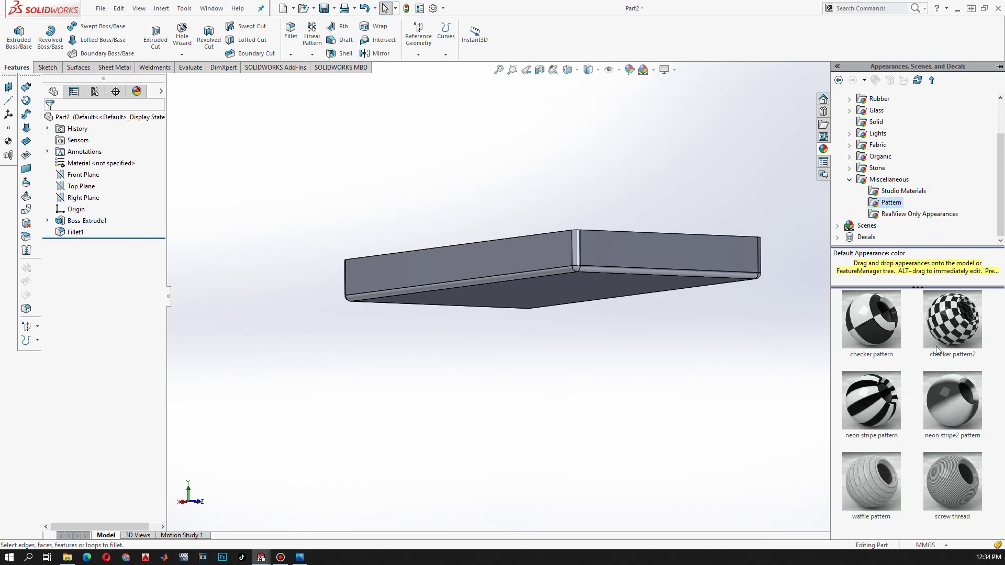
pyautogui.click(903, 191)
pyautogui.scroll(-3, 944, 383)
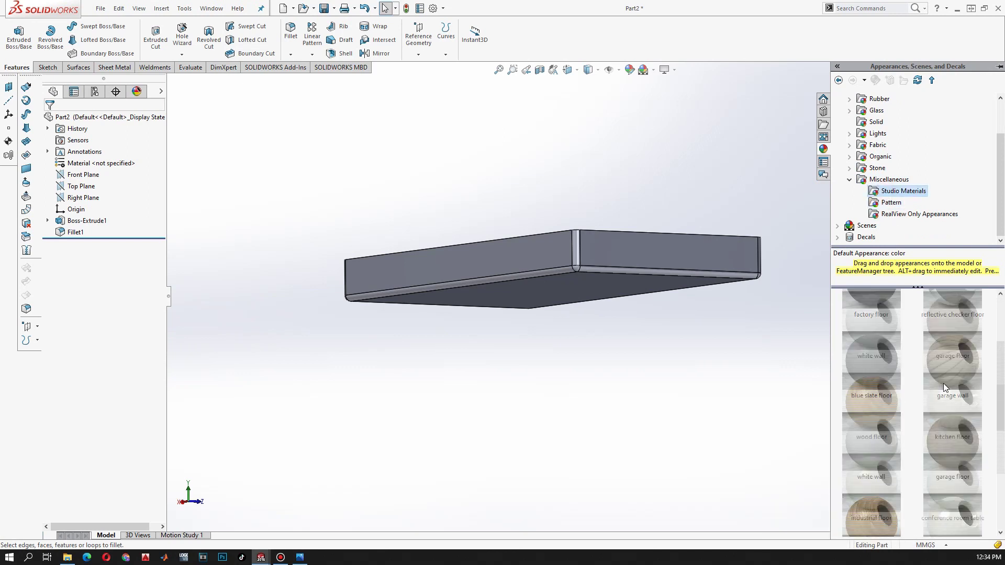
pyautogui.scroll(-2, 943, 383)
pyautogui.scroll(3, 887, 489)
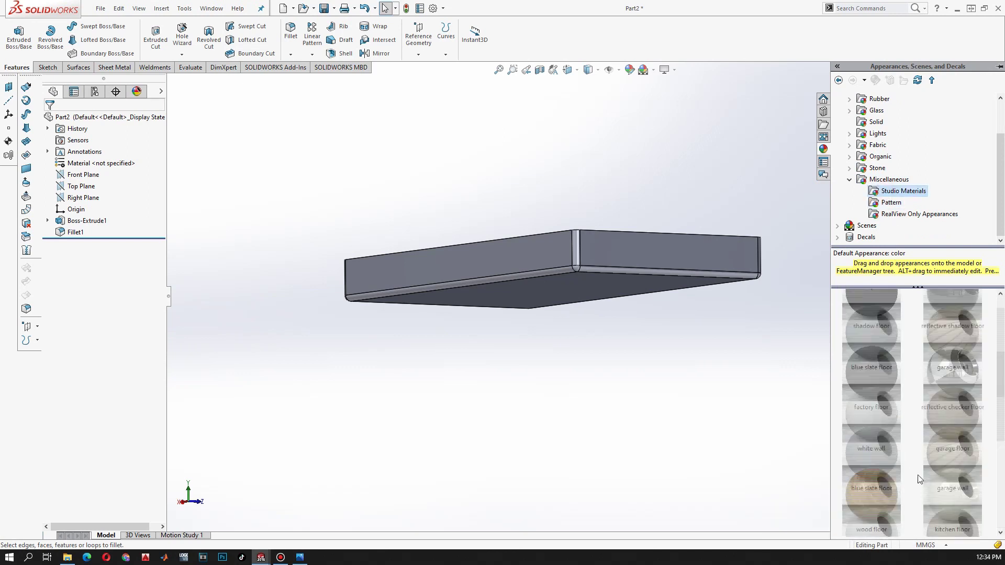
pyautogui.scroll(2, 917, 465)
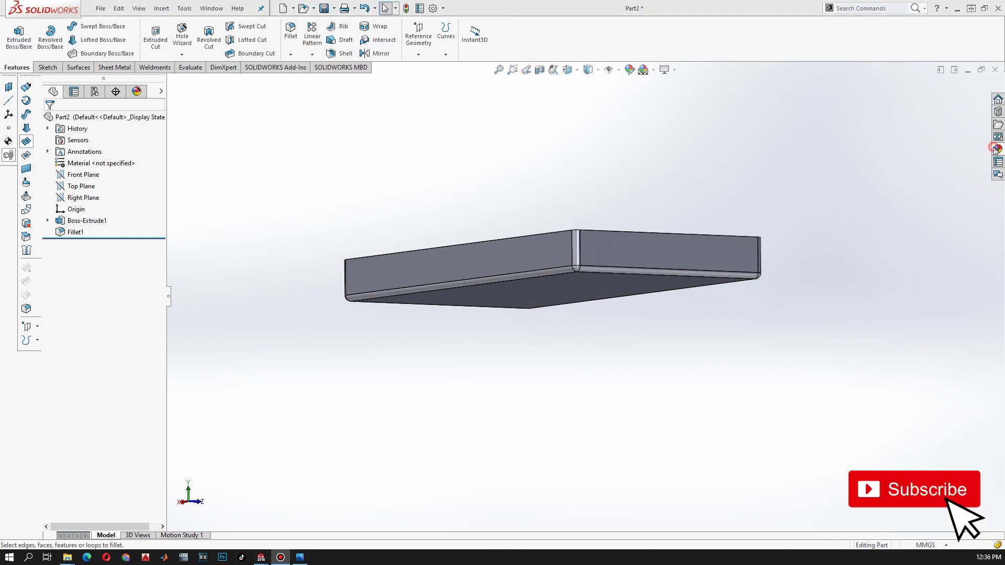
# Apply the Organic sponge appearance to the filleted block and orbit to an isometric view.
pyautogui.click(997, 149)
pyautogui.click(849, 202)
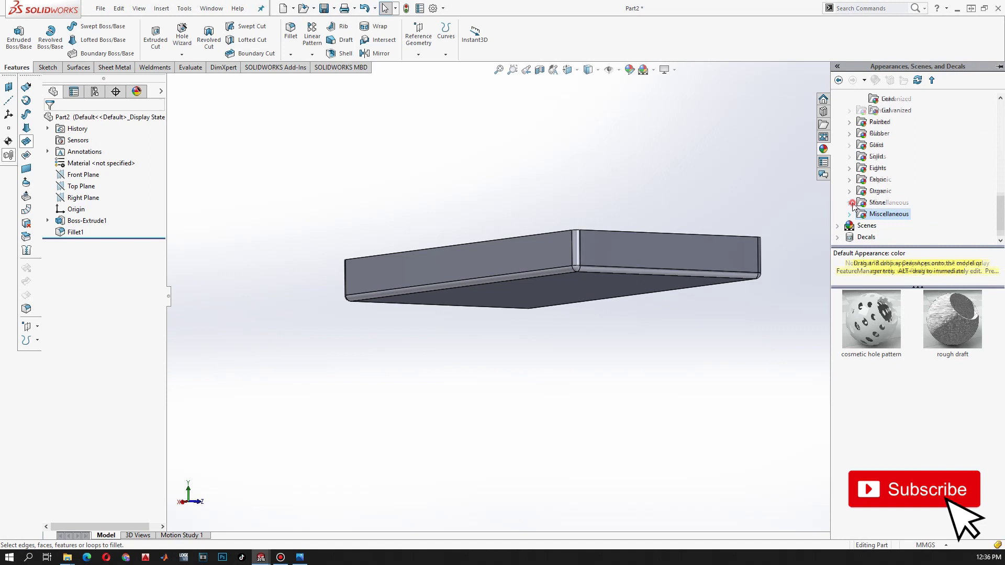
pyautogui.click(850, 191)
pyautogui.click(901, 237)
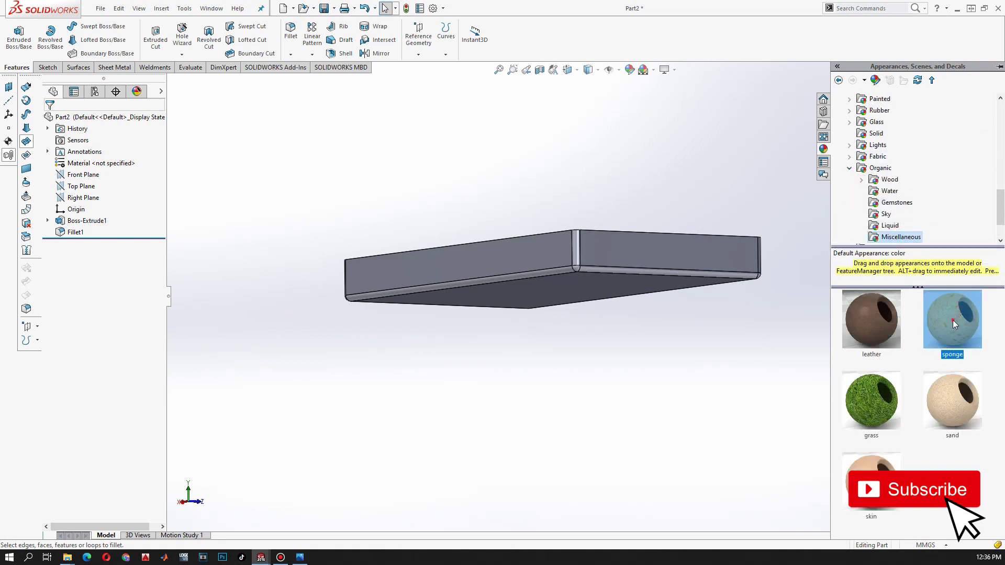
pyautogui.doubleClick(953, 321)
pyautogui.moveTo(601, 147); pyautogui.dragTo(625, 187, button='middle')
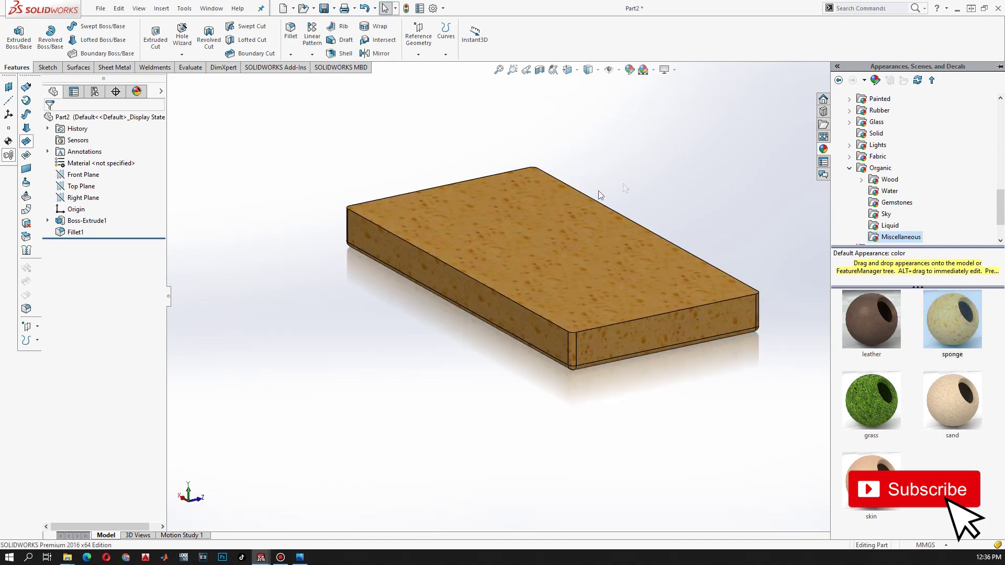
pyautogui.click(98, 8)
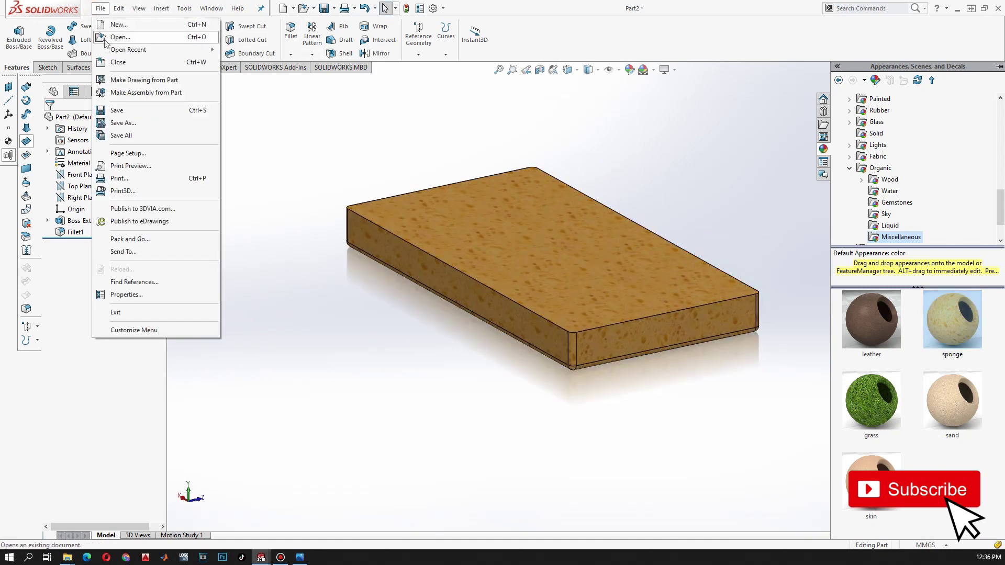
# Save the textured block as a part named 'Sponge'.
pyautogui.click(126, 124)
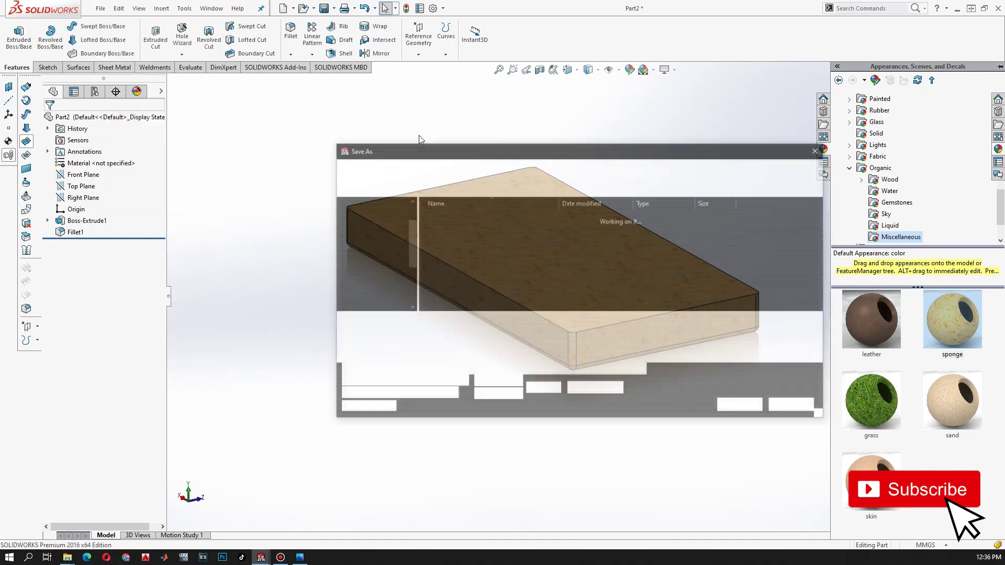
pyautogui.write('lllllllS')
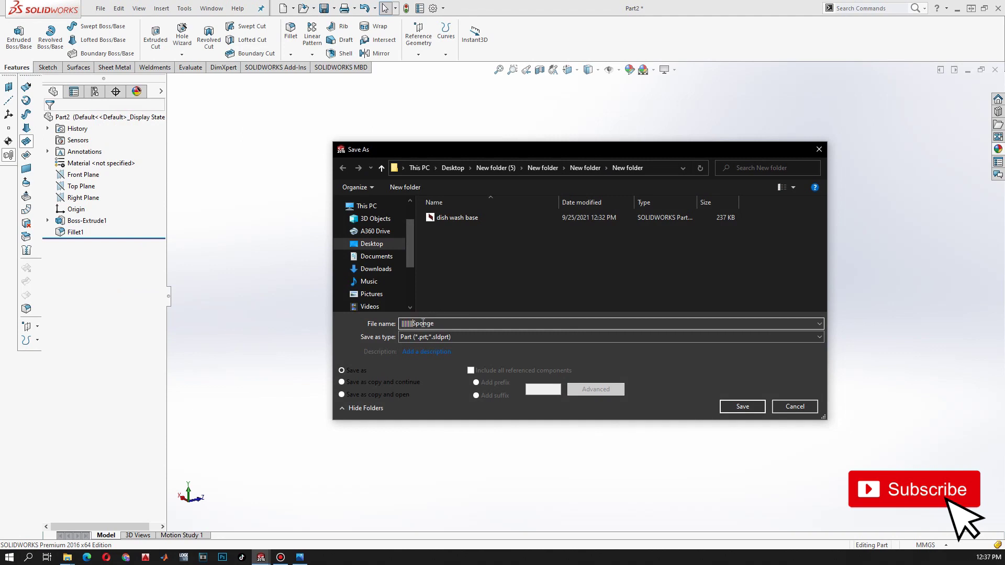
pyautogui.click(745, 406)
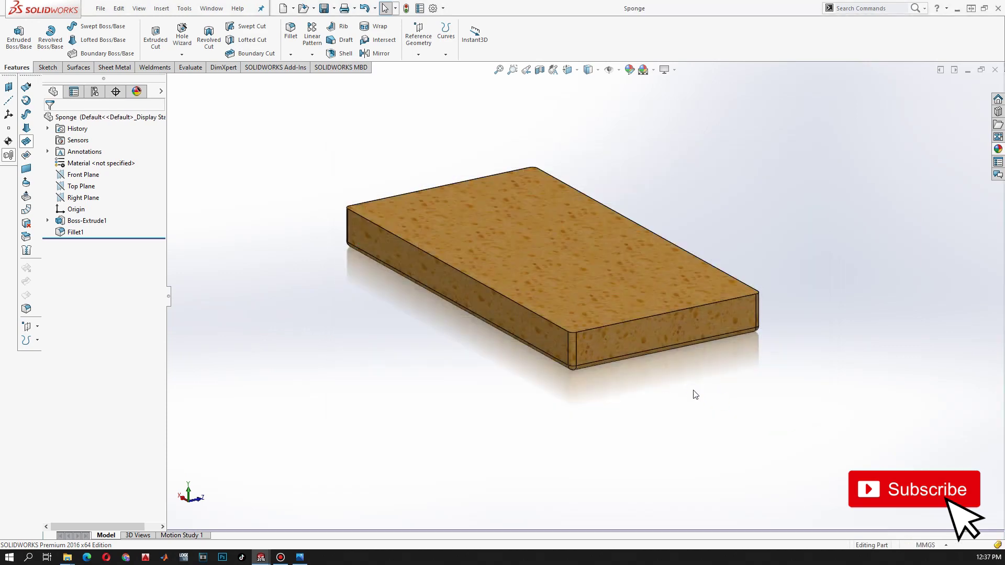
pyautogui.click(100, 9)
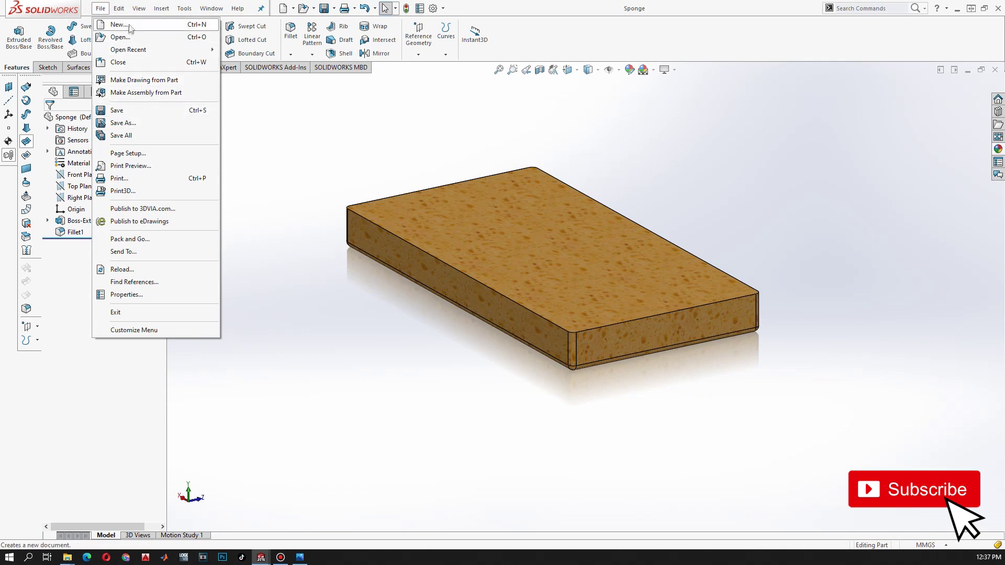
# Start a new assembly and choose the dish wash base and Sponge as components to insert.
pyautogui.click(126, 95)
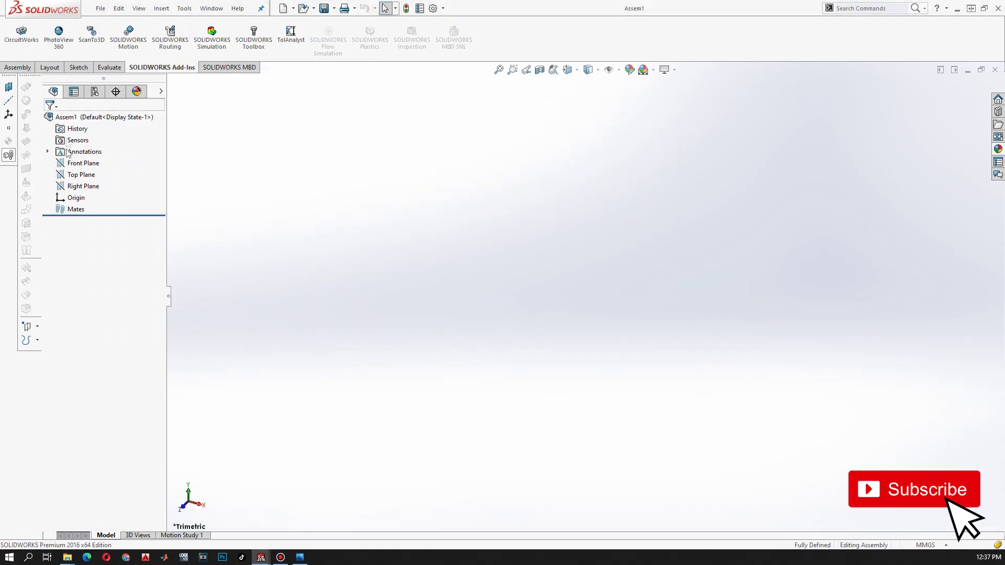
pyautogui.click(24, 68)
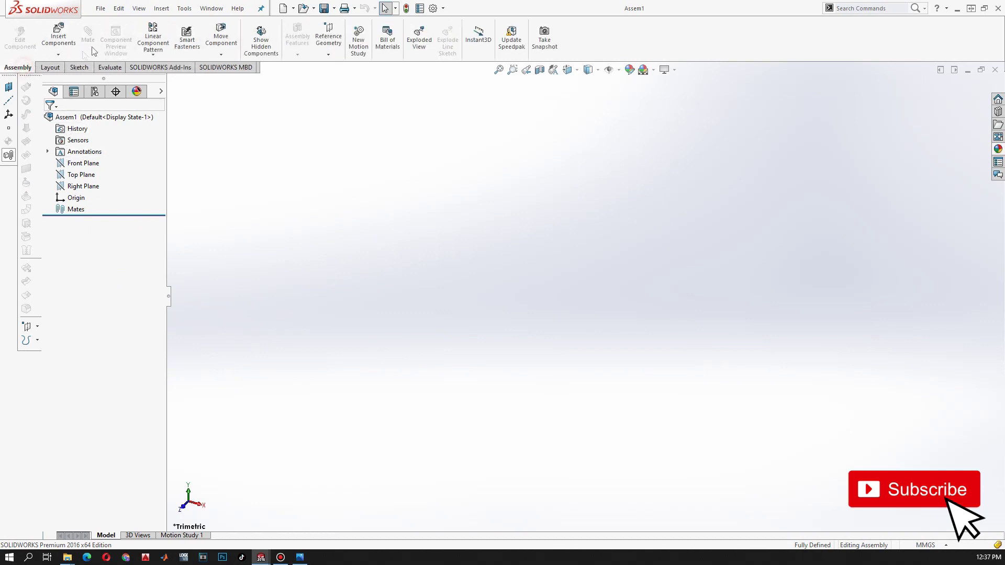
pyautogui.click(58, 35)
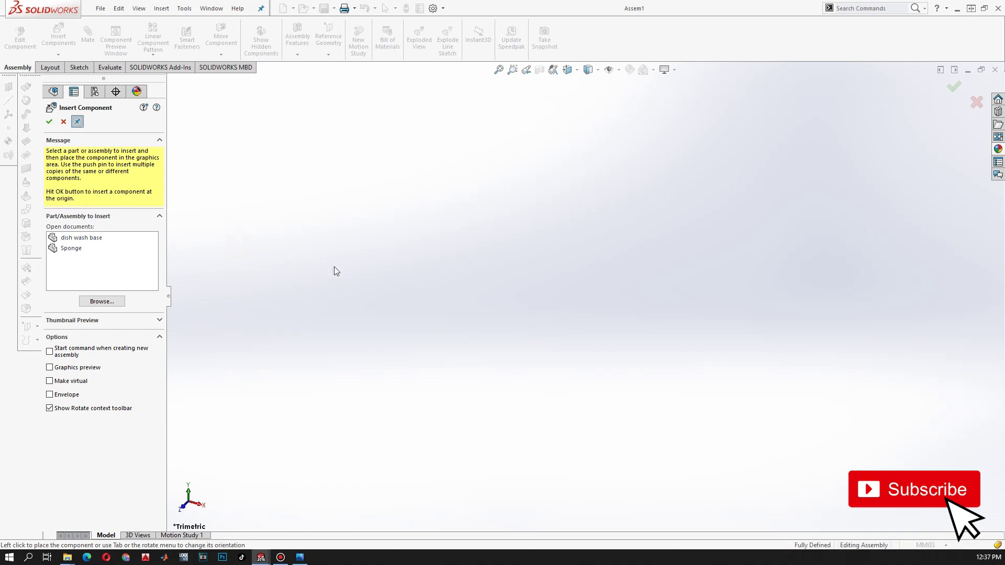
pyautogui.click(81, 242)
pyautogui.keyDown('ctrl'); pyautogui.click(72, 249); pyautogui.keyUp('ctrl')
pyautogui.click(238, 244)
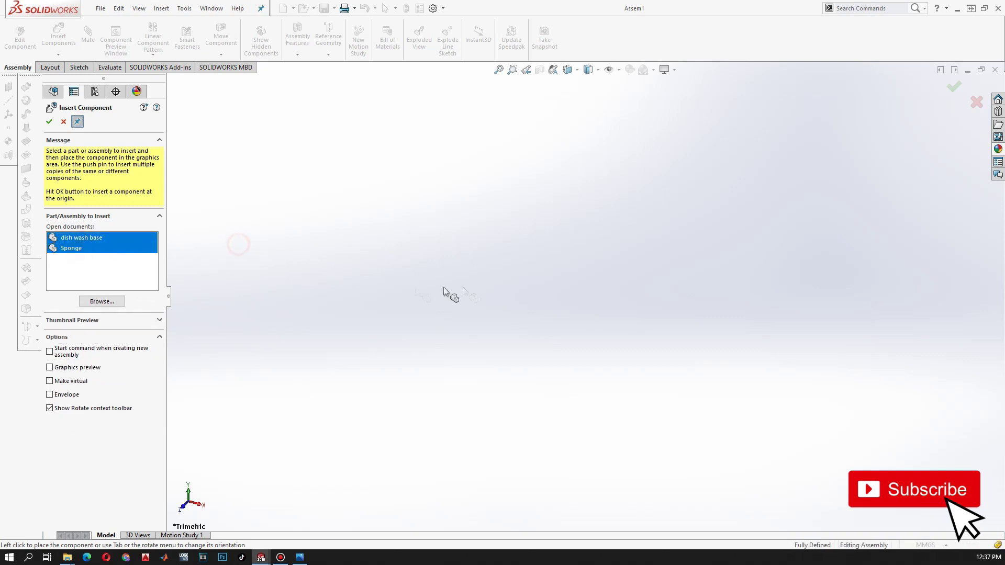
# Place the dish wash base and the Sponge block in the assembly's graphics area.
pyautogui.click(602, 288)
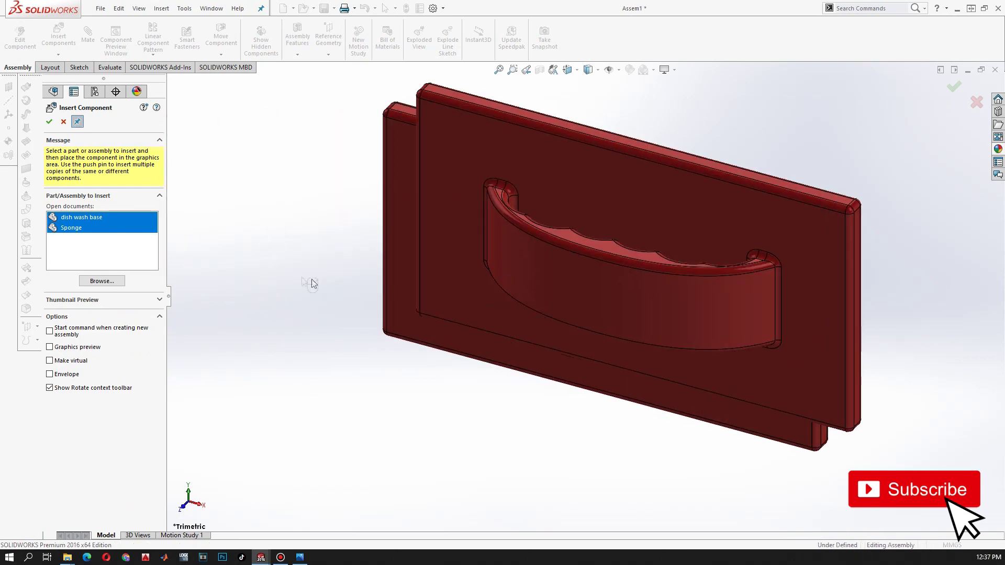
pyautogui.click(73, 233)
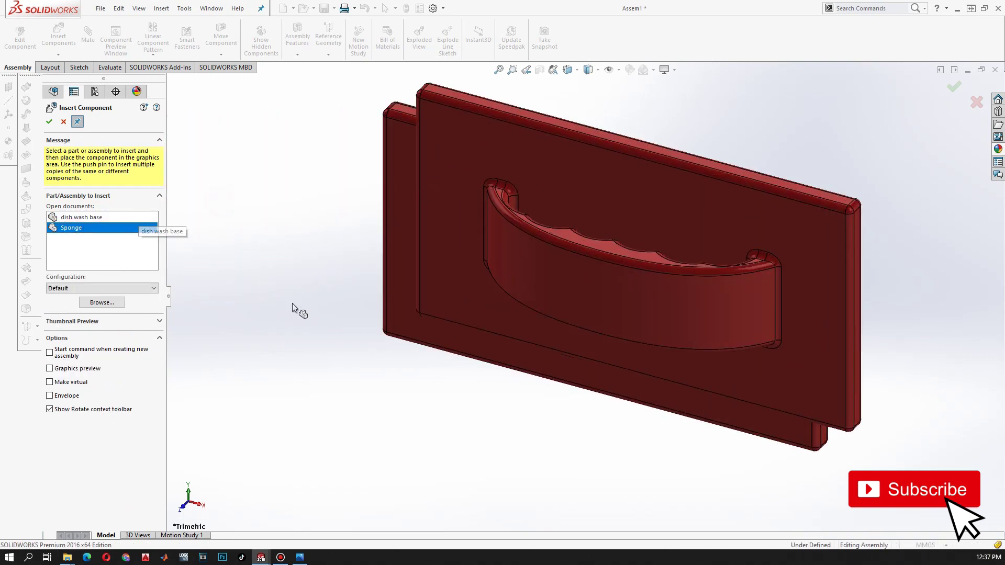
pyautogui.scroll(5, 341, 285)
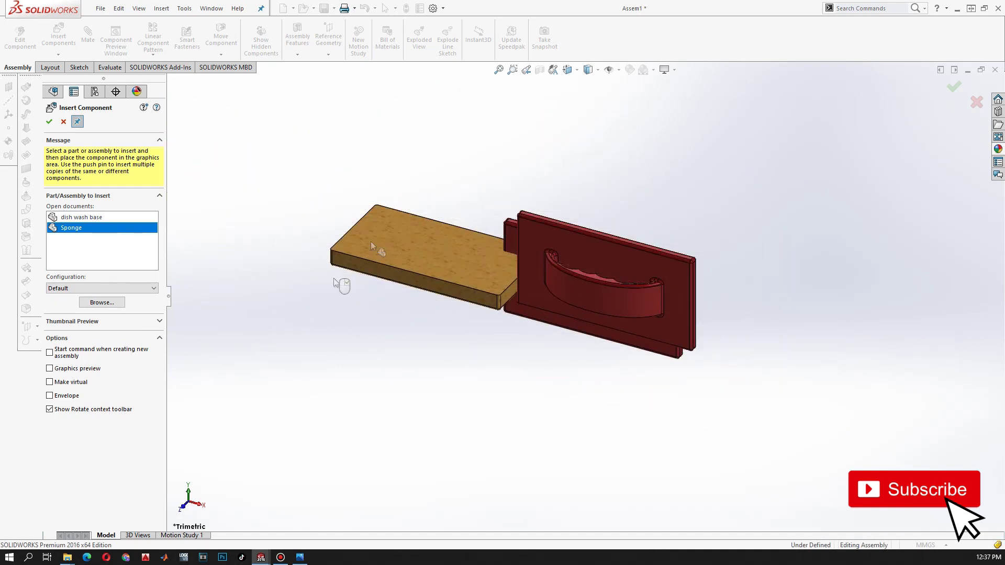
pyautogui.click(48, 123)
pyautogui.click(655, 264)
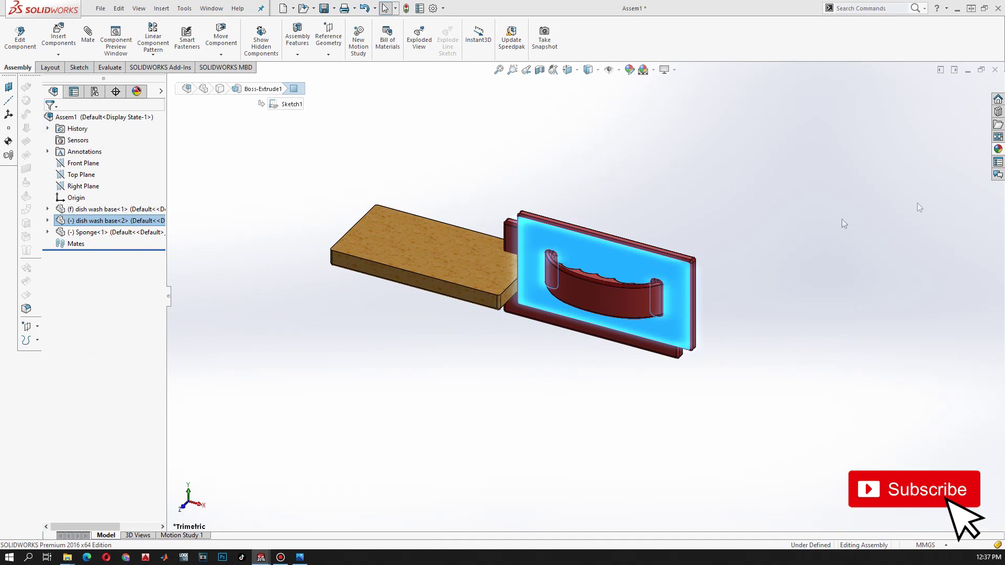
# Delete the duplicate dish wash base<2> and view the assembly from a tilted angle.
pyautogui.press('Delete')
pyautogui.moveTo(698, 239); pyautogui.dragTo(582, 328, button='middle')
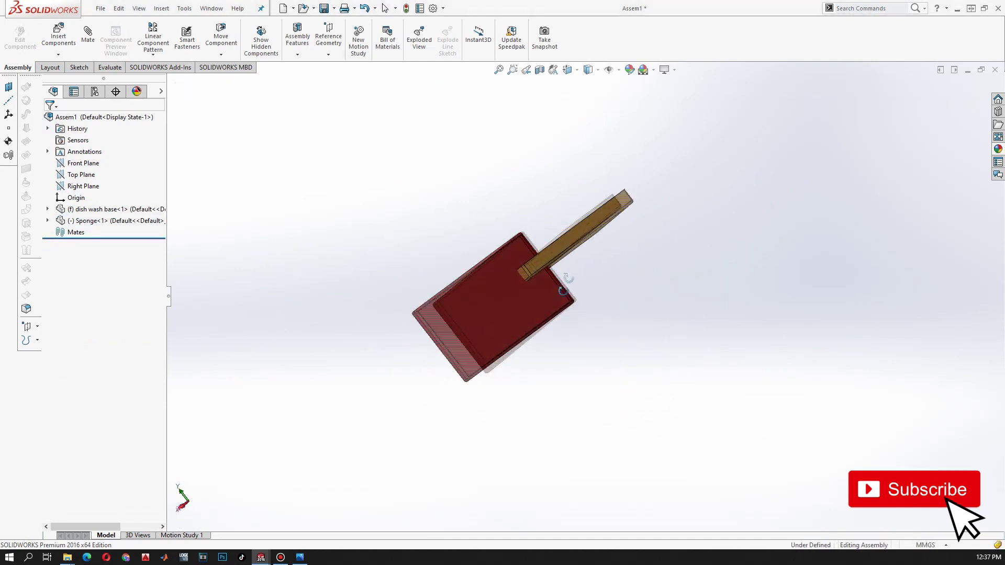
pyautogui.scroll(-3, 242, 103)
pyautogui.scroll(3, 702, 322)
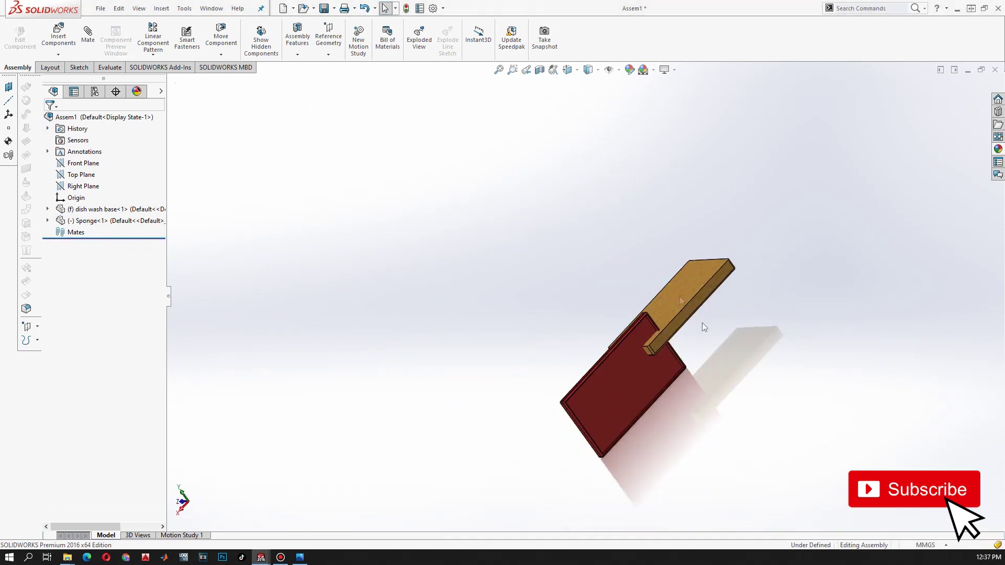
pyautogui.scroll(-3, 705, 346)
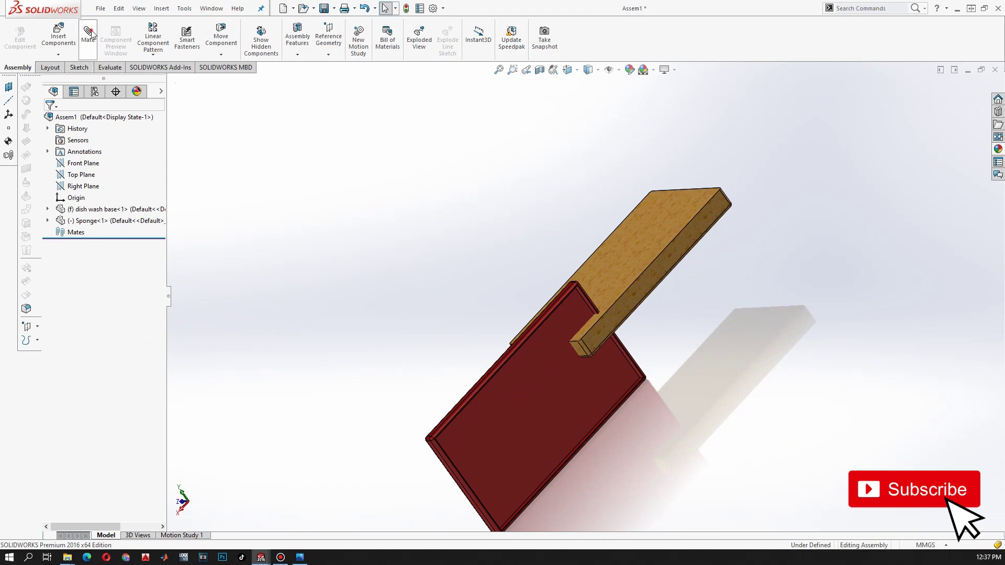
# Add a first coincident mate between the base's face and the sponge's face.
pyautogui.click(554, 384)
pyautogui.moveTo(555, 384); pyautogui.dragTo(642, 253, button='middle')
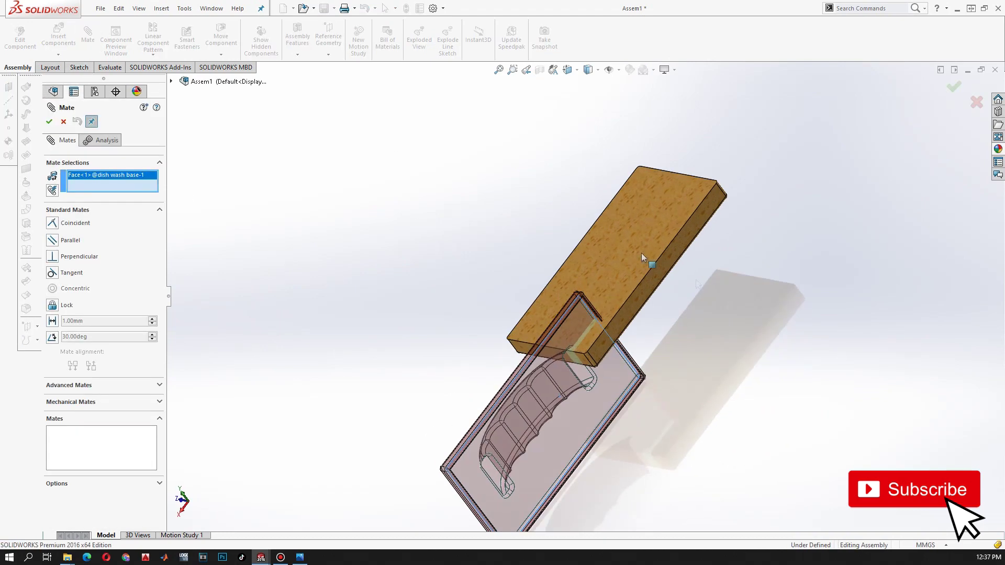
pyautogui.click(634, 247)
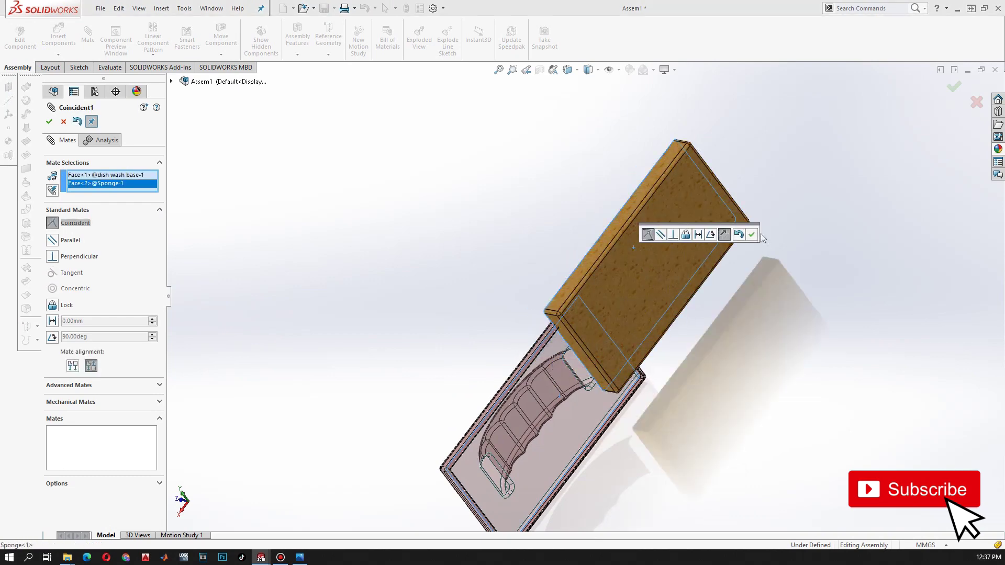
pyautogui.click(753, 235)
# Add a second coincident mate lining a sponge side face up with the base's edge face.
pyautogui.moveTo(726, 324); pyautogui.dragTo(579, 313, button='middle')
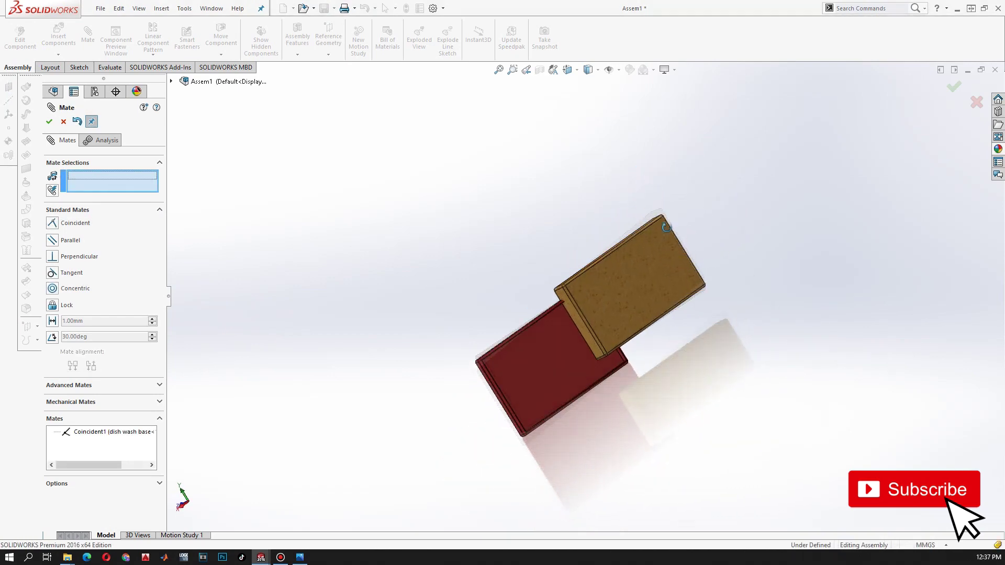
pyautogui.click(580, 316)
pyautogui.moveTo(580, 317); pyautogui.dragTo(516, 377, button='middle')
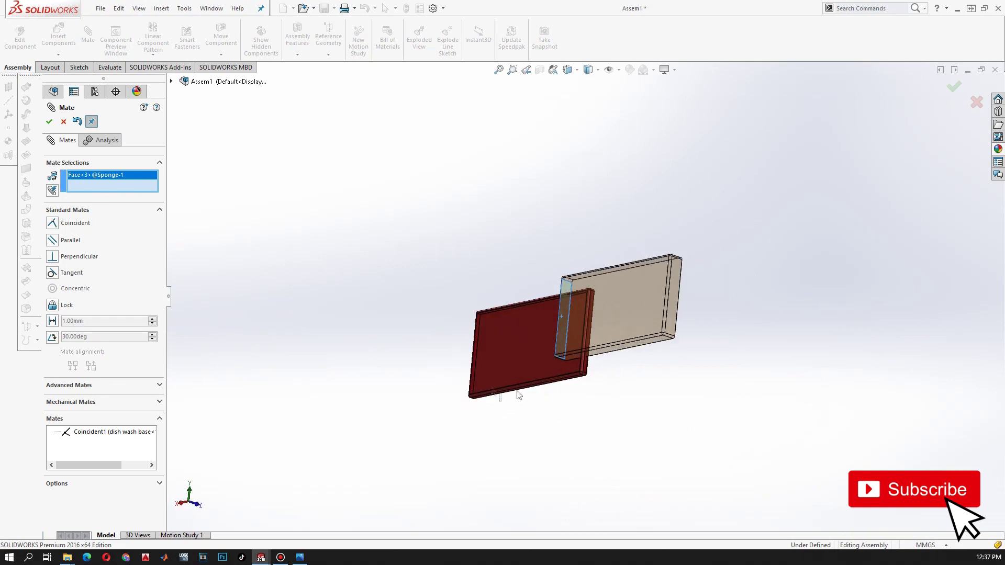
pyautogui.scroll(-5, 506, 346)
pyautogui.scroll(-5, 507, 346)
pyautogui.click(589, 354)
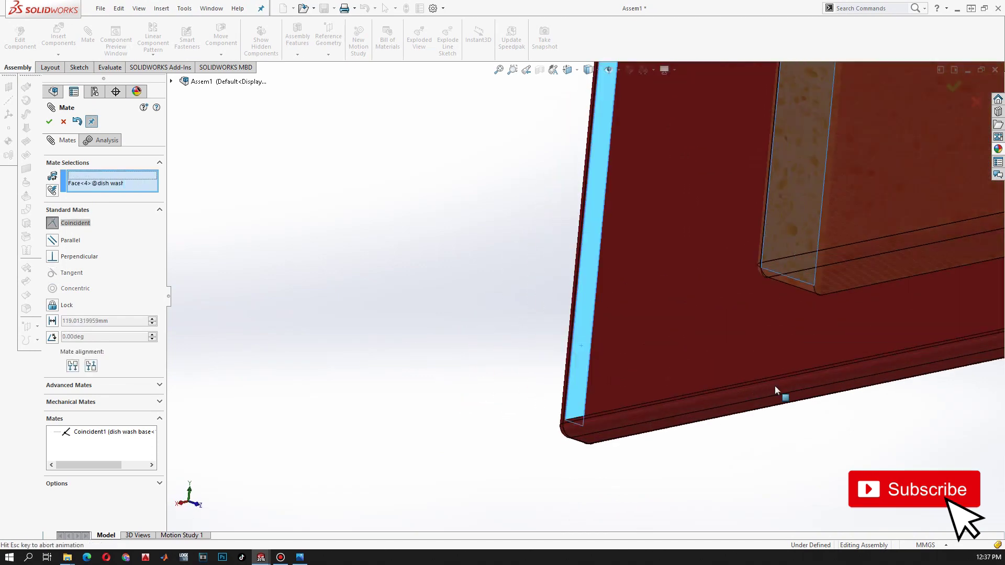
pyautogui.click(50, 122)
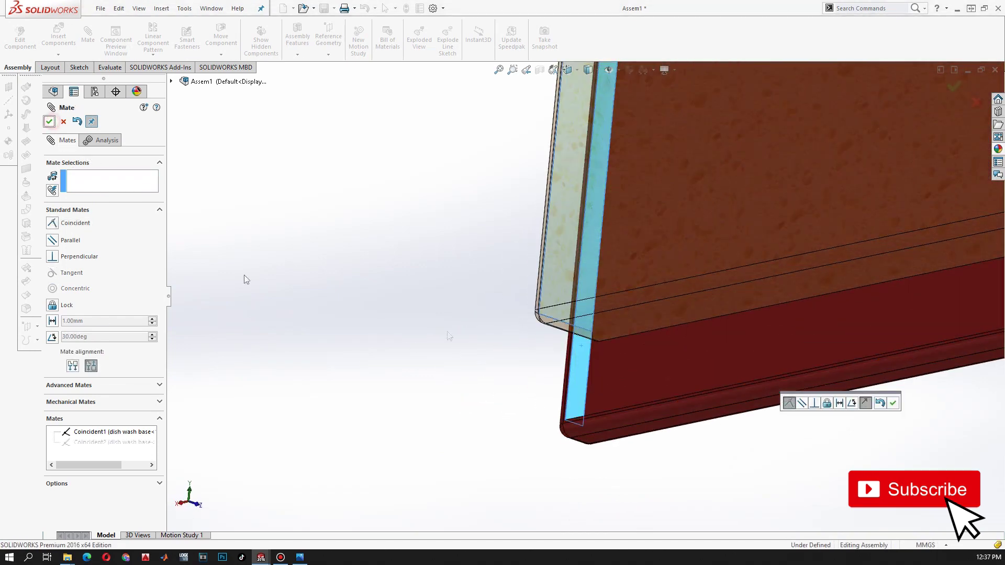
# Add a third coincident mate on the sponge's bottom edge face, fully defining the assembly.
pyautogui.moveTo(819, 394)
pyautogui.mouseDown(button='middle')
pyautogui.moveTo(815, 330)
pyautogui.moveTo(904, 516)
pyautogui.mouseUp(button='middle')
pyautogui.click(809, 323)
pyautogui.scroll(5, 875, 413)
pyautogui.moveTo(875, 414); pyautogui.dragTo(662, 342, button='middle')
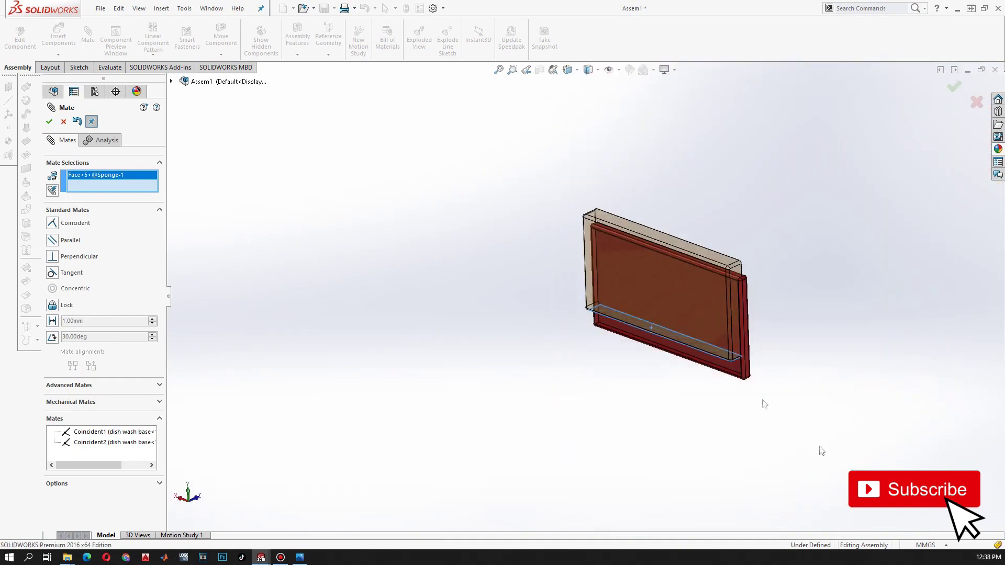
pyautogui.scroll(-3, 662, 342)
pyautogui.scroll(-3, 535, 319)
pyautogui.click(535, 318)
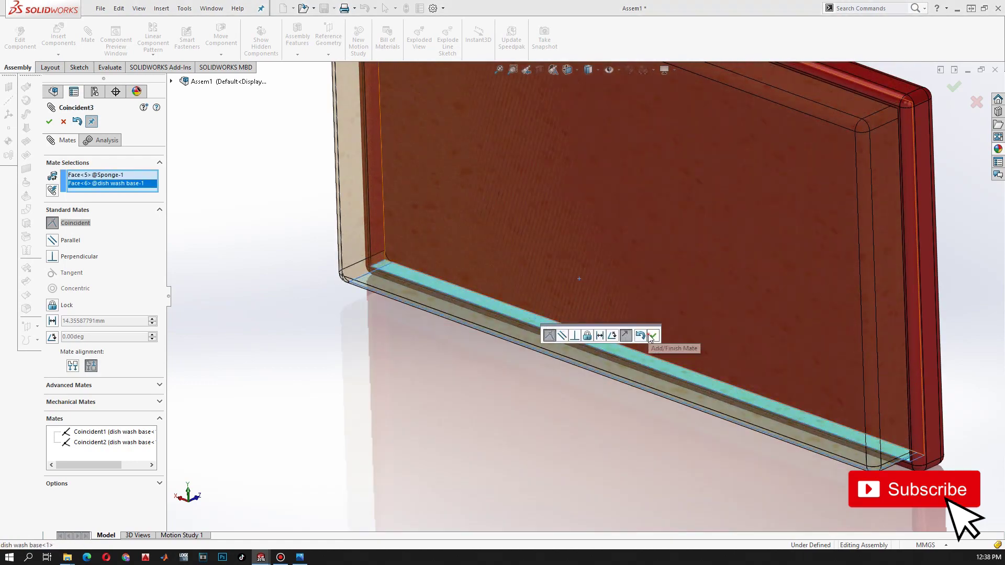
pyautogui.click(651, 335)
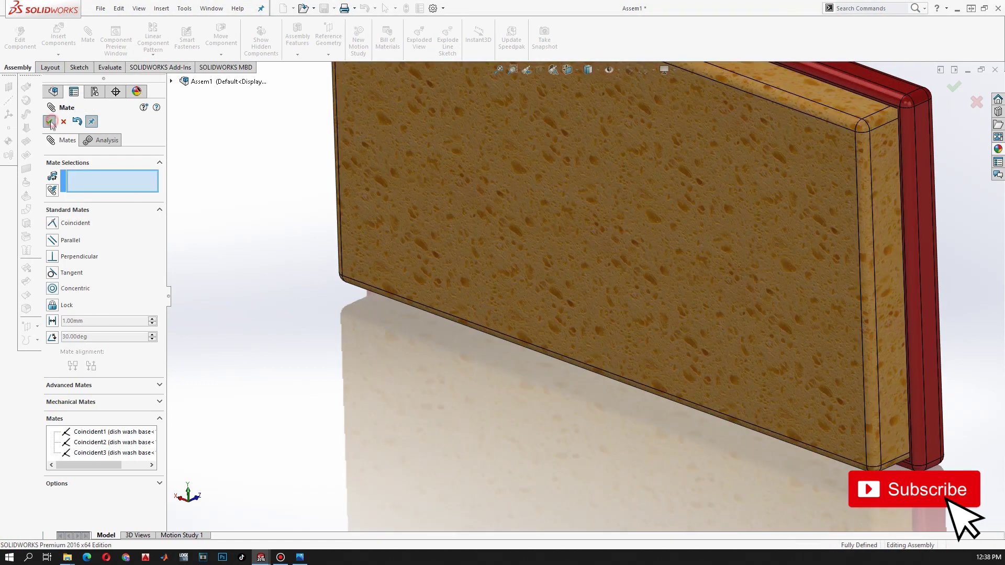
pyautogui.click(50, 121)
pyautogui.scroll(5, 494, 249)
pyautogui.moveTo(494, 250)
pyautogui.mouseDown(button='middle')
pyautogui.moveTo(545, 171)
pyautogui.moveTo(720, 272)
pyautogui.moveTo(691, 281)
pyautogui.moveTo(751, 249)
pyautogui.mouseUp(button='middle')
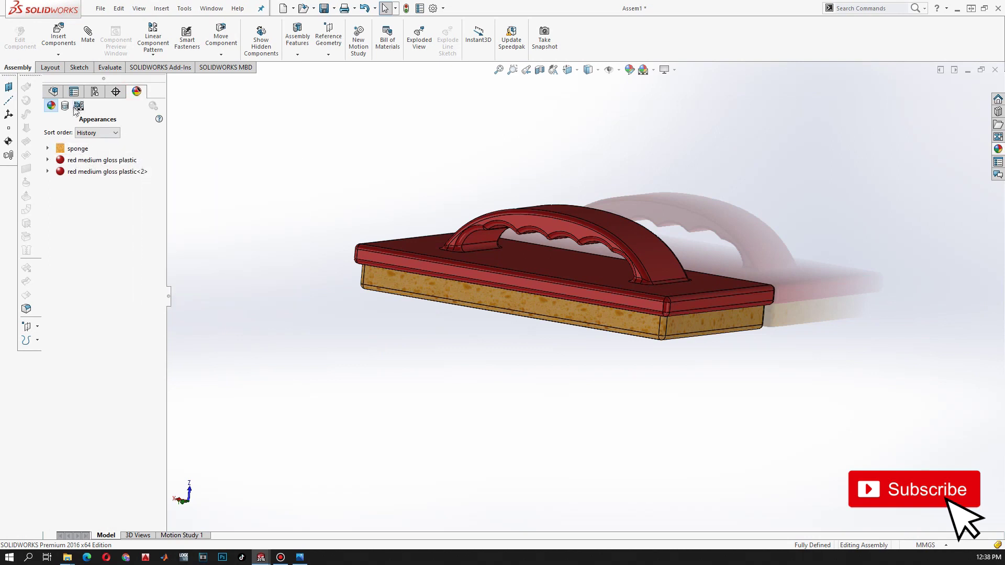
# Align the scene floor to the sponge's bottom face with a 1.11 mm offset.
pyautogui.click(79, 107)
pyautogui.rightClick(82, 138)
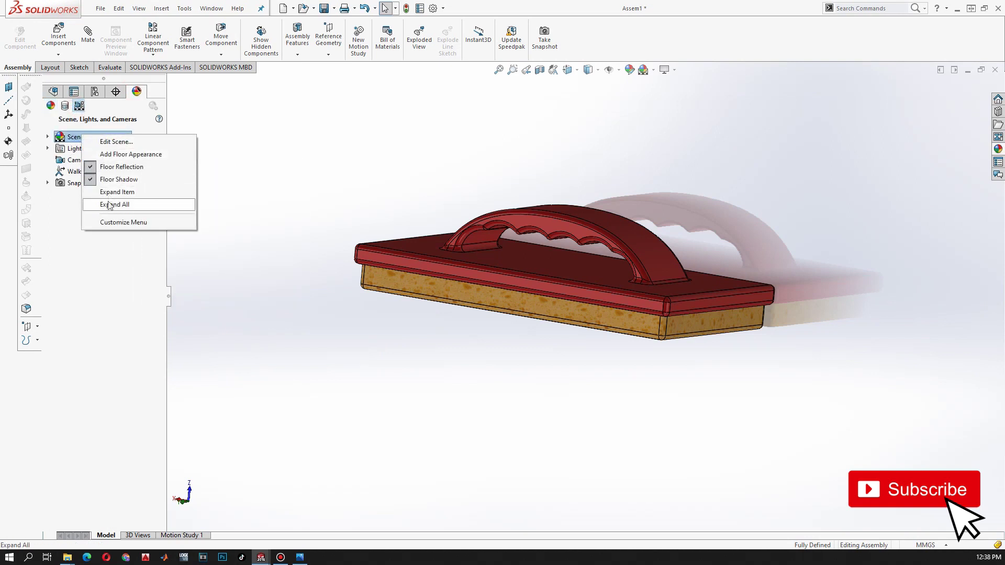
pyautogui.click(109, 142)
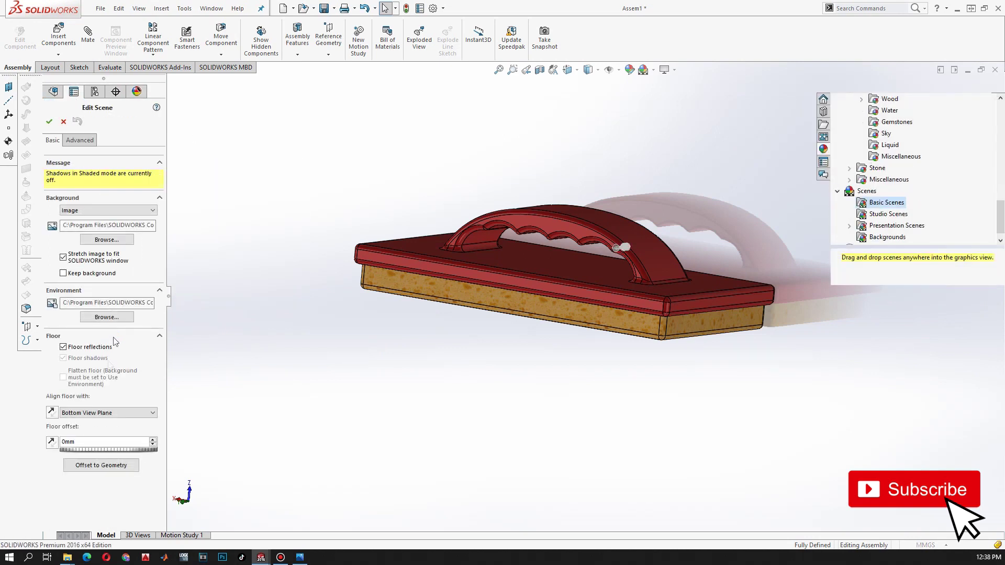
pyautogui.click(105, 414)
pyautogui.click(84, 435)
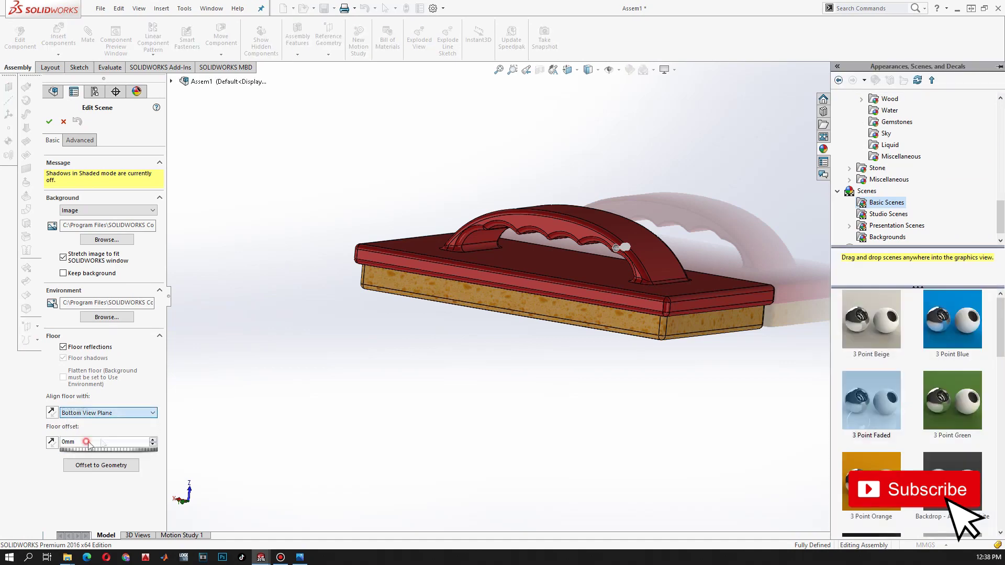
pyautogui.moveTo(449, 360); pyautogui.dragTo(475, 292, button='middle')
pyautogui.click(610, 292)
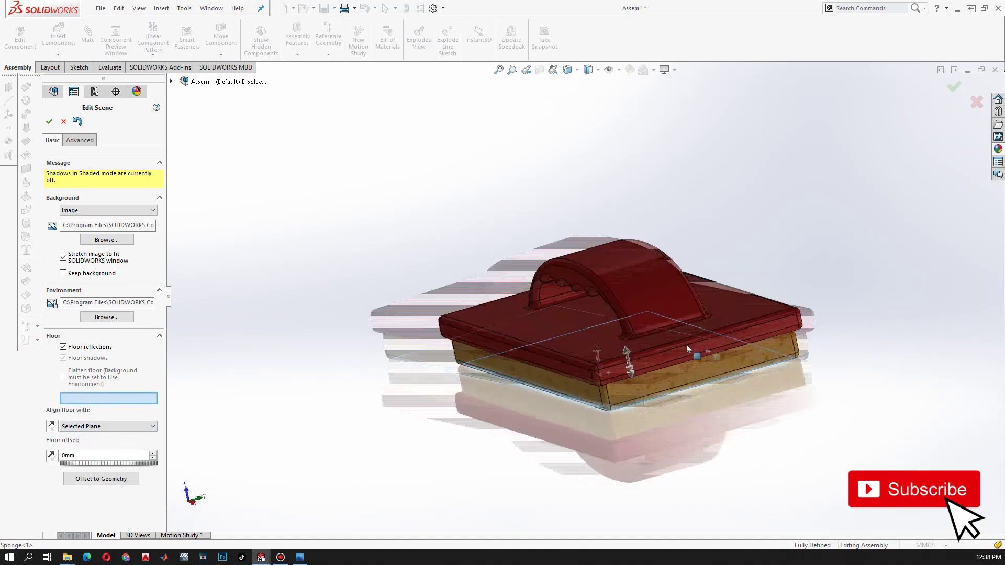
pyautogui.moveTo(592, 376); pyautogui.dragTo(590, 369)
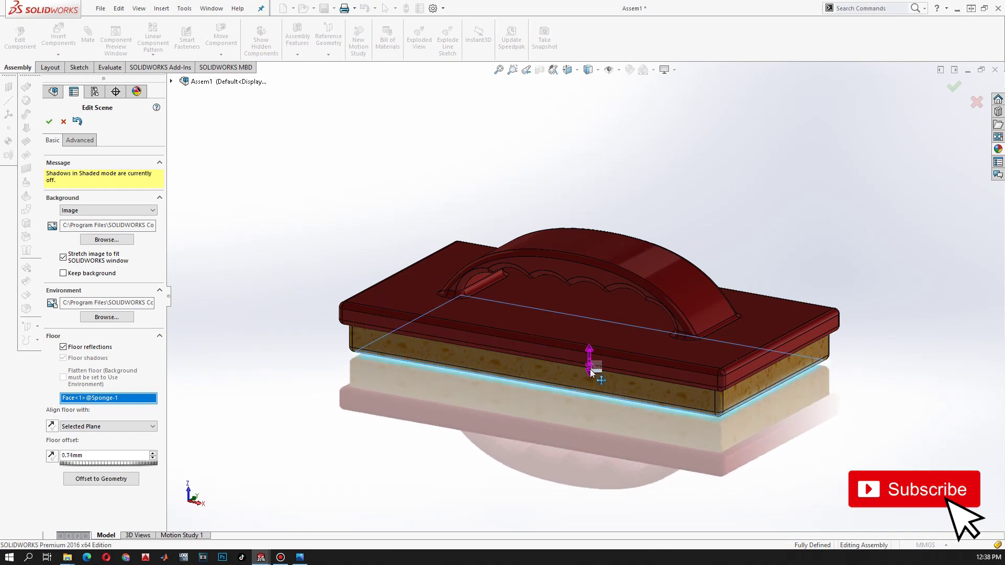
pyautogui.click(50, 122)
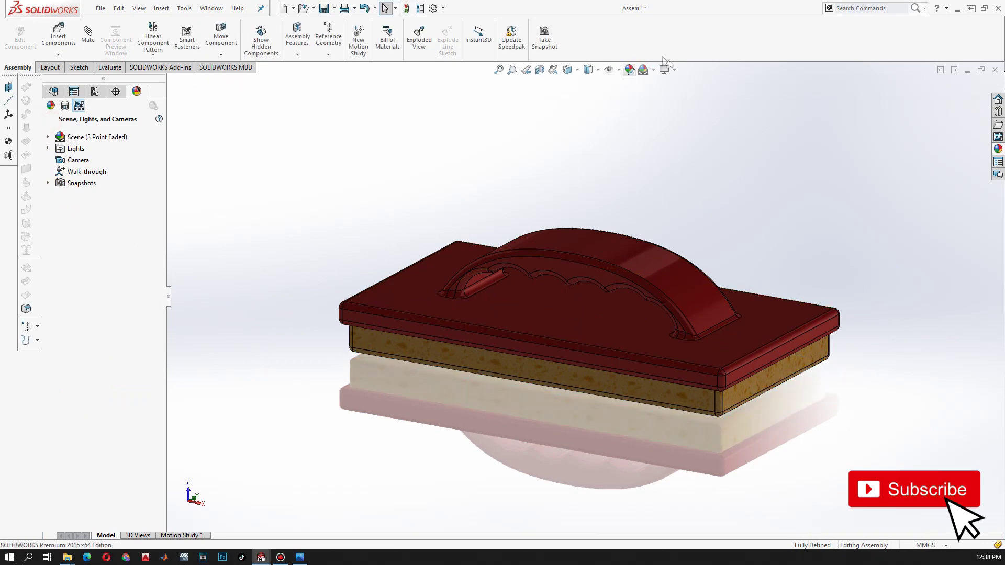
# Switch the view to perspective and bring up the Add-Ins tools.
pyautogui.click(668, 73)
pyautogui.click(680, 123)
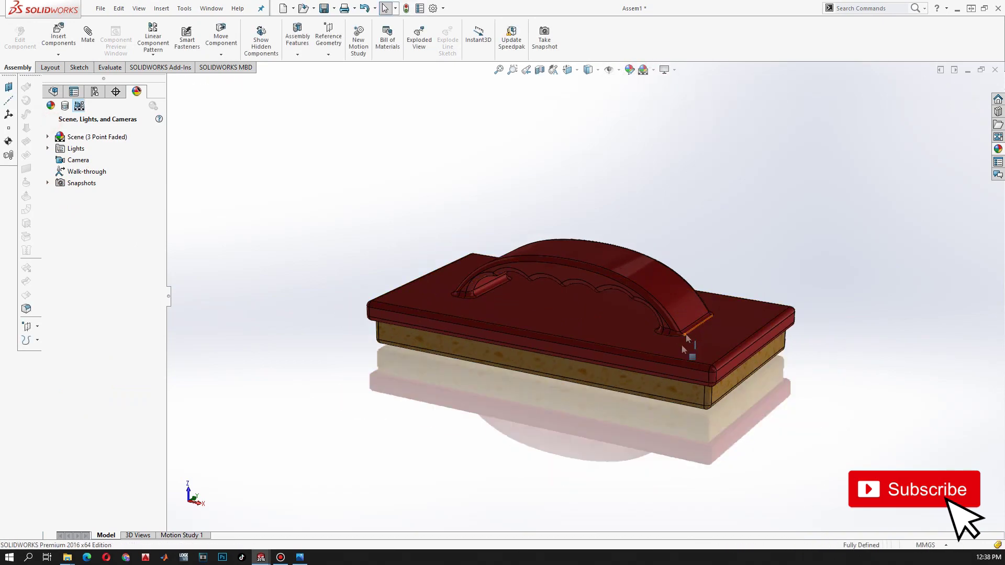
pyautogui.scroll(-2, 806, 353)
pyautogui.scroll(-2, 806, 353)
pyautogui.scroll(1, 806, 353)
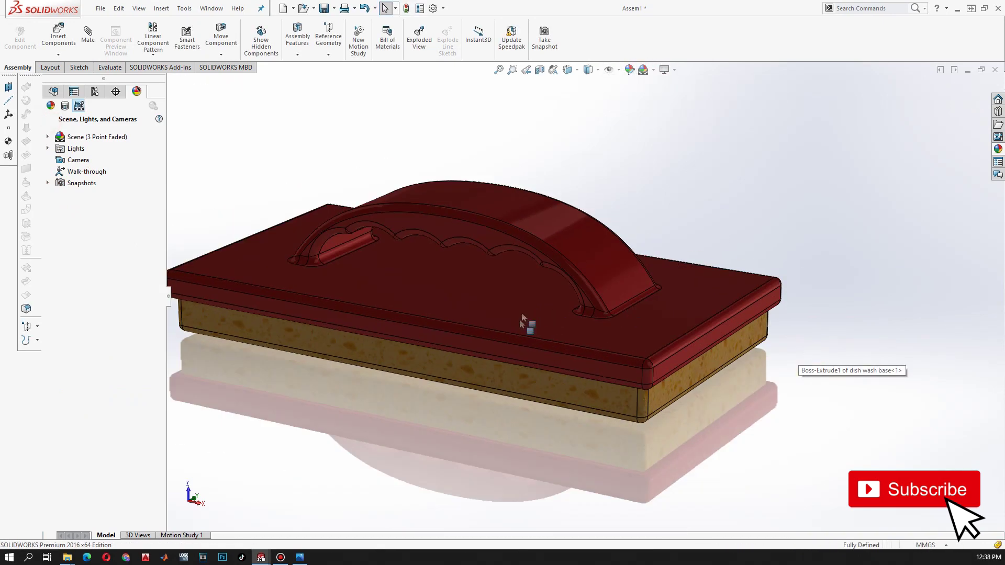
pyautogui.scroll(-2, 426, 345)
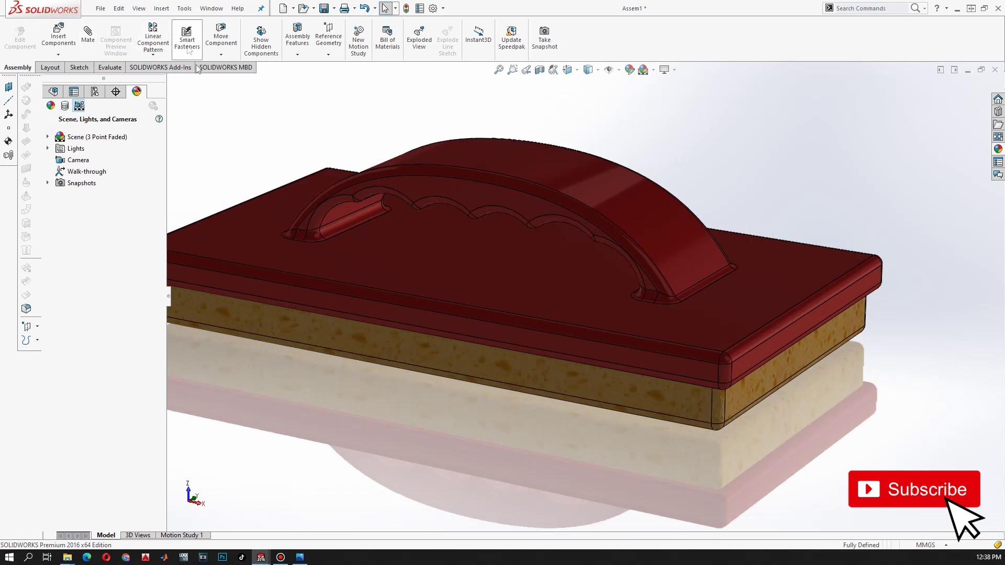
pyautogui.click(169, 68)
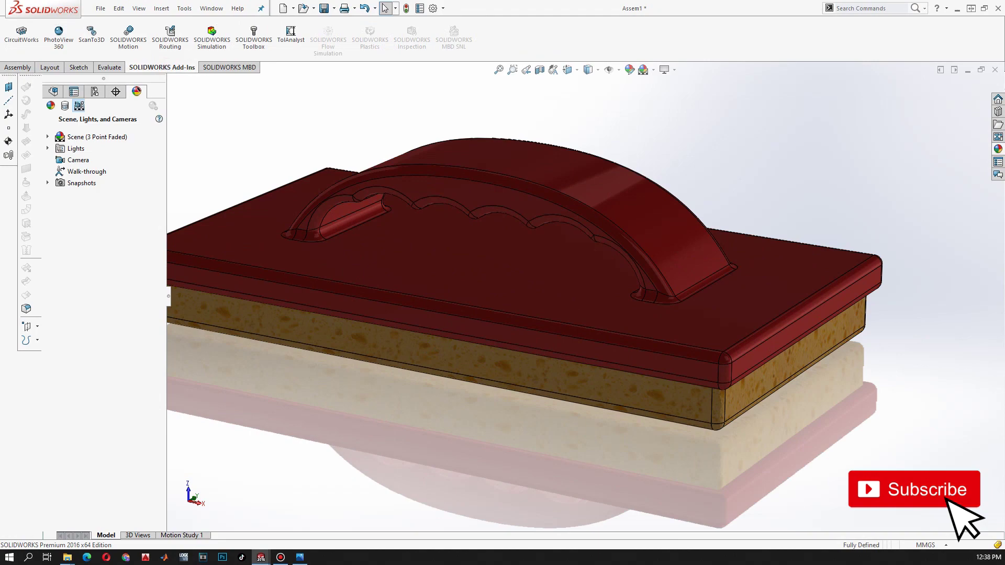